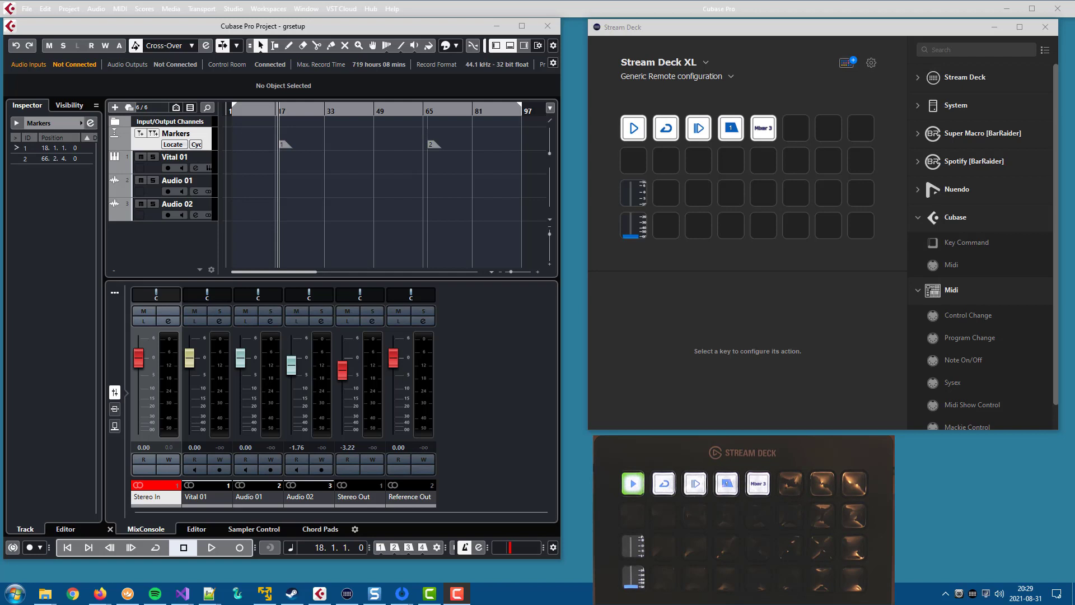
# Open the Studio Setup and add a new control to the Generic Remote device
pyautogui.click(235, 10)
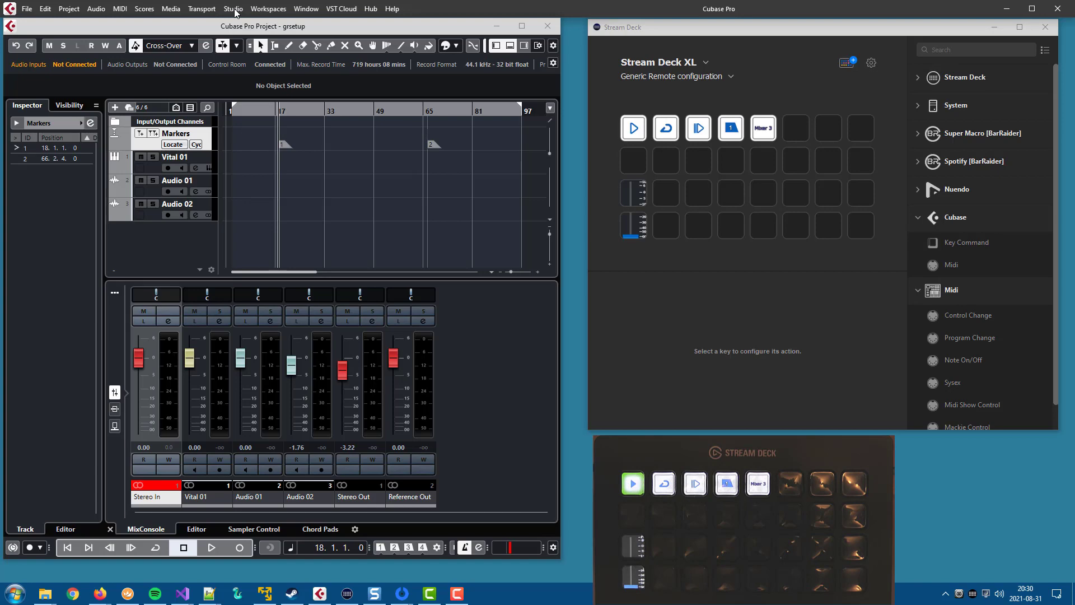
pyautogui.click(234, 9)
pyautogui.click(248, 203)
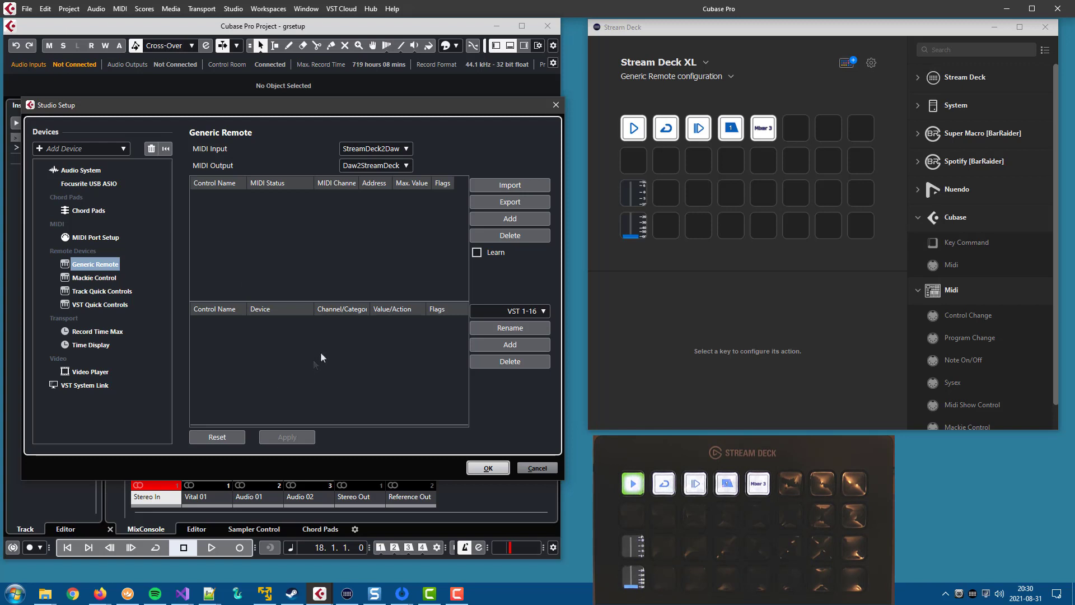
pyautogui.click(489, 219)
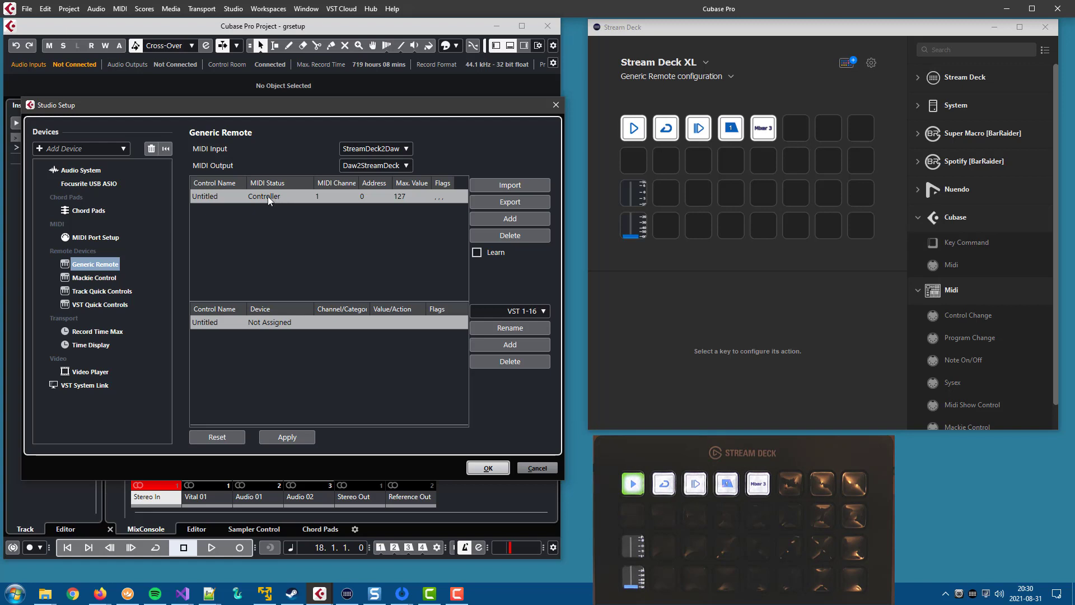
# Keep the new control's MIDI status as Controller and rename the control as Play
pyautogui.click(268, 196)
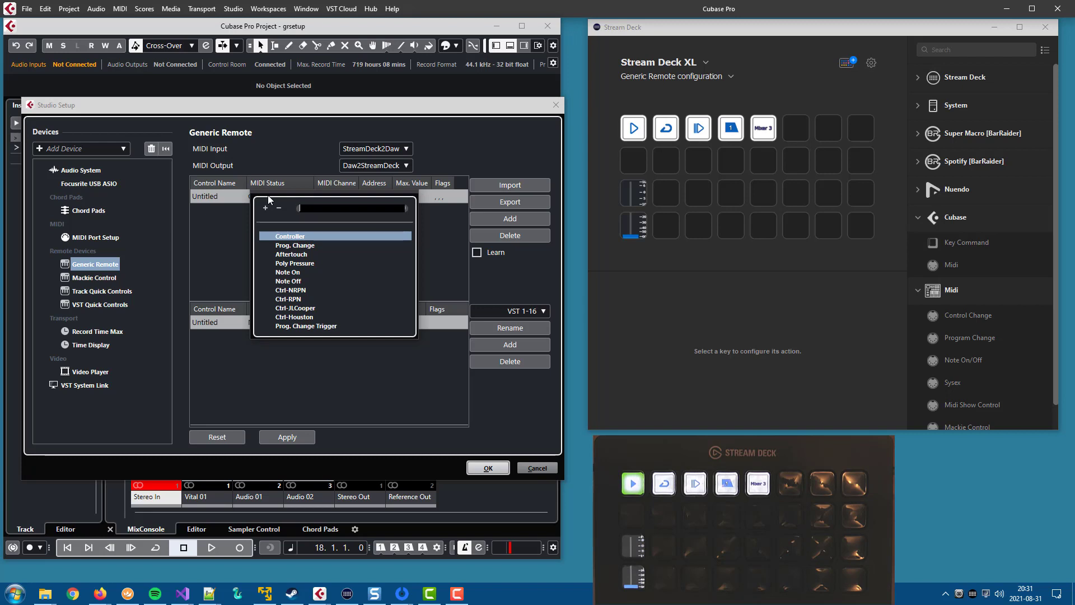
pyautogui.click(296, 156)
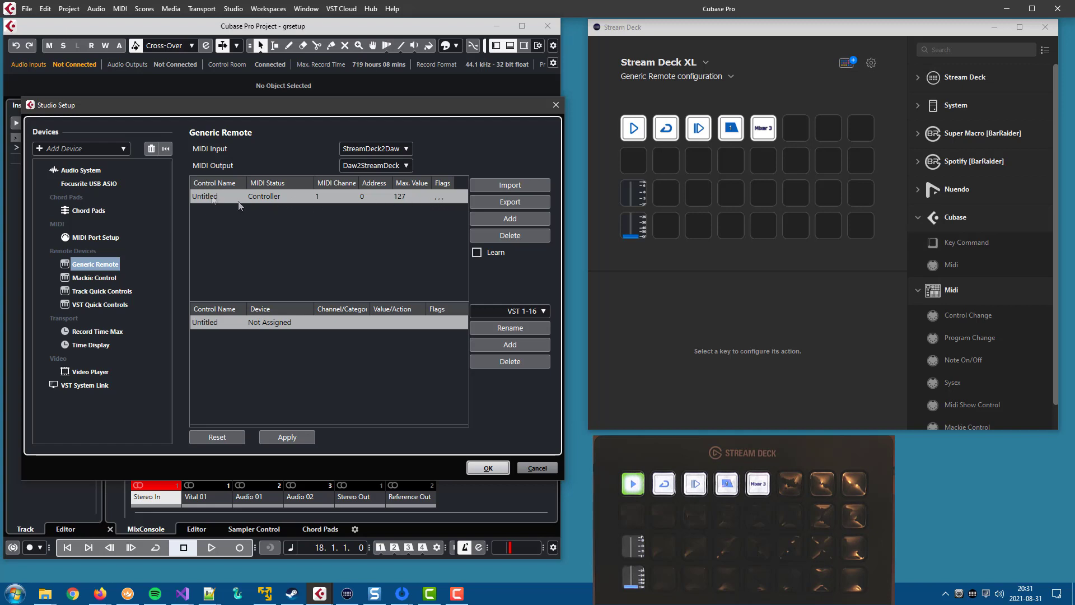
pyautogui.doubleClick(211, 196)
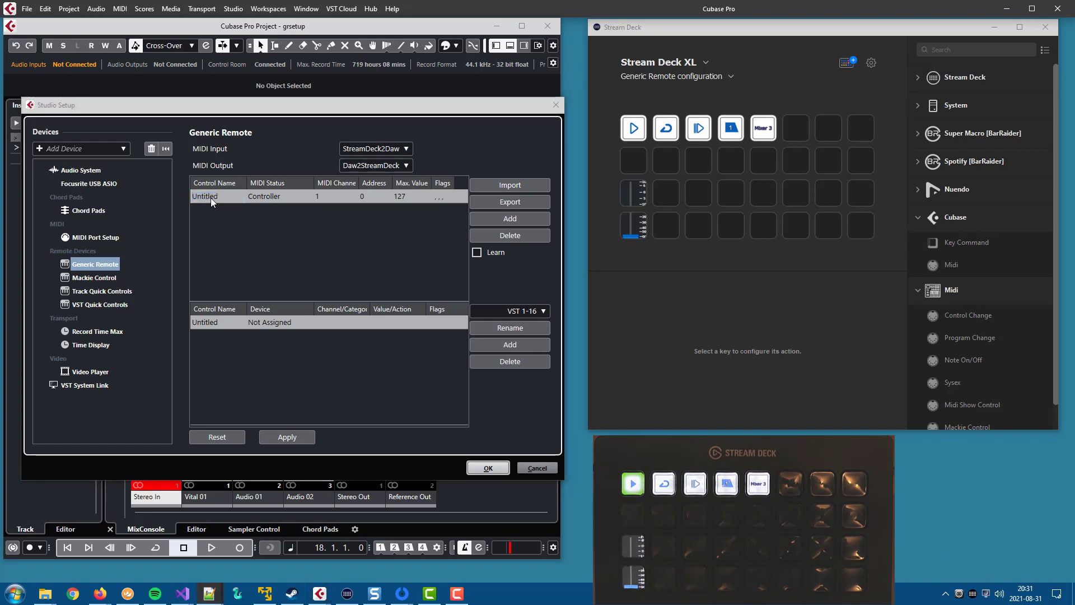
pyautogui.doubleClick(211, 196)
pyautogui.write('Play')
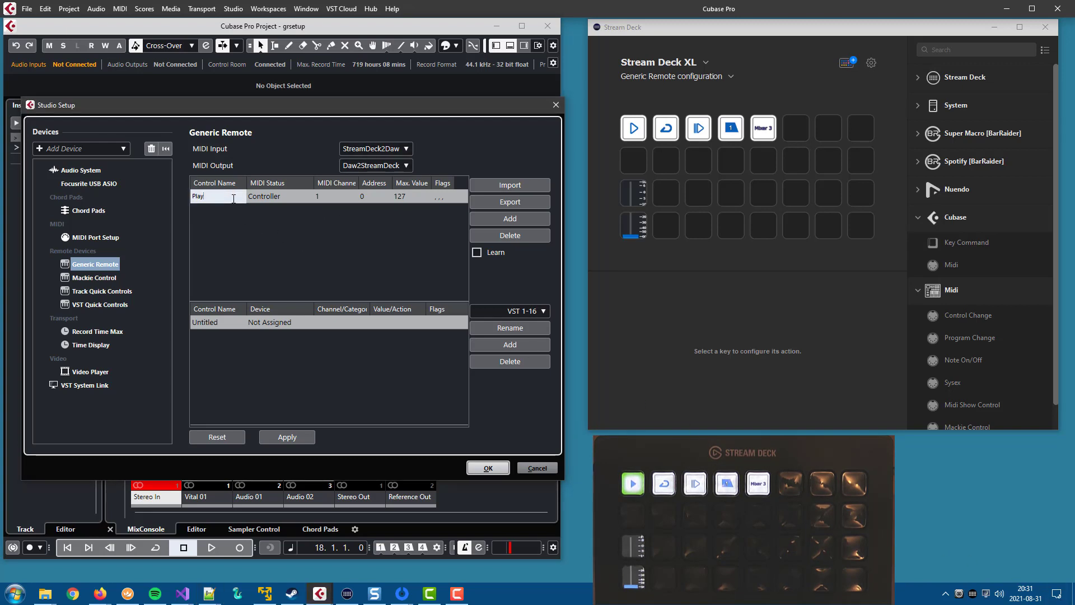
pyautogui.press('Return')
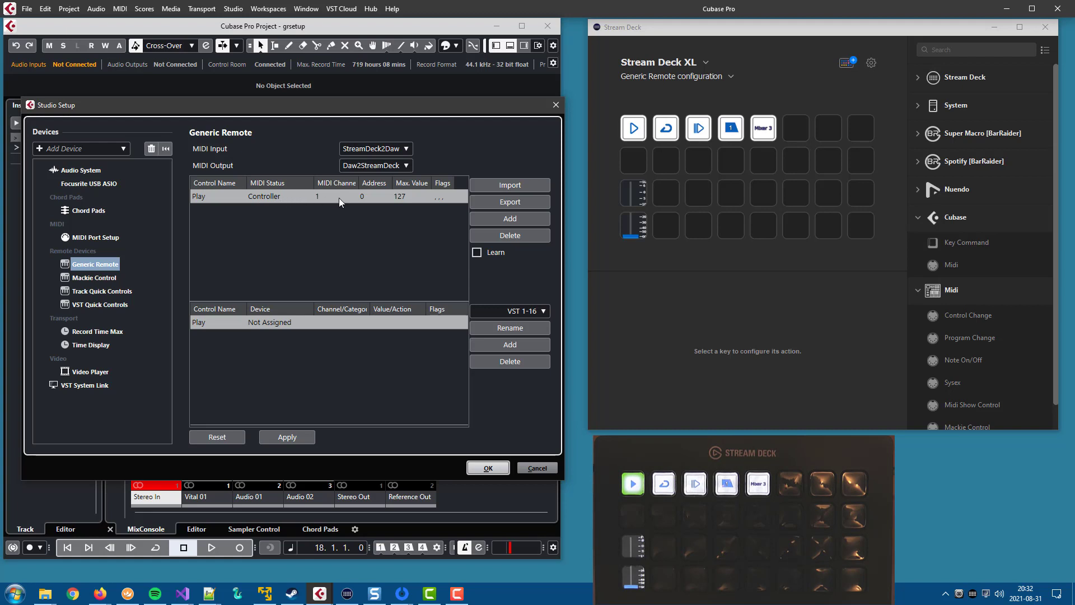
# Assign the Play control to the Transport device with the start action
pyautogui.click(272, 323)
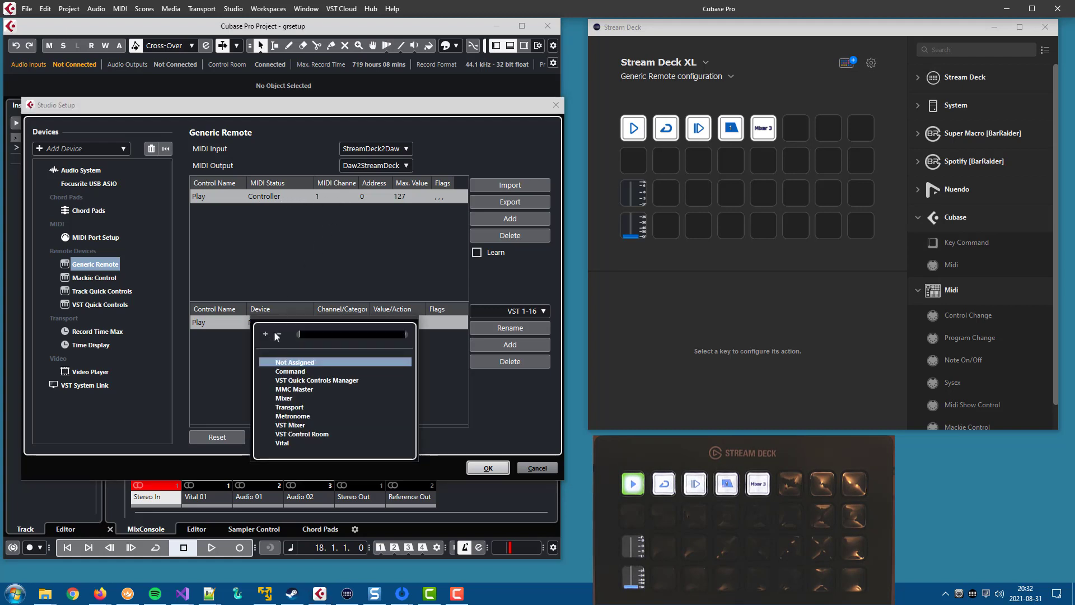
pyautogui.click(289, 407)
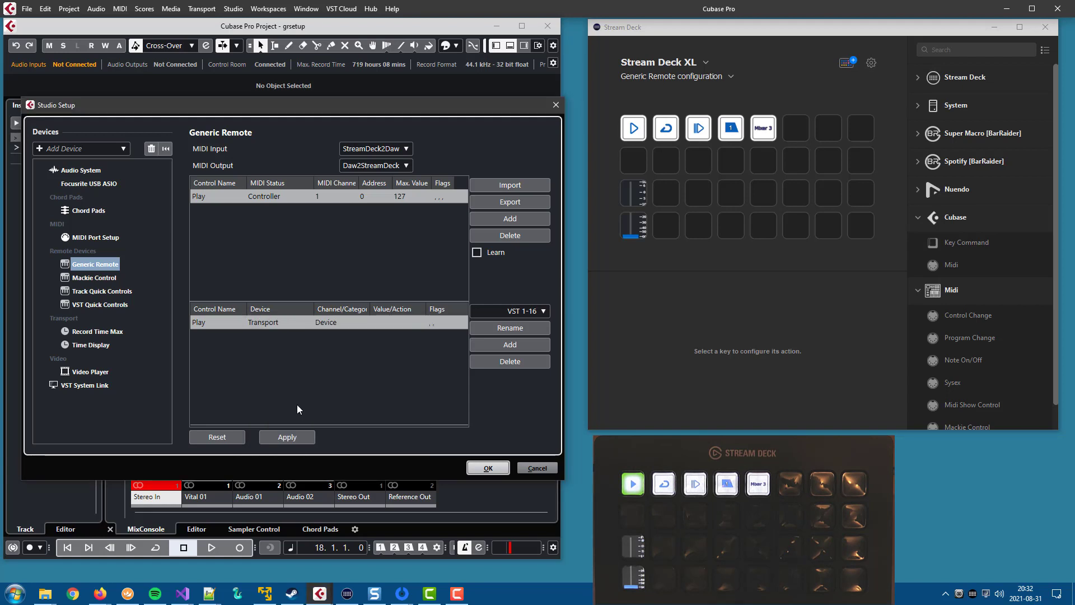
pyautogui.click(382, 321)
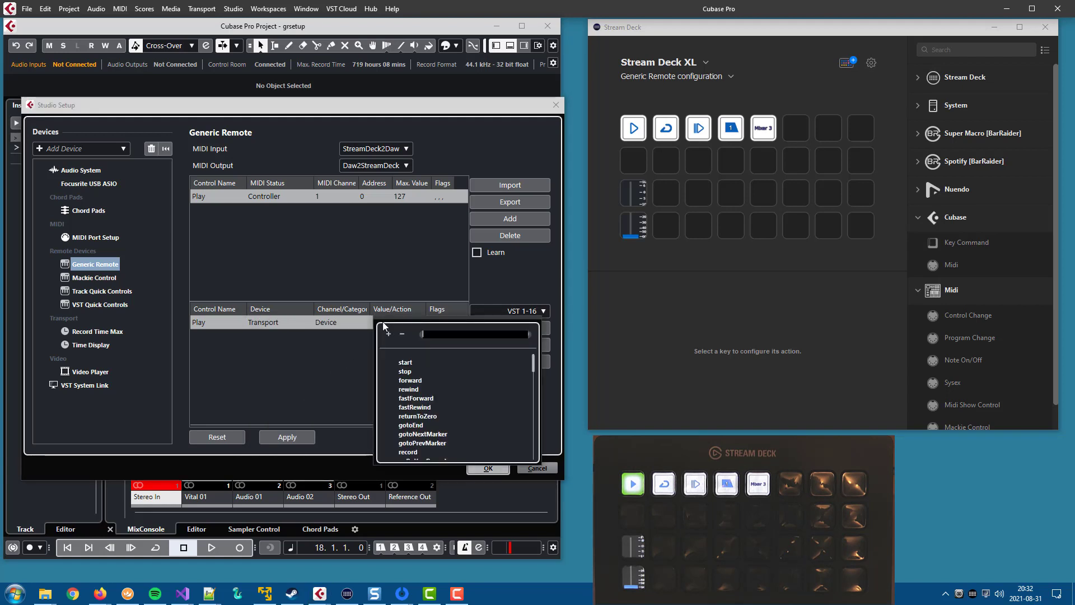
pyautogui.click(405, 363)
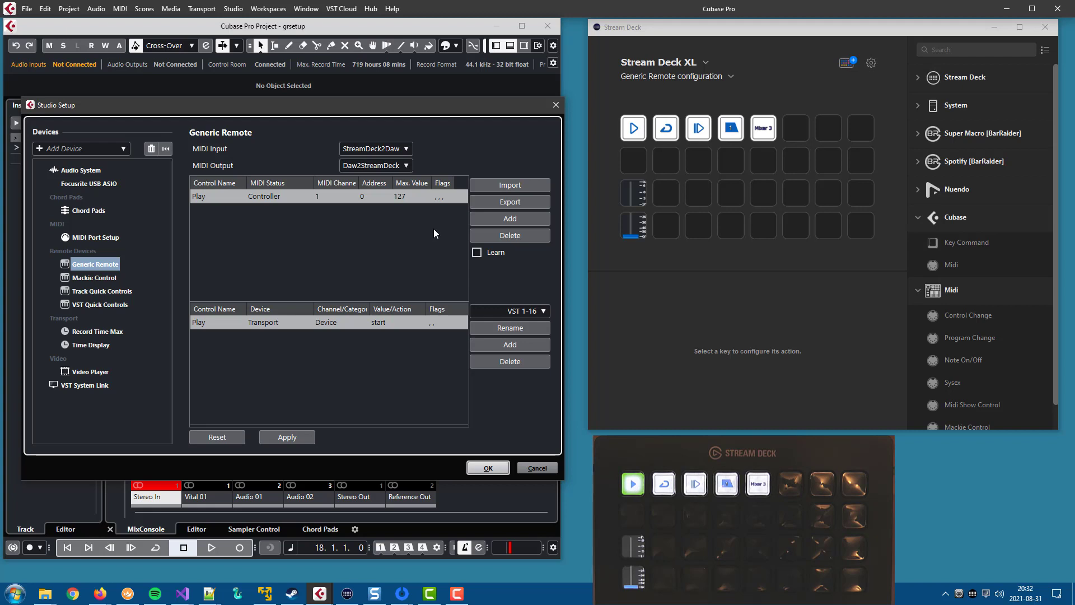
# Enable the Receive and Transmit flags for the Play control and the Push Button flag for its start action
pyautogui.click(438, 196)
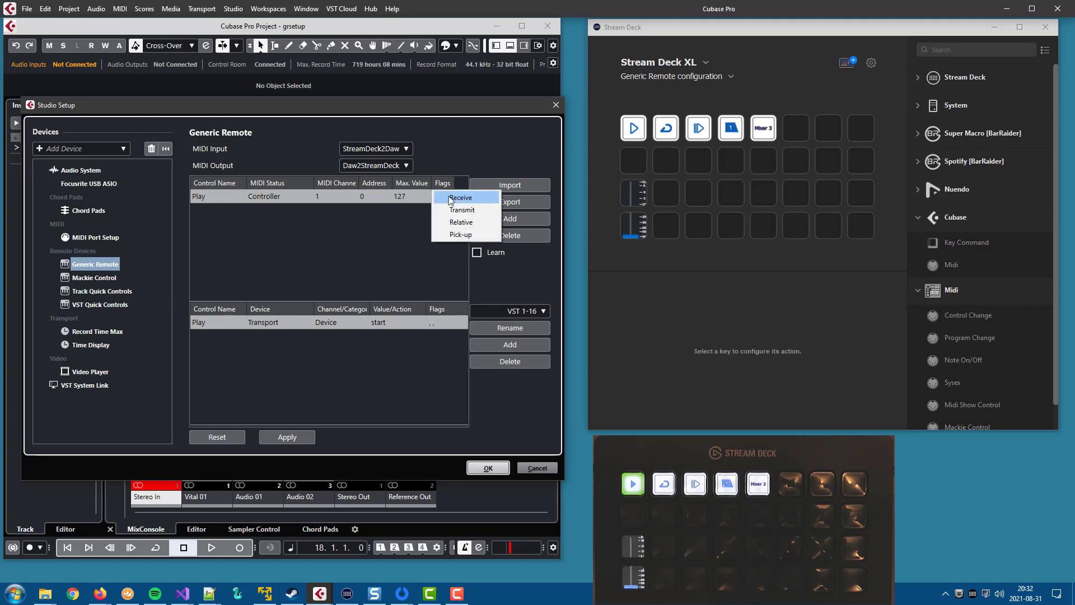
pyautogui.click(461, 198)
pyautogui.click(445, 196)
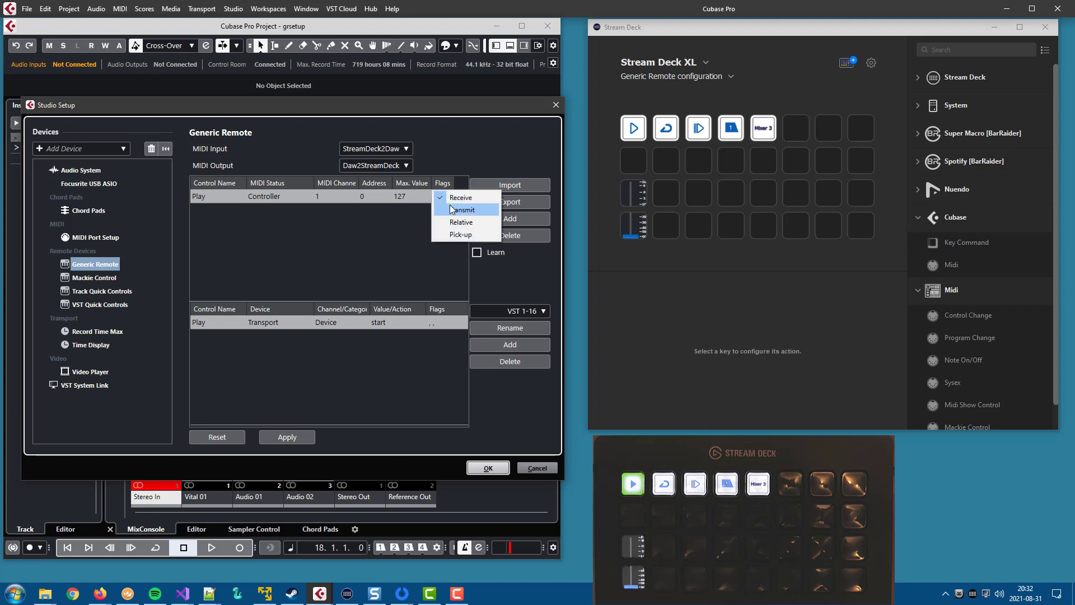
pyautogui.click(454, 211)
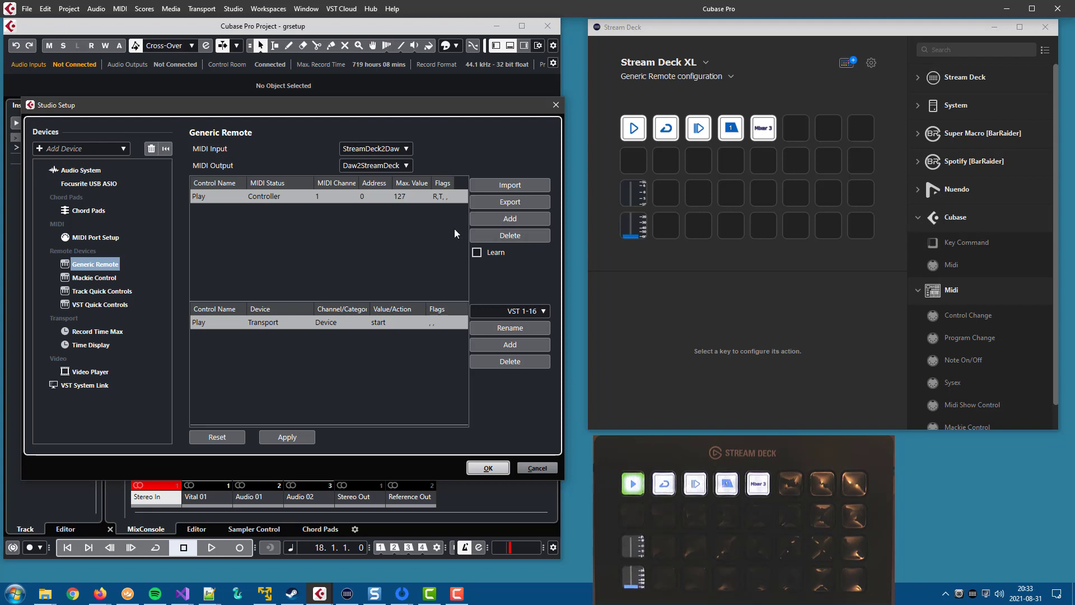
pyautogui.click(442, 197)
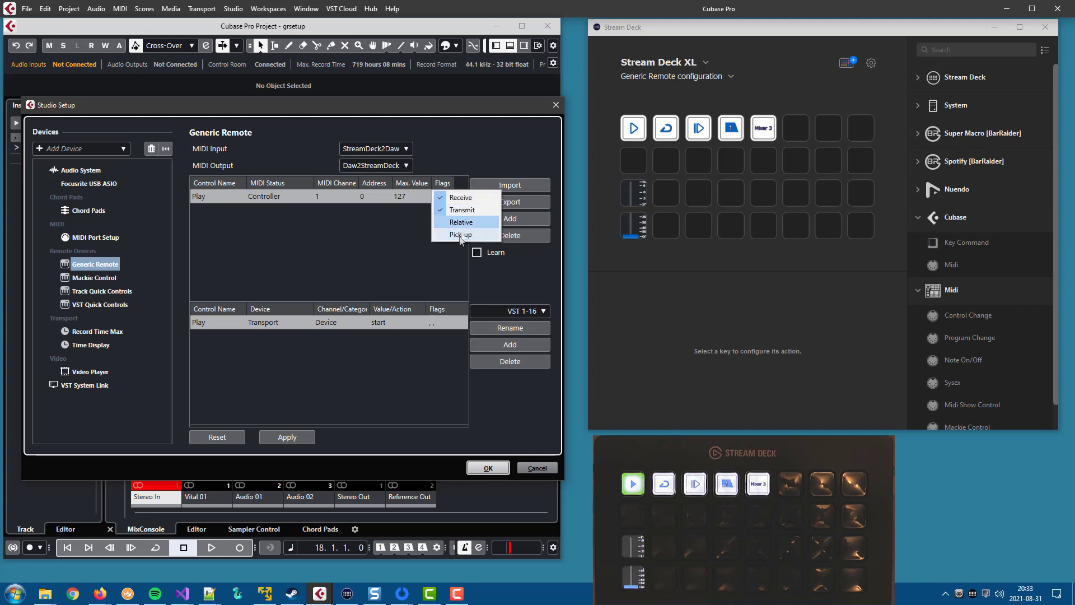
pyautogui.click(369, 230)
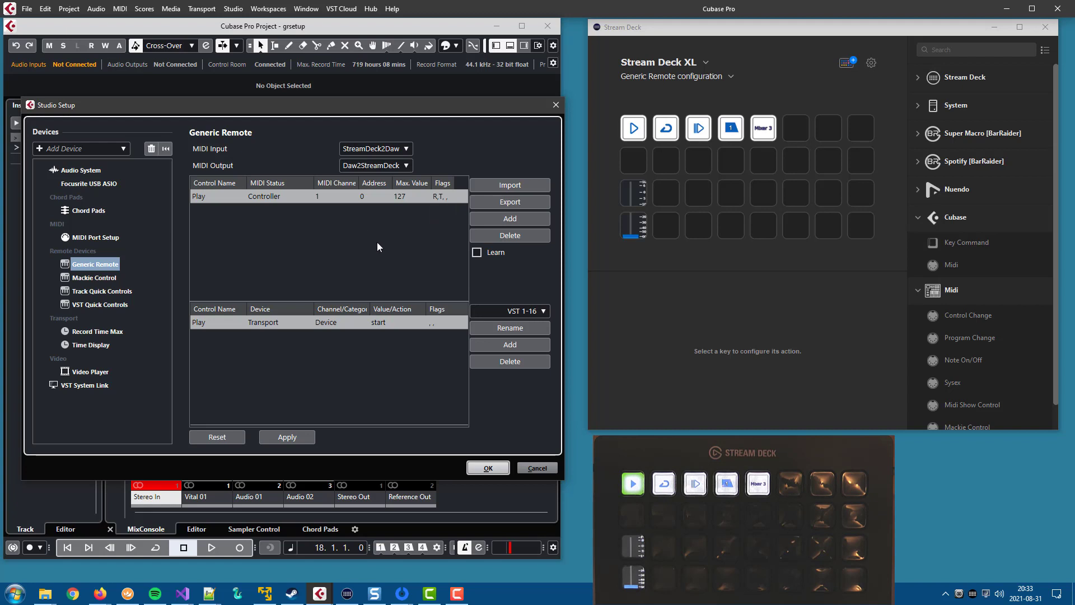
pyautogui.click(436, 323)
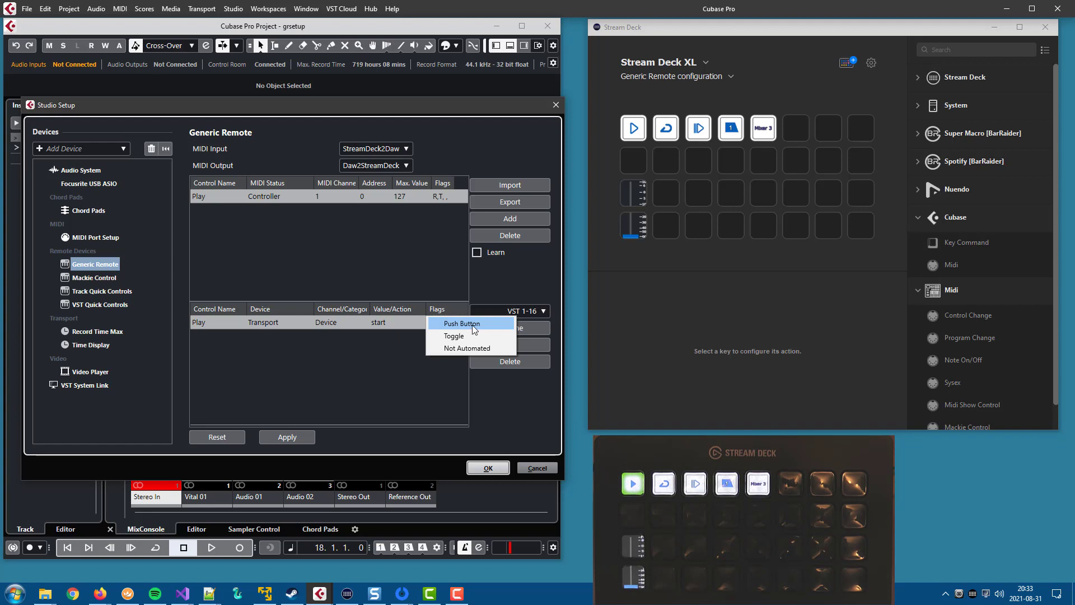
pyautogui.click(472, 324)
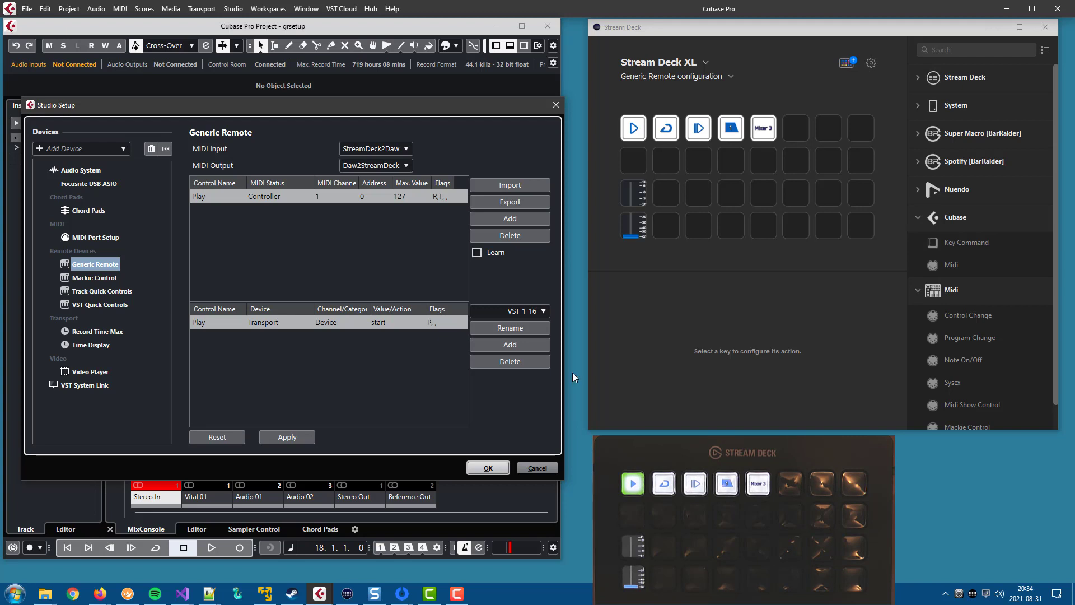
# Confirm the Studio Setup and assign the Play command to the play key in the Stream Deck app
pyautogui.click(633, 128)
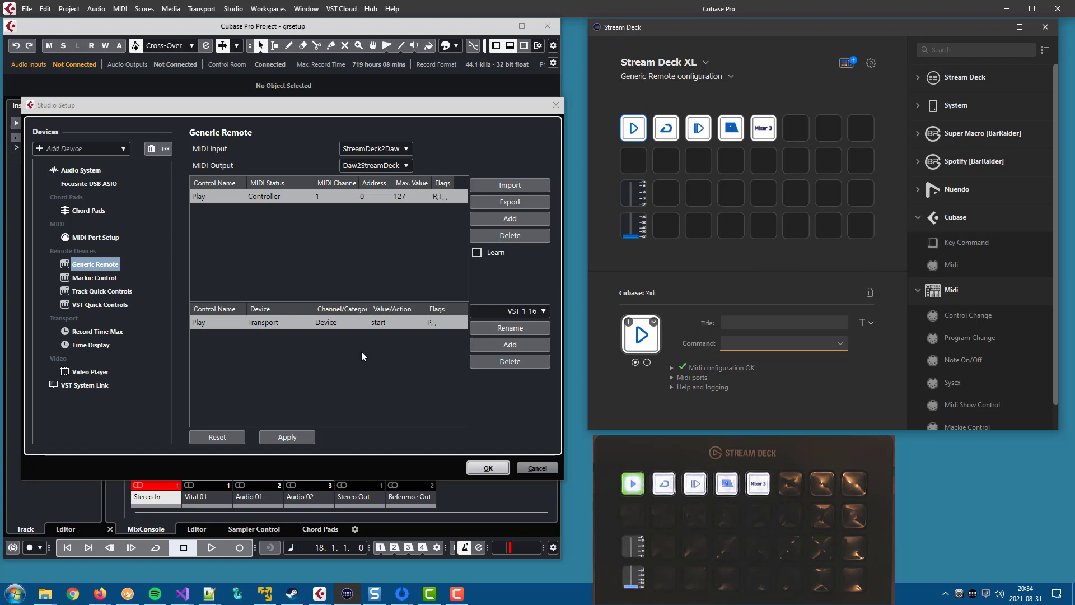
pyautogui.click(487, 468)
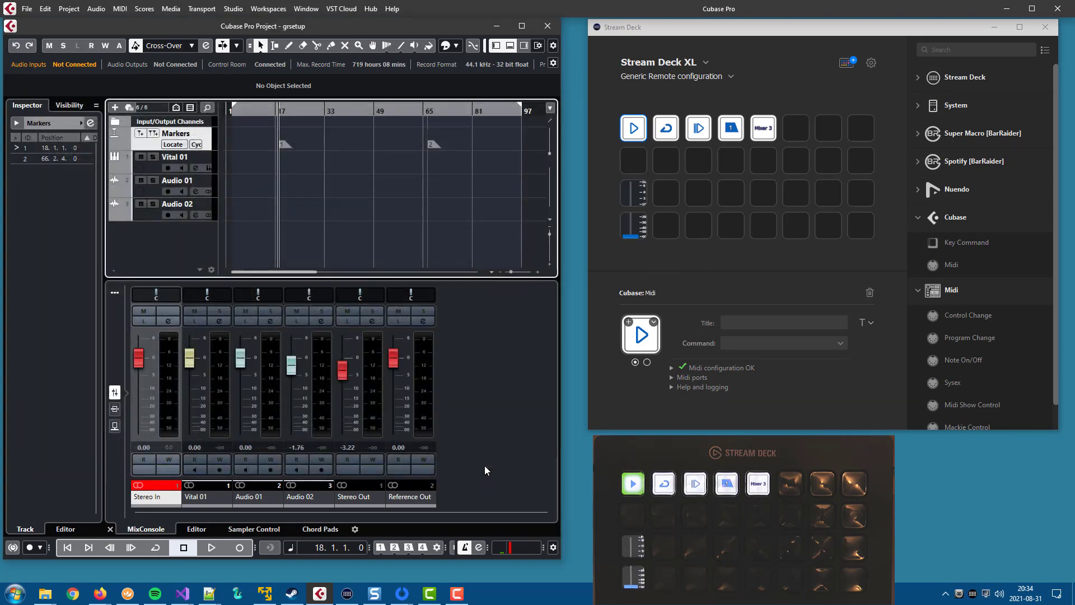
pyautogui.click(741, 341)
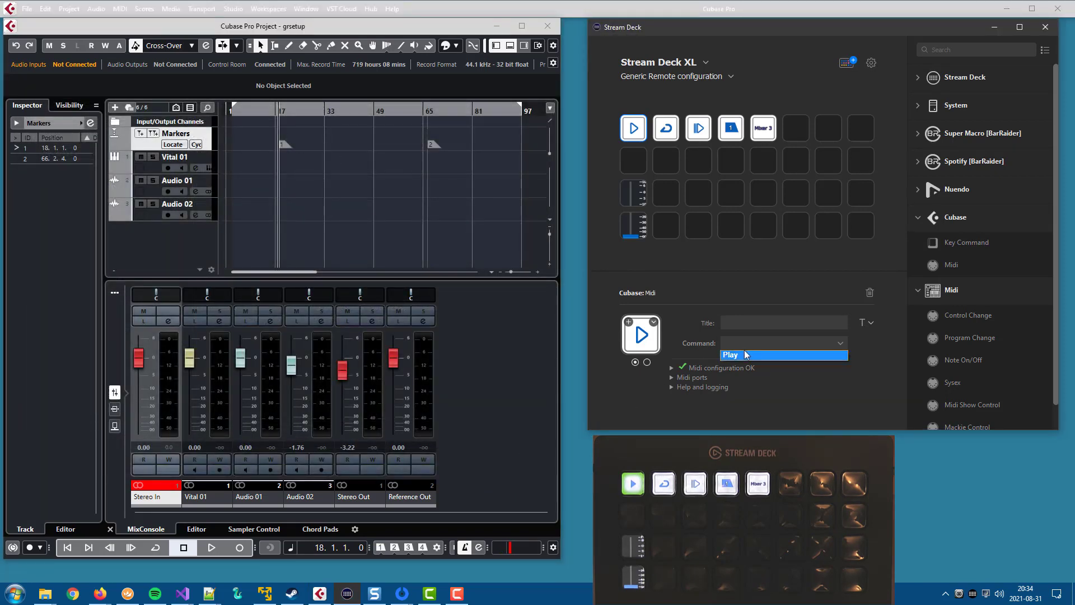
pyautogui.click(744, 355)
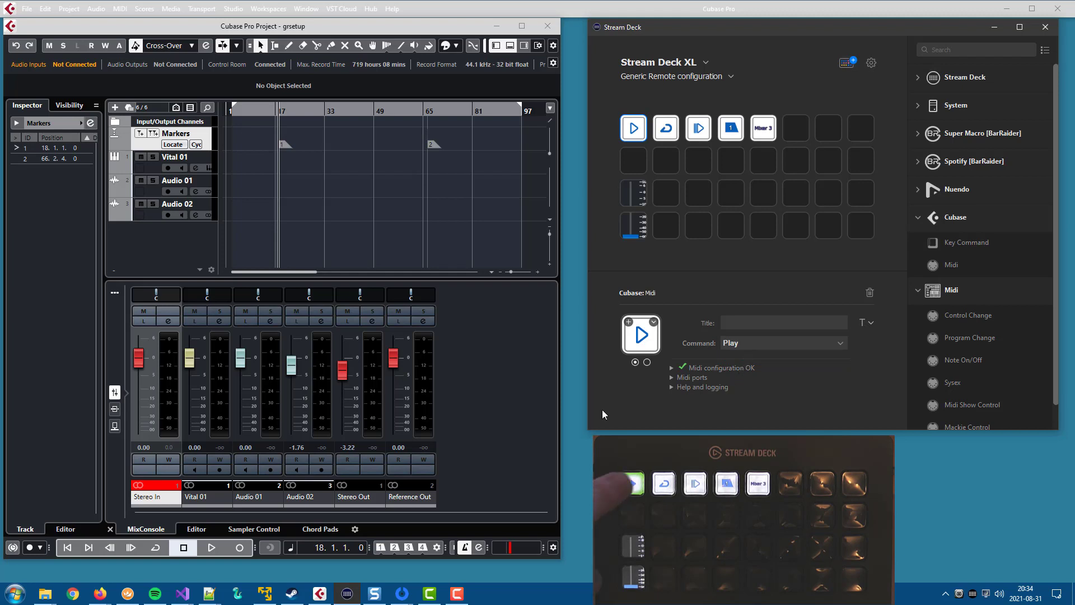
# Test the Play command by starting playback, and stop the transport in Cubase
pyautogui.press('space')
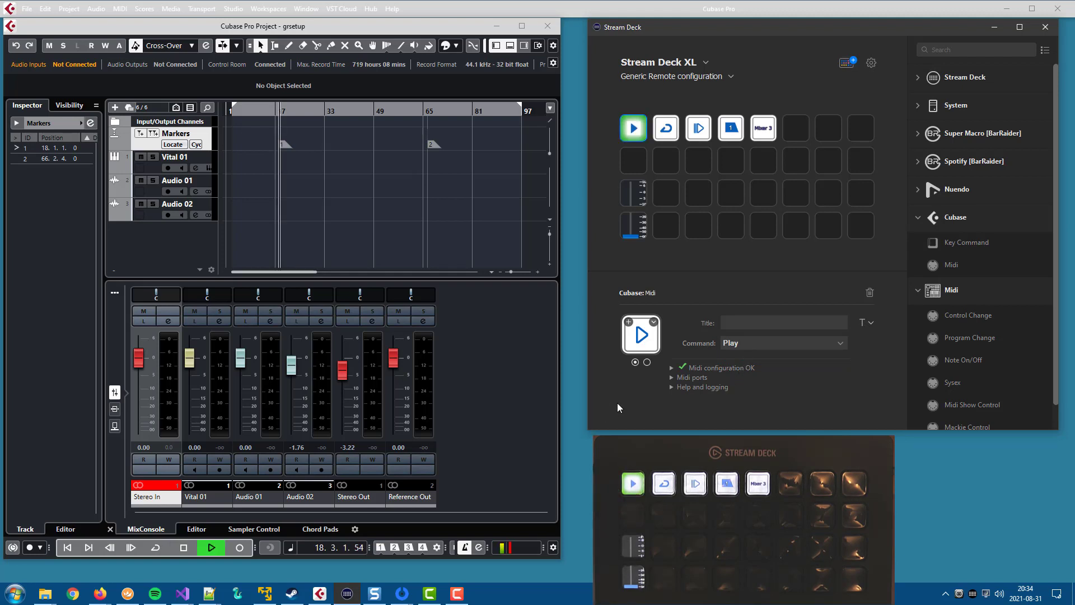
pyautogui.click(184, 548)
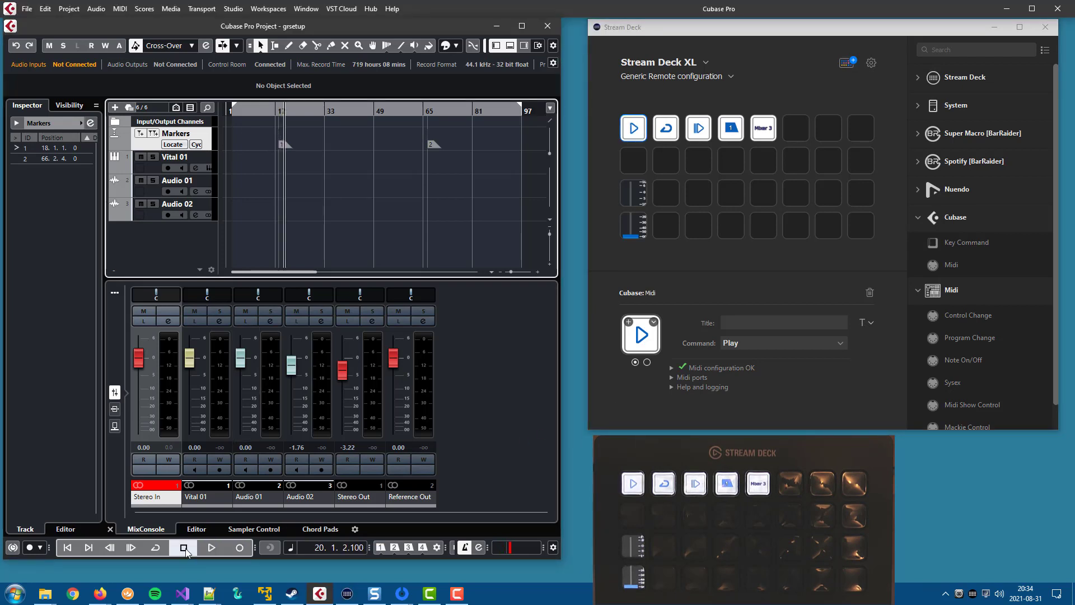
# Reopen the Studio Setup, set the Play control's MIDI channel to 3 and confirm the change
pyautogui.click(233, 10)
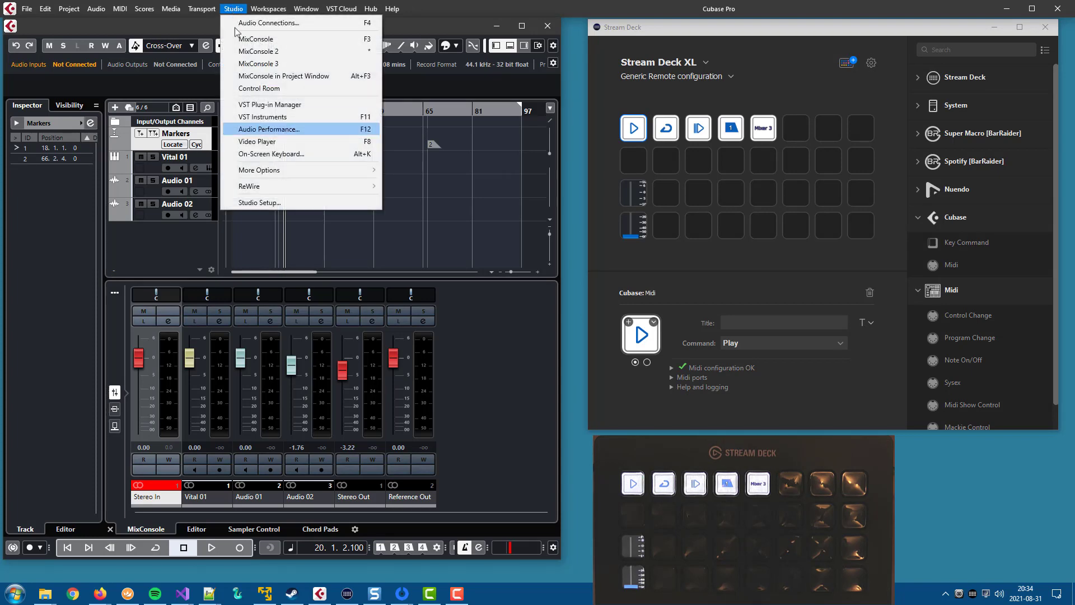
pyautogui.click(268, 203)
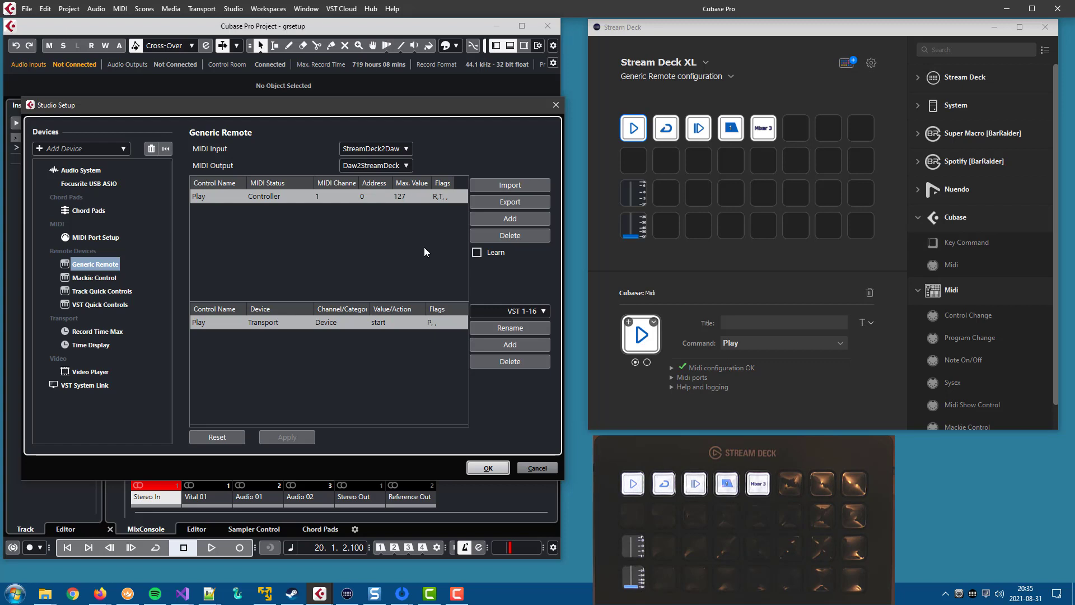
pyautogui.click(329, 196)
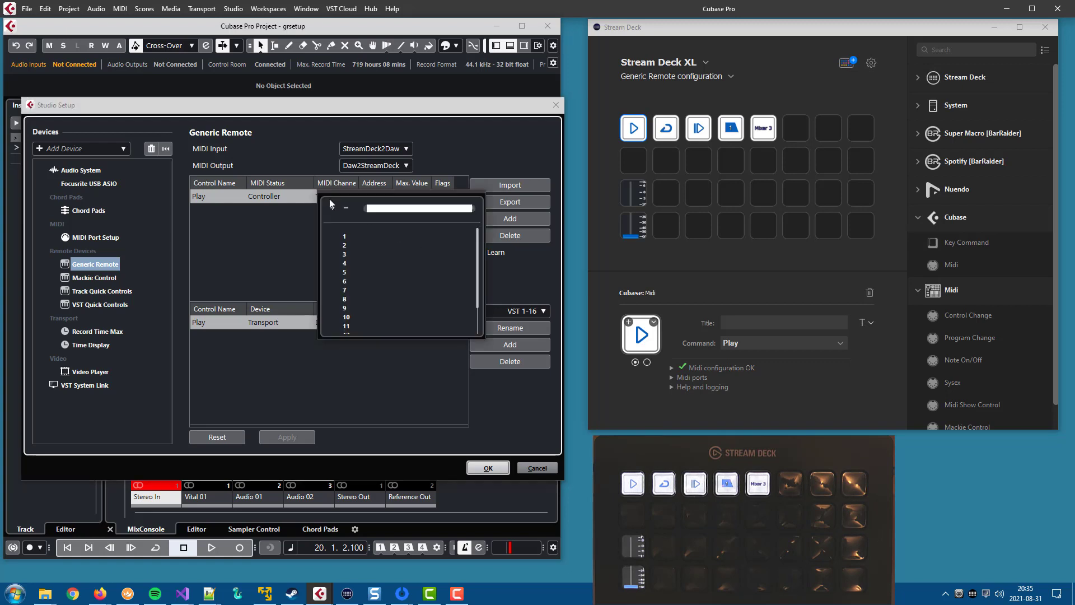
pyautogui.click(348, 255)
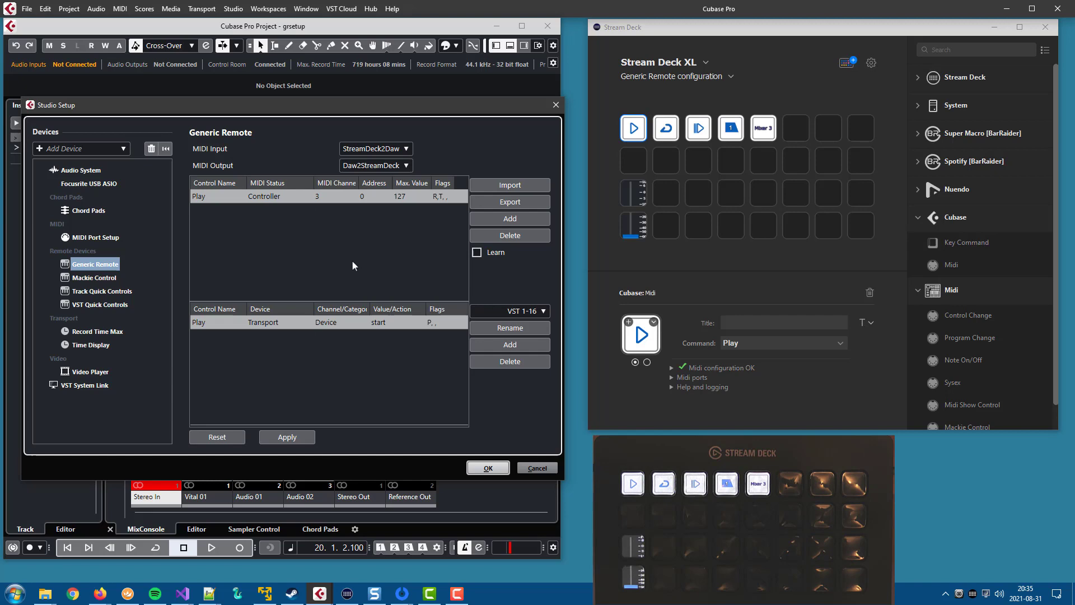
pyautogui.click(488, 467)
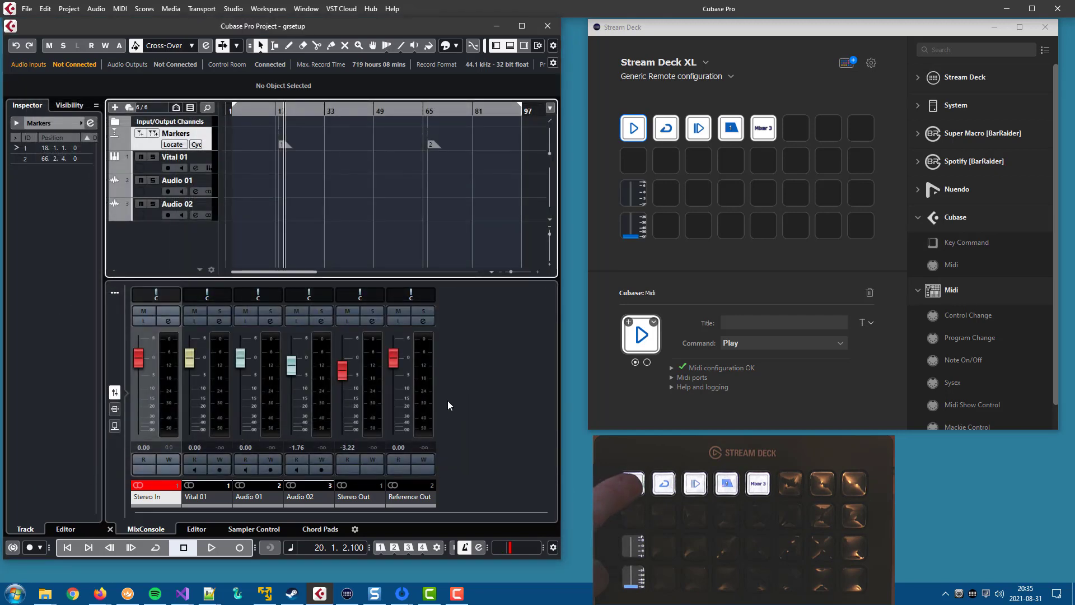
# Test the play key on the new MIDI channel by starting and stopping playback
pyautogui.press('space')
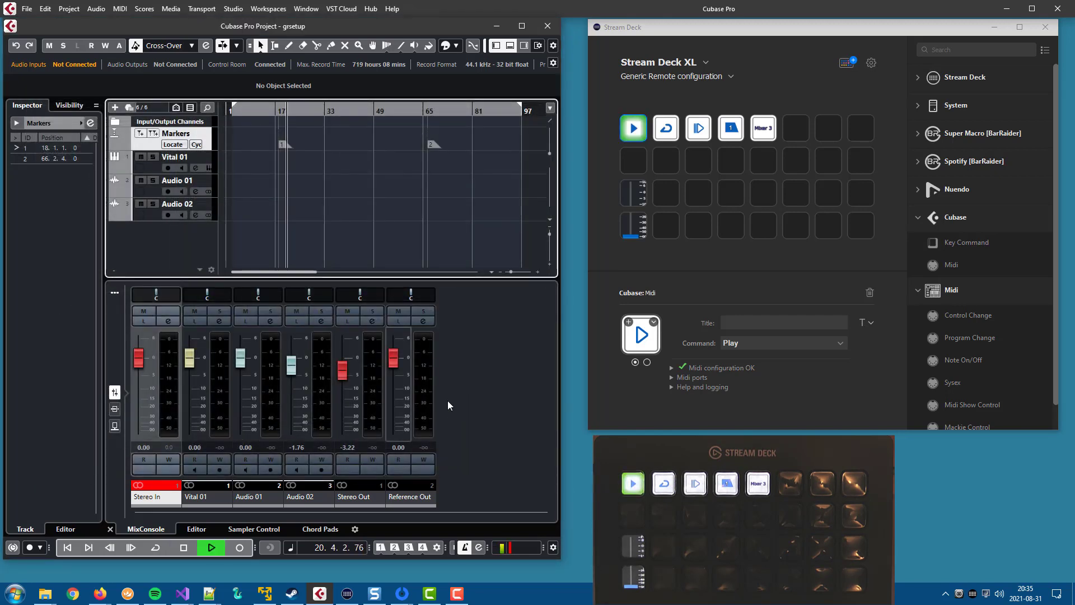
pyautogui.click(183, 552)
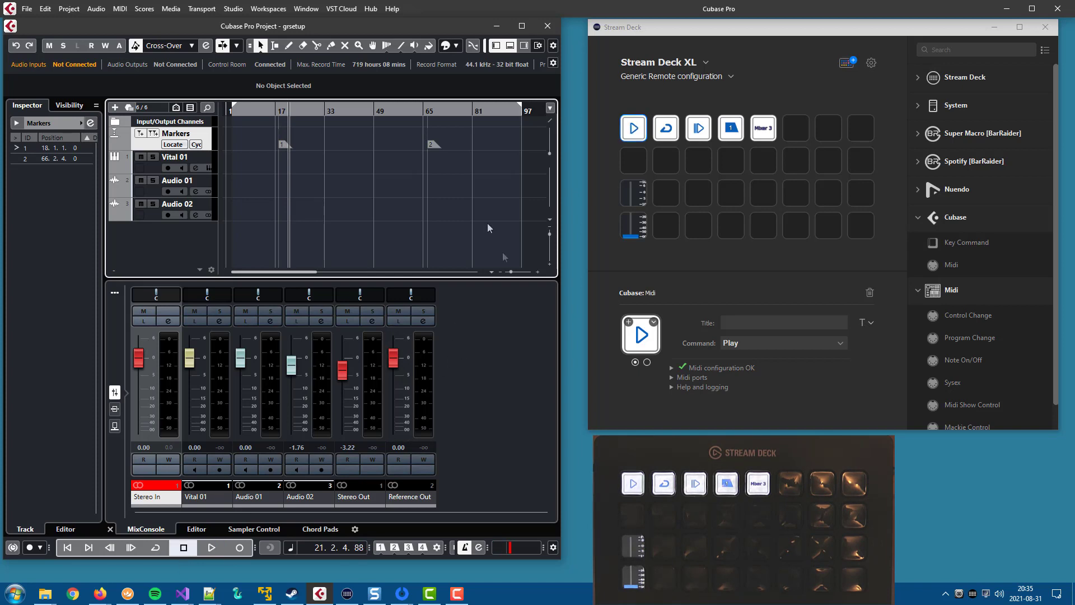
# Rename the Generic Remote's Play control to Player in the Studio Setup, and assign the Player command to the play key in the Stream Deck app
pyautogui.click(234, 9)
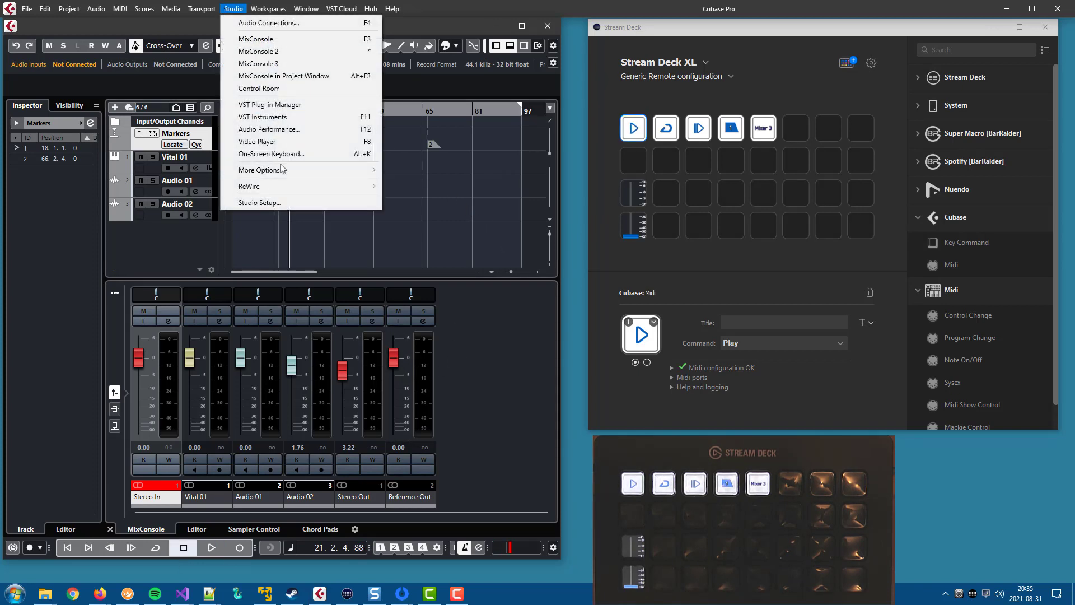
pyautogui.click(294, 201)
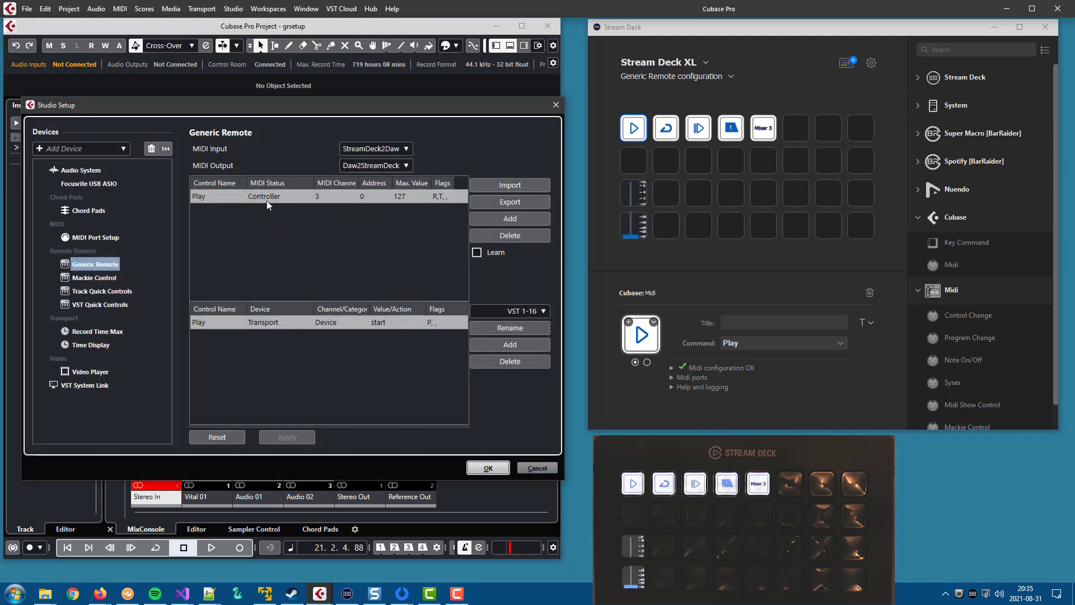
pyautogui.doubleClick(207, 196)
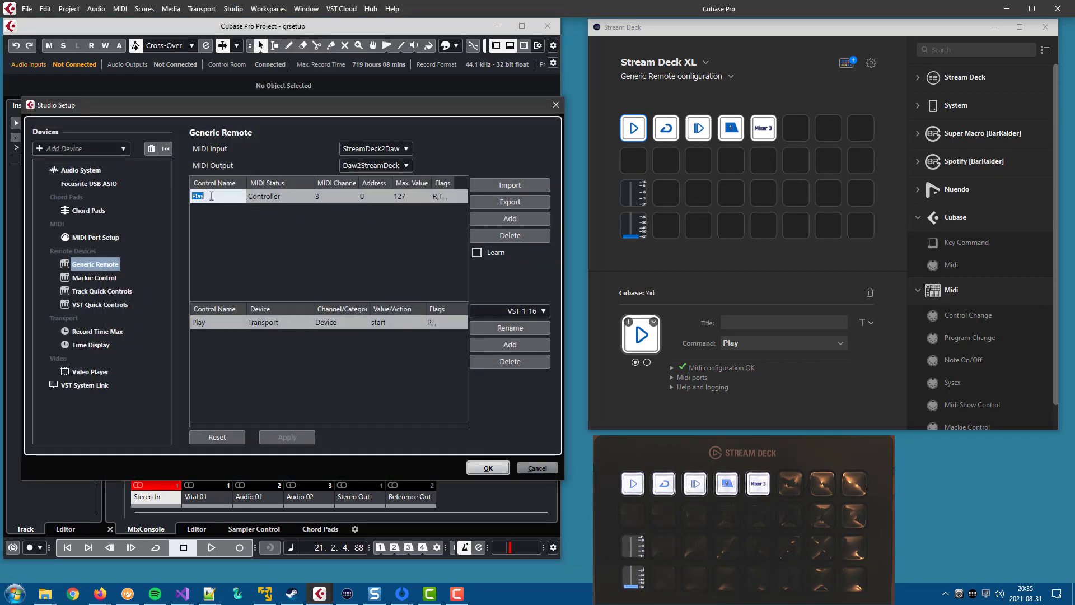
pyautogui.write('er')
pyautogui.press('Return')
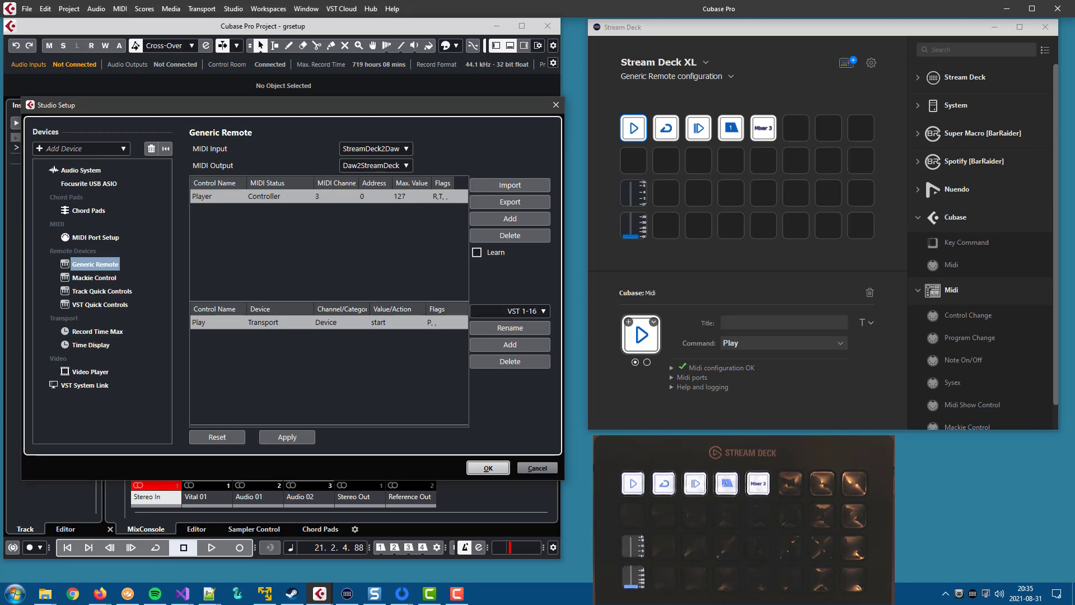
pyautogui.click(486, 468)
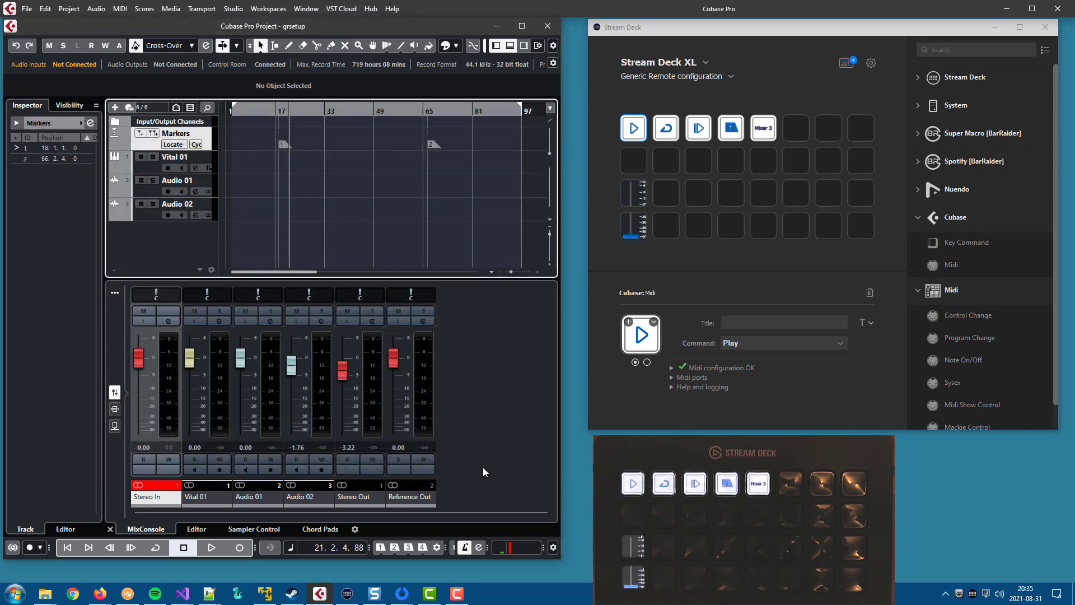
pyautogui.click(757, 343)
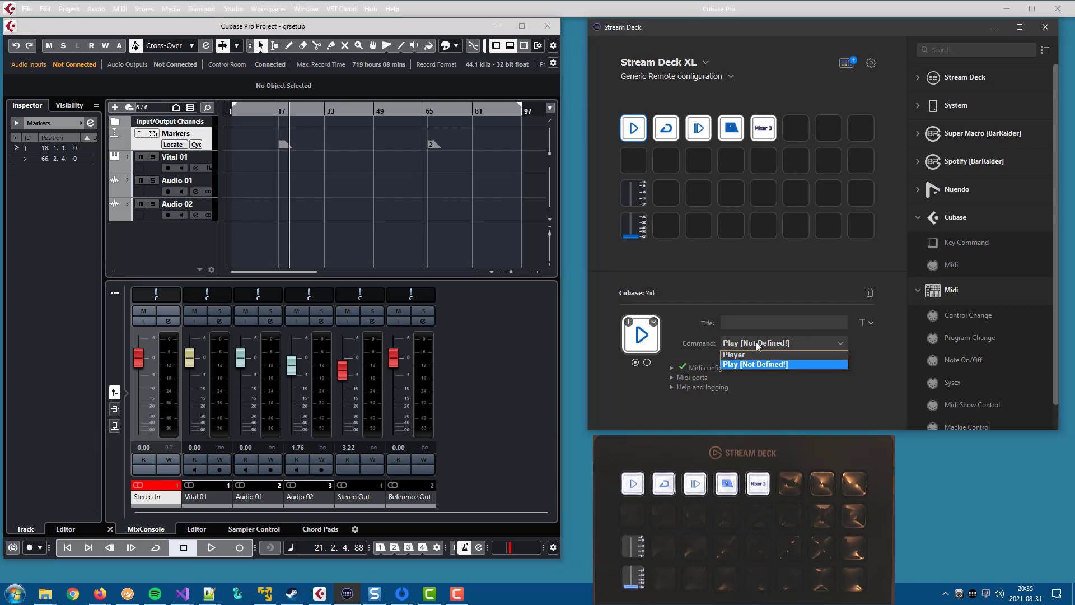
pyautogui.click(754, 355)
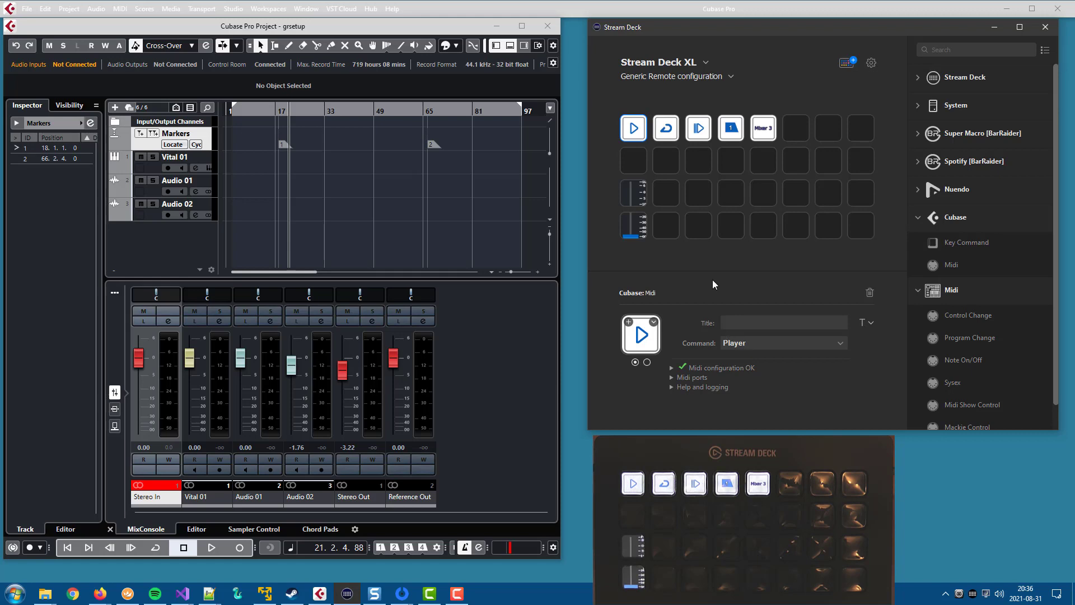
# Reopen Cubase's Studio Setup and add a Generic Remote control named Cycle with address 1
pyautogui.click(234, 9)
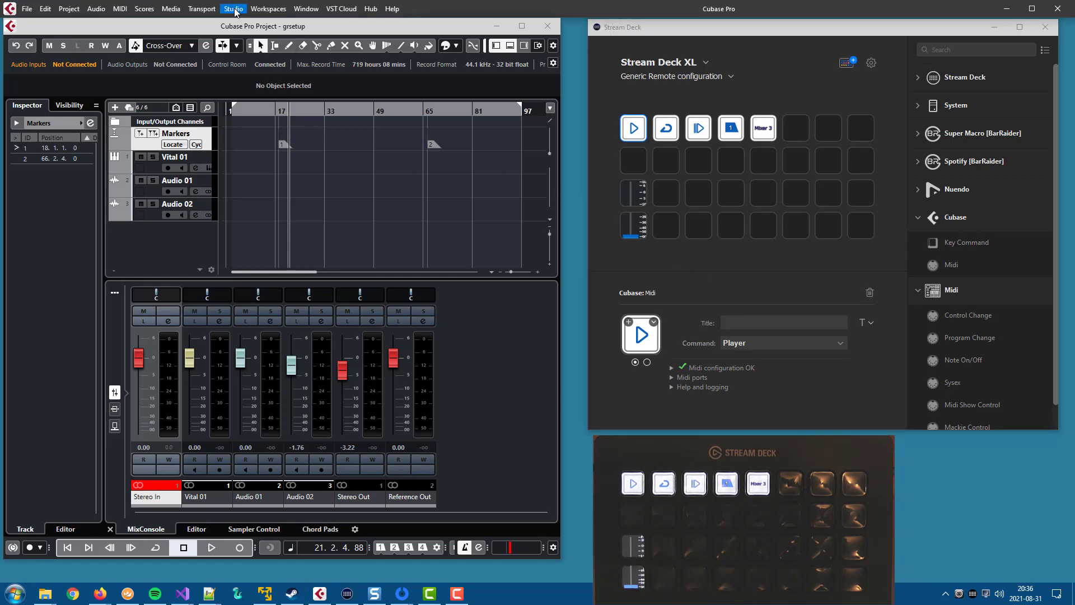
pyautogui.click(268, 204)
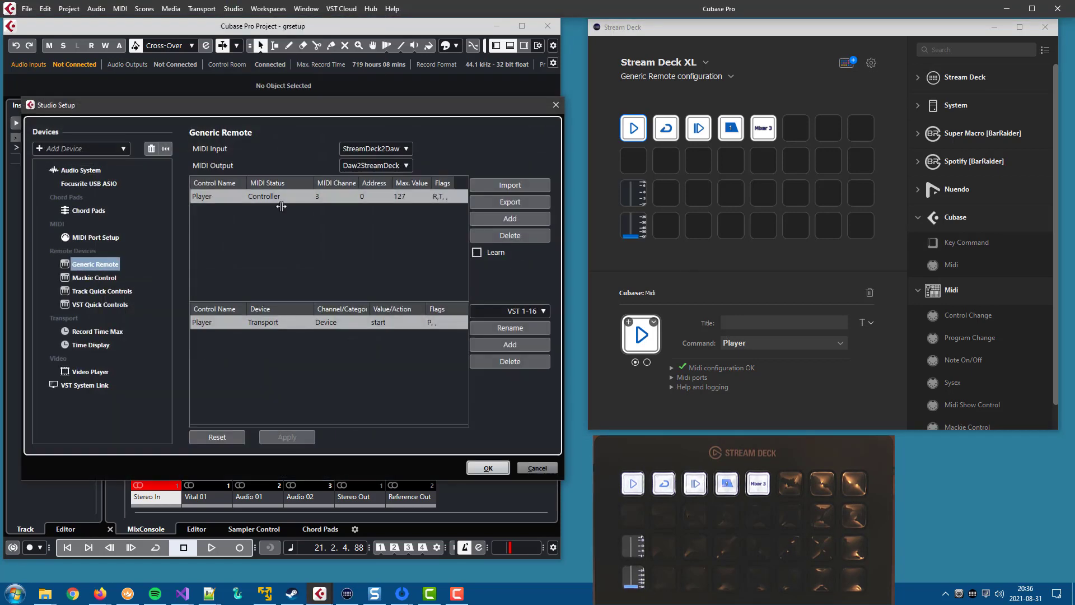
pyautogui.click(510, 218)
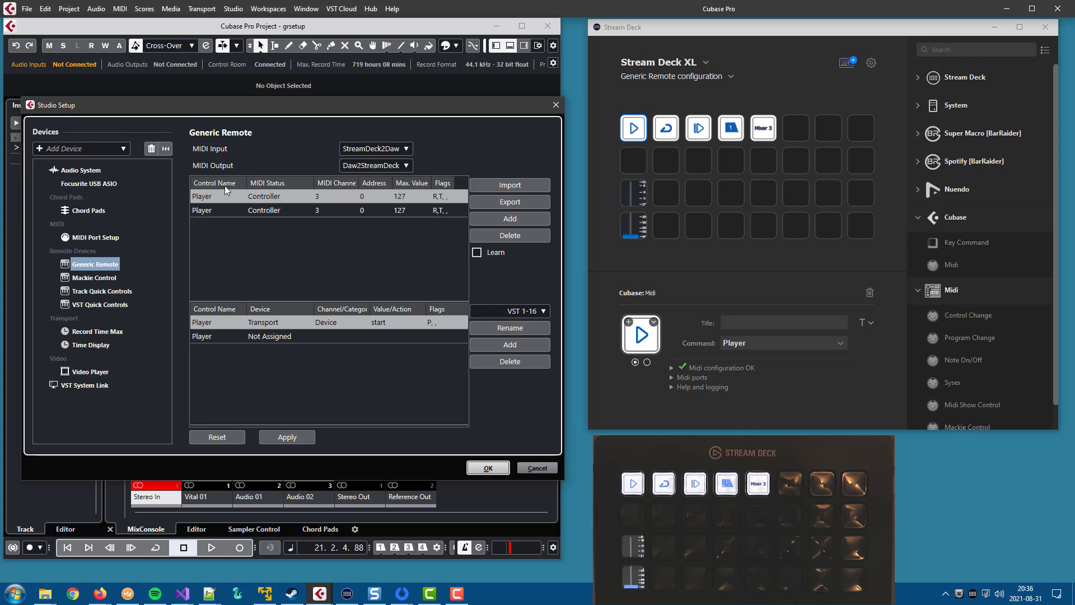
pyautogui.doubleClick(363, 209)
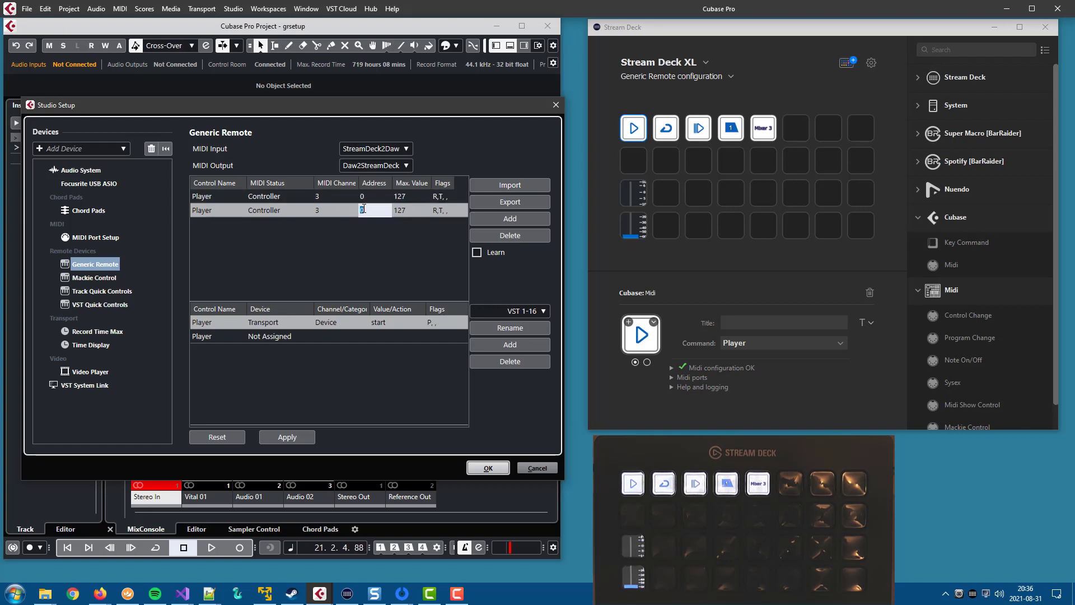
pyautogui.write('1')
pyautogui.doubleClick(205, 209)
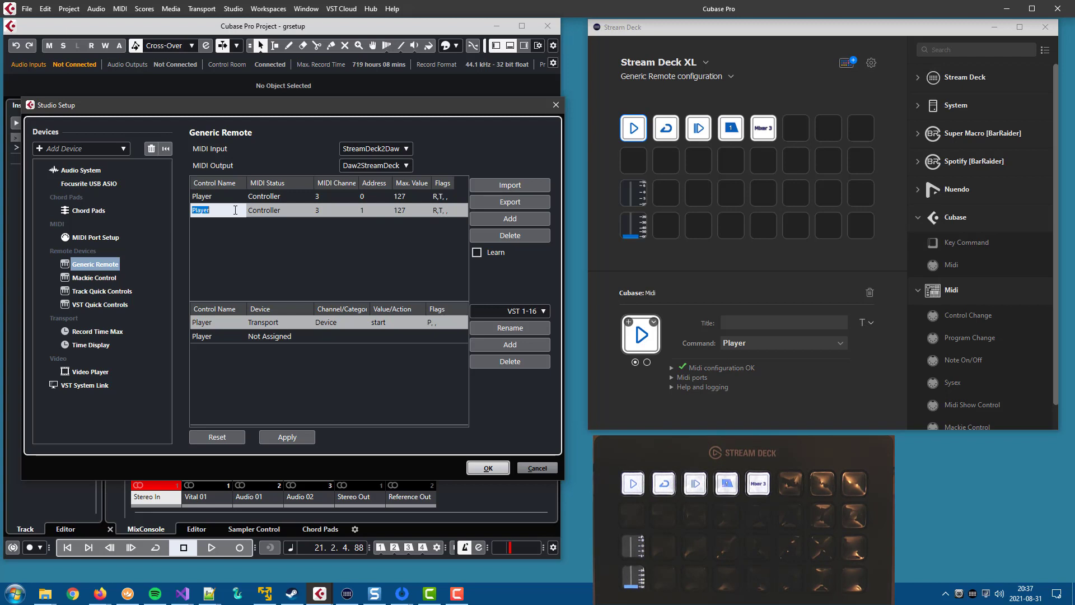
pyautogui.write('Cycle')
pyautogui.press('Return')
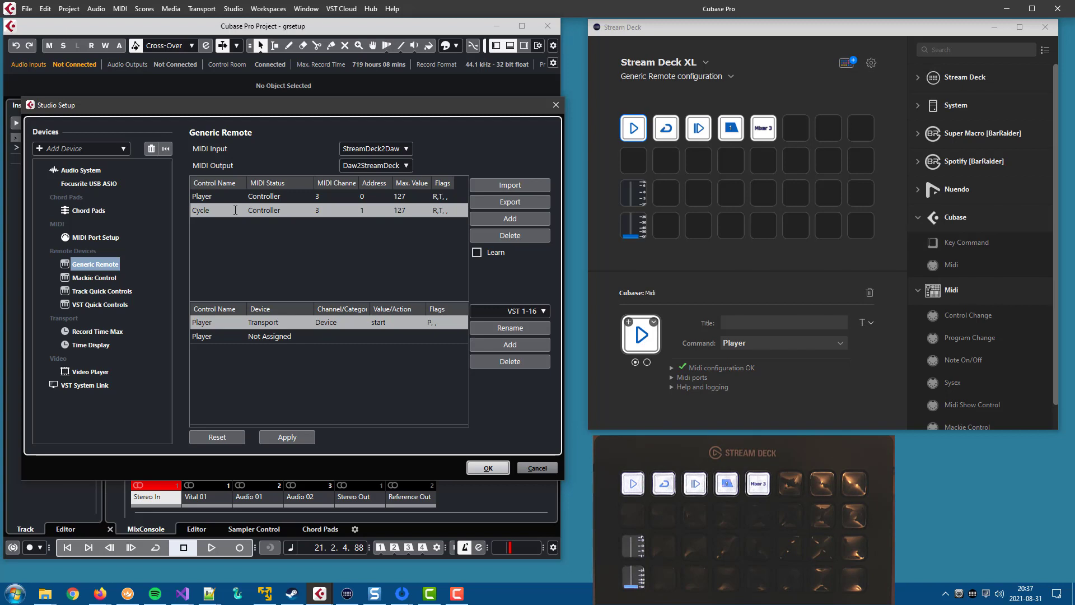
# Map the Cycle control to the Transport device's cycle action with the Toggle flag, and confirm the Studio Setup
pyautogui.click(265, 337)
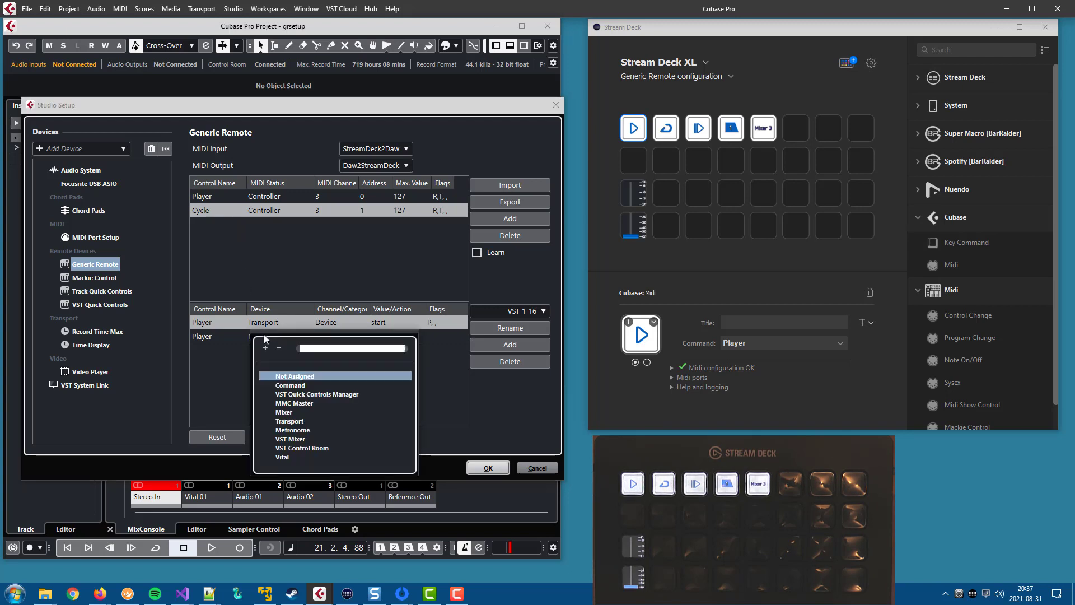
pyautogui.click(290, 421)
pyautogui.click(377, 339)
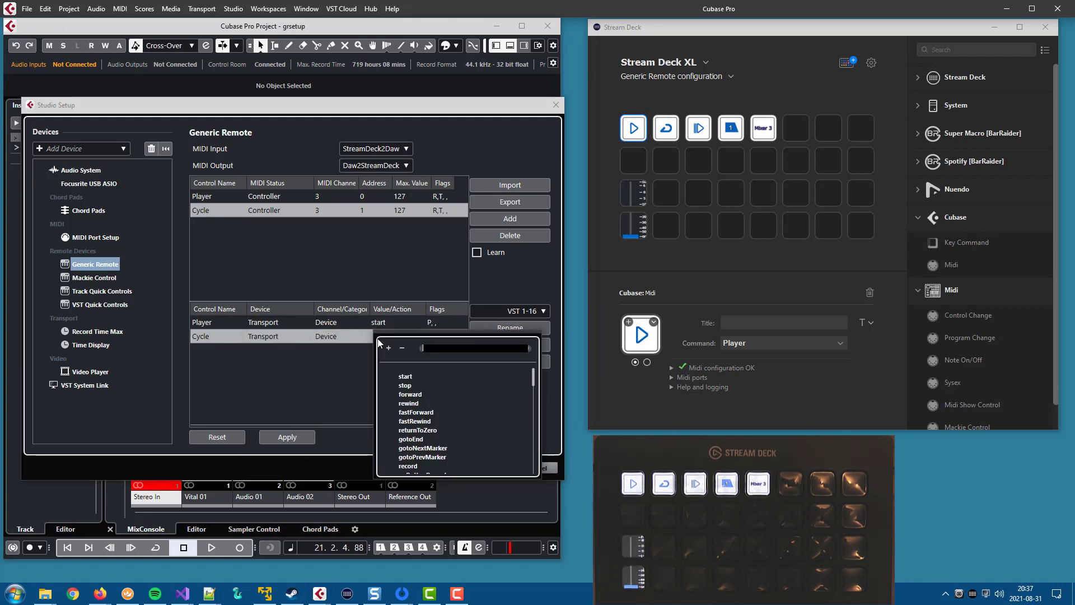
pyautogui.scroll(-5, 381, 344)
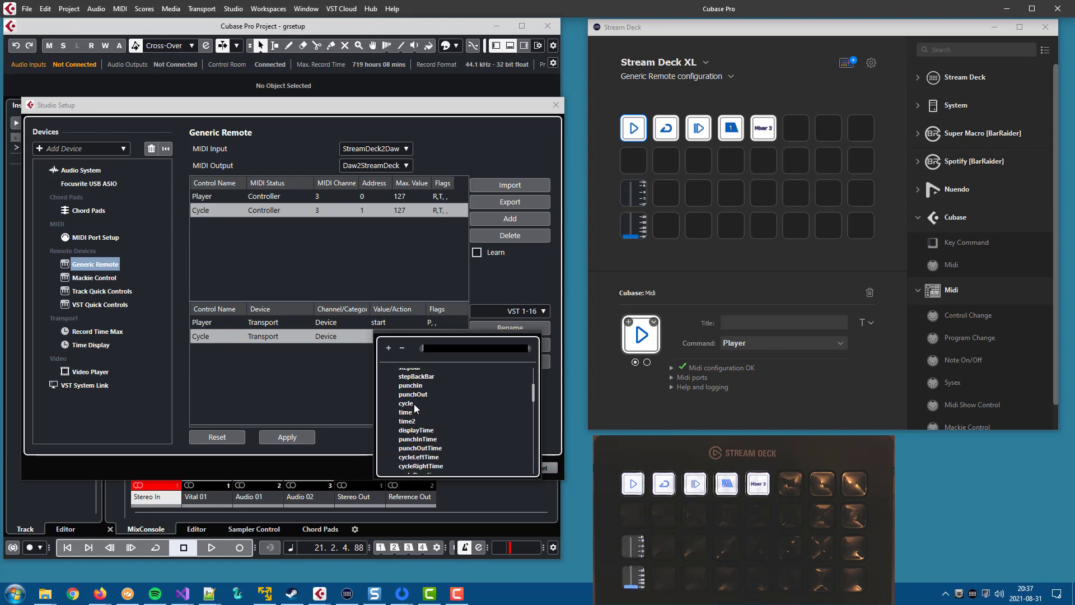
pyautogui.click(415, 403)
pyautogui.click(437, 337)
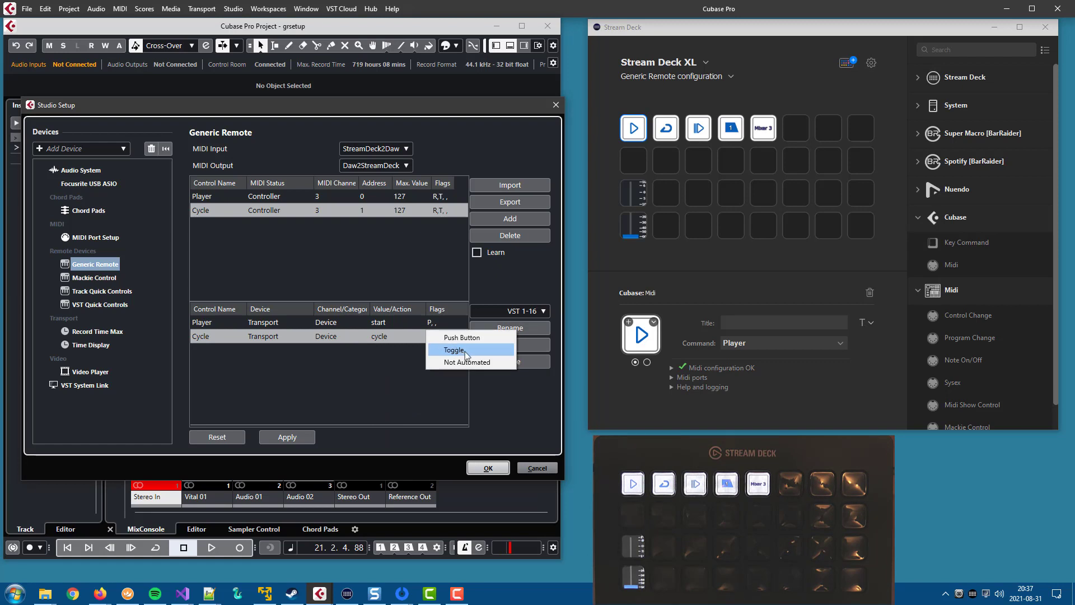
pyautogui.click(456, 351)
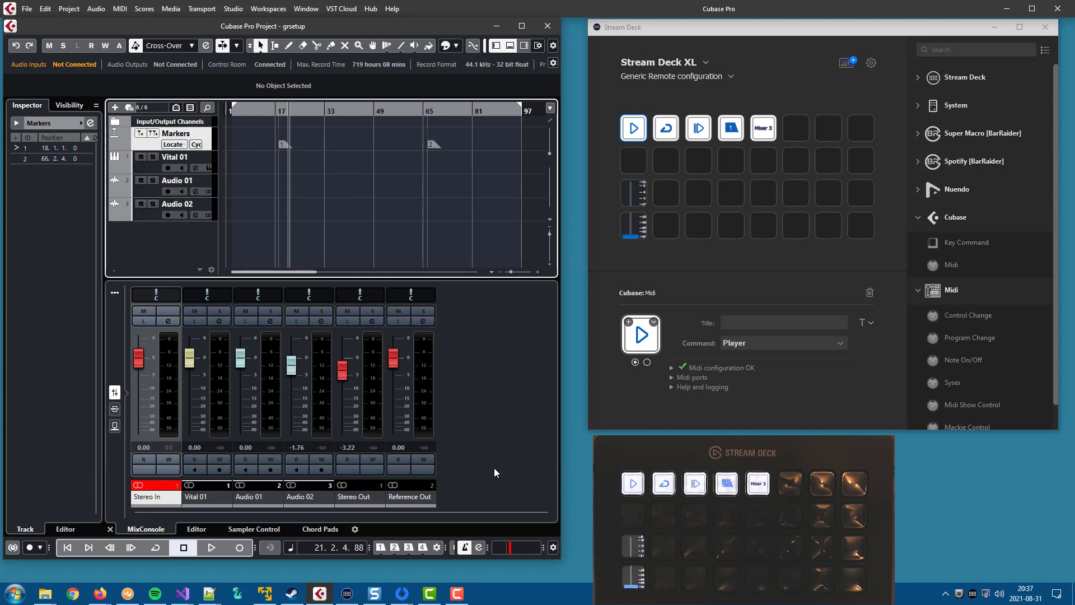
# Assign the Cycle command to the cycle key in the Stream Deck app
pyautogui.click(666, 128)
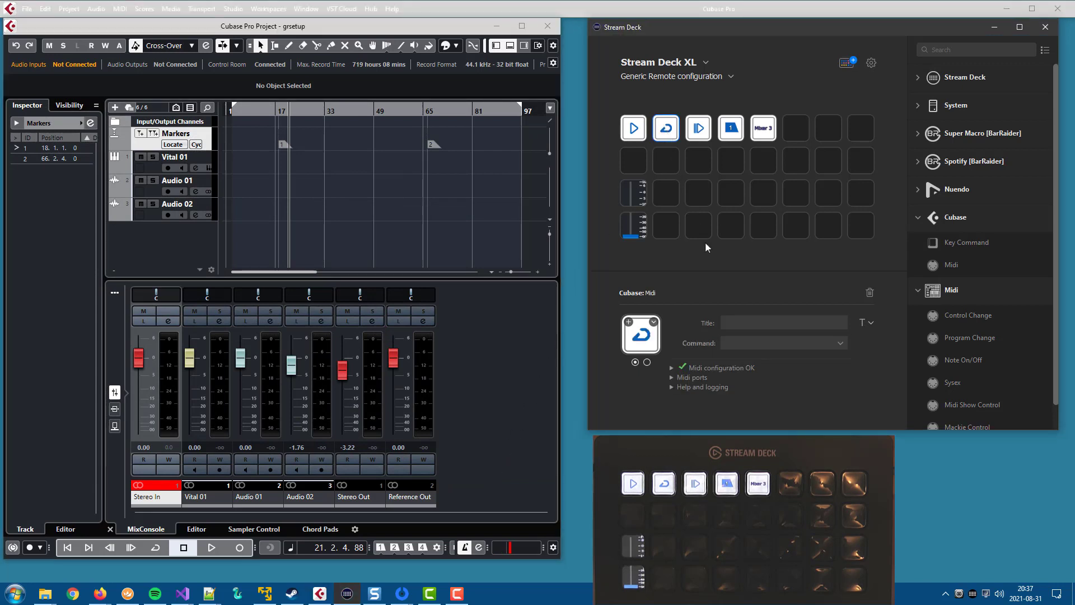
pyautogui.click(741, 342)
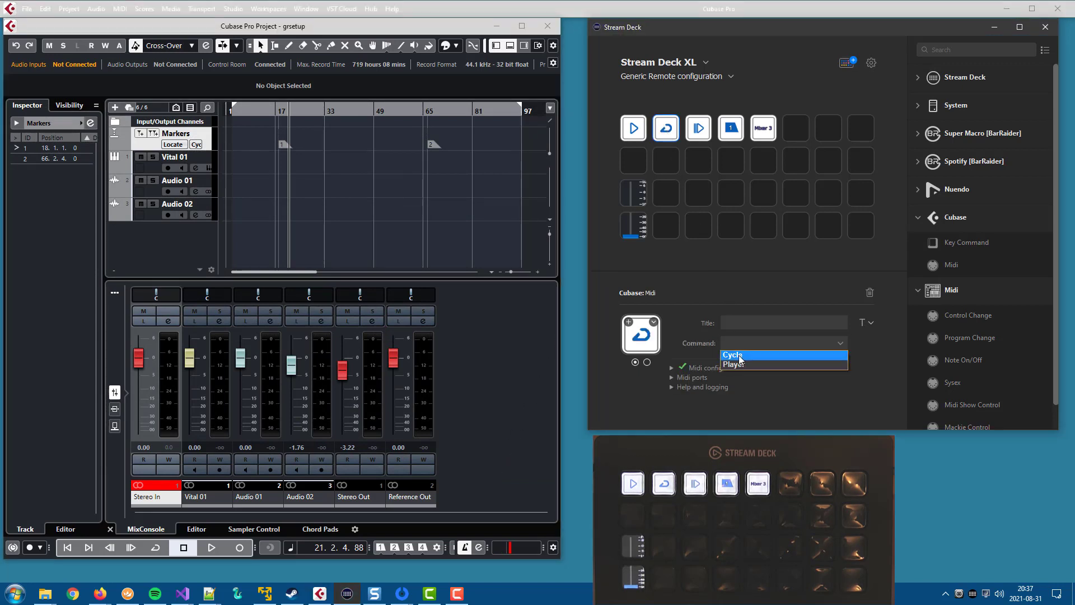
pyautogui.click(739, 355)
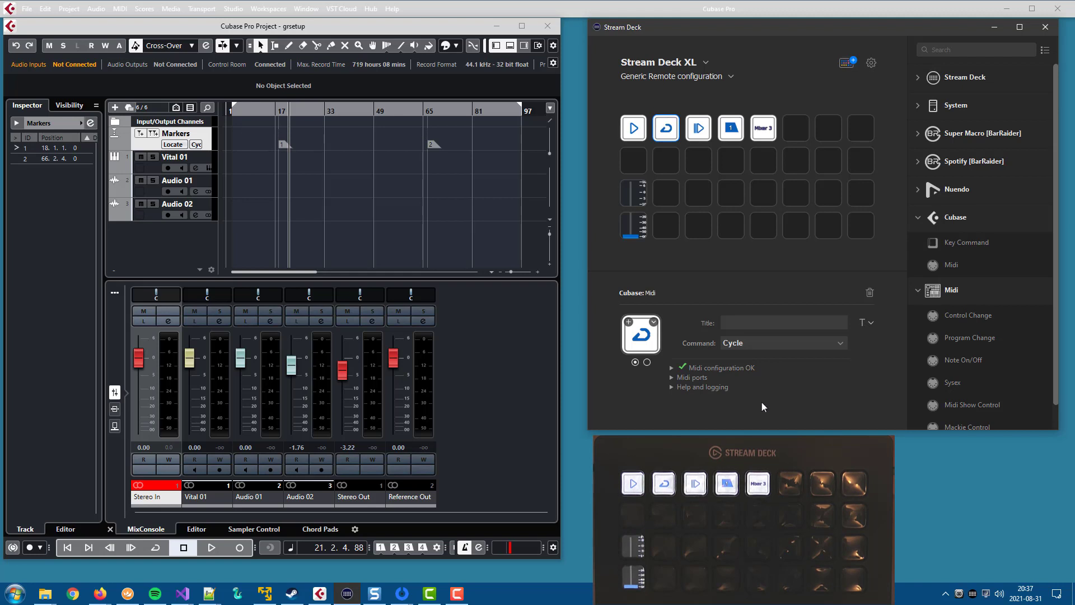
# Reopen Cubase's Studio Setup, enable the Relative flag for the Cycle control and review its flags
pyautogui.click(193, 12)
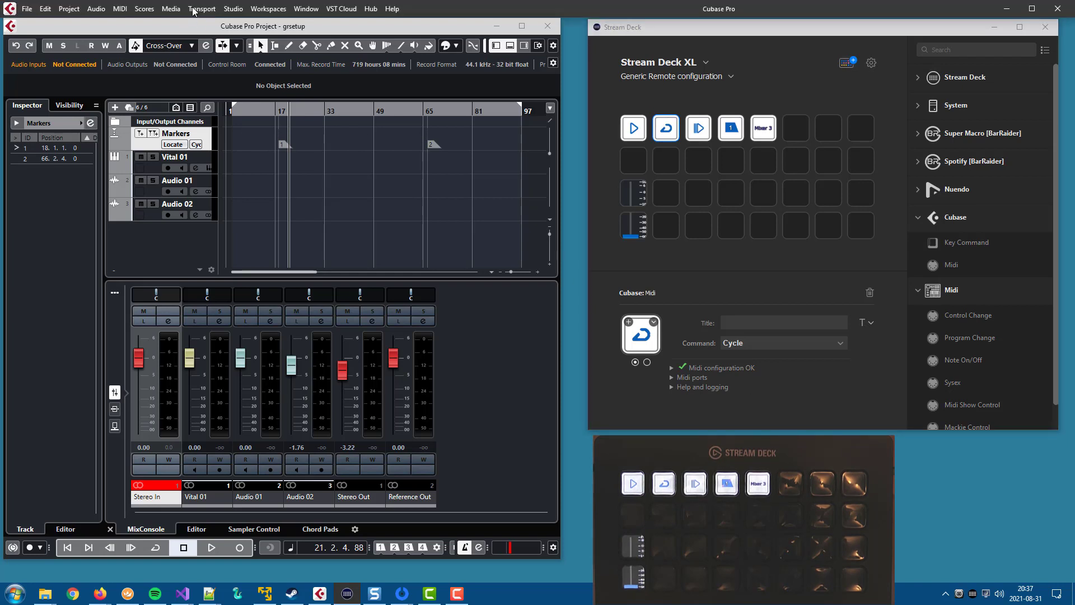
pyautogui.click(231, 9)
pyautogui.click(290, 203)
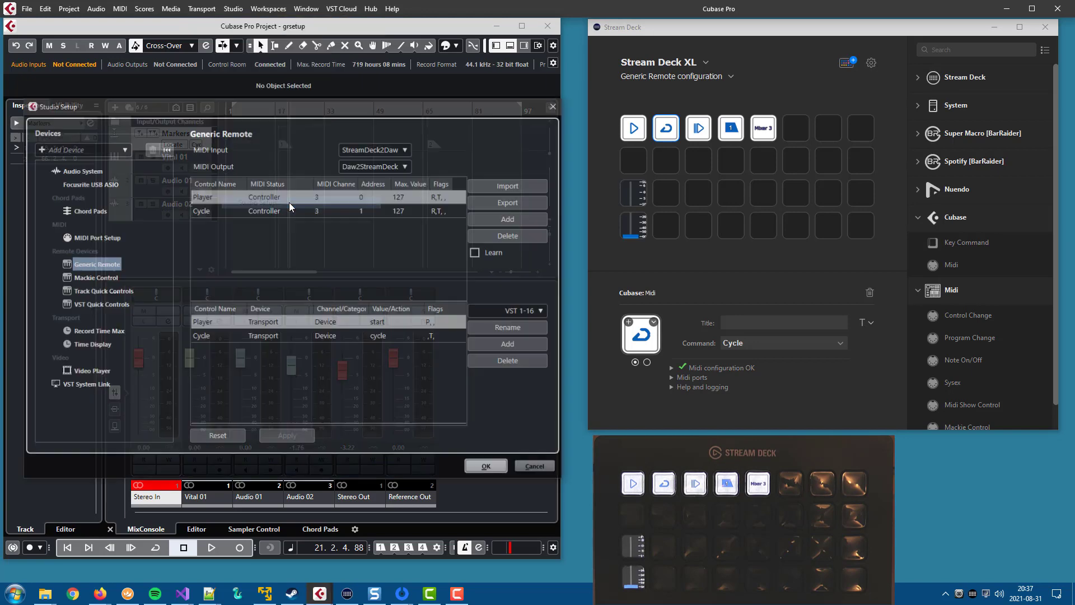
pyautogui.click(449, 211)
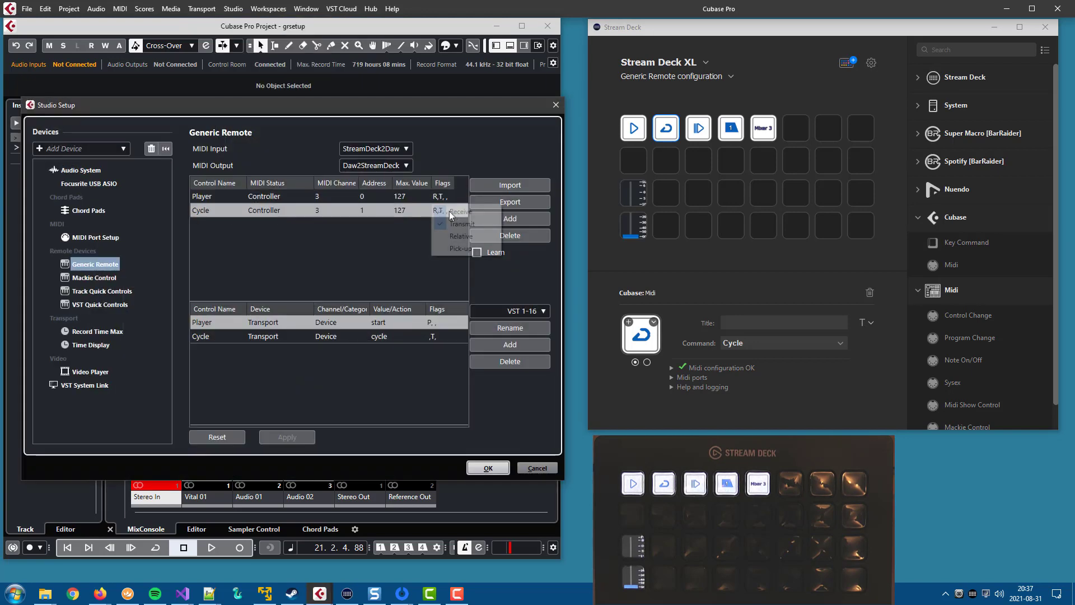
pyautogui.click(475, 236)
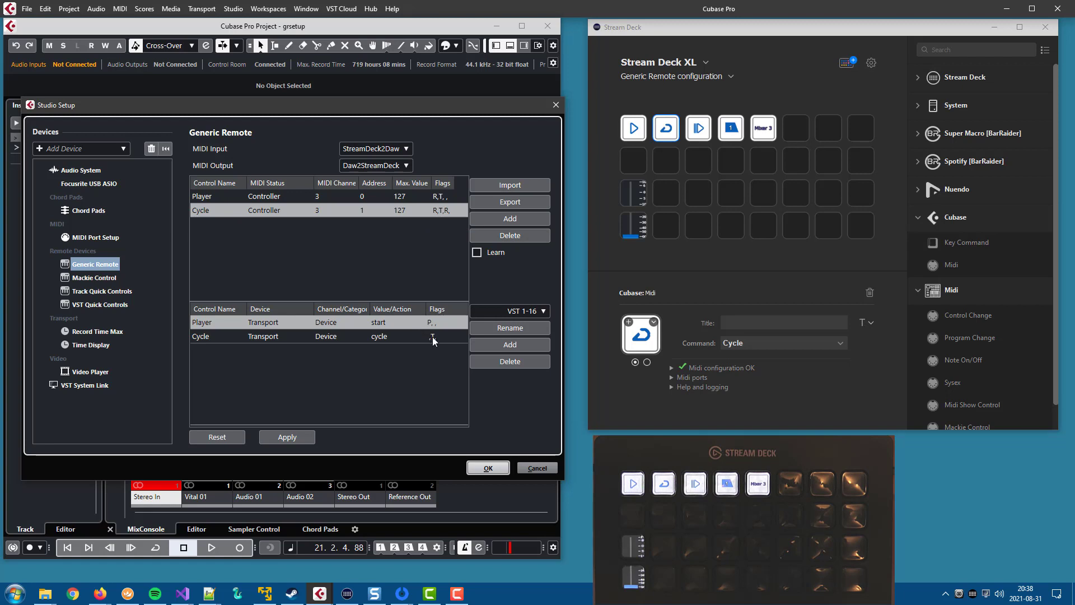
pyautogui.click(447, 214)
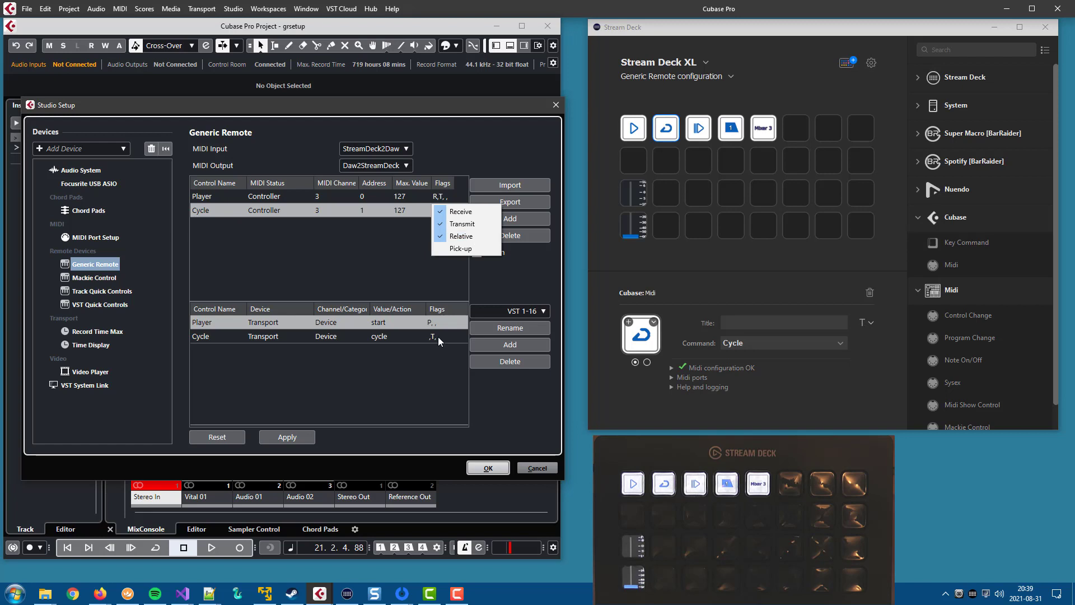
pyautogui.click(388, 251)
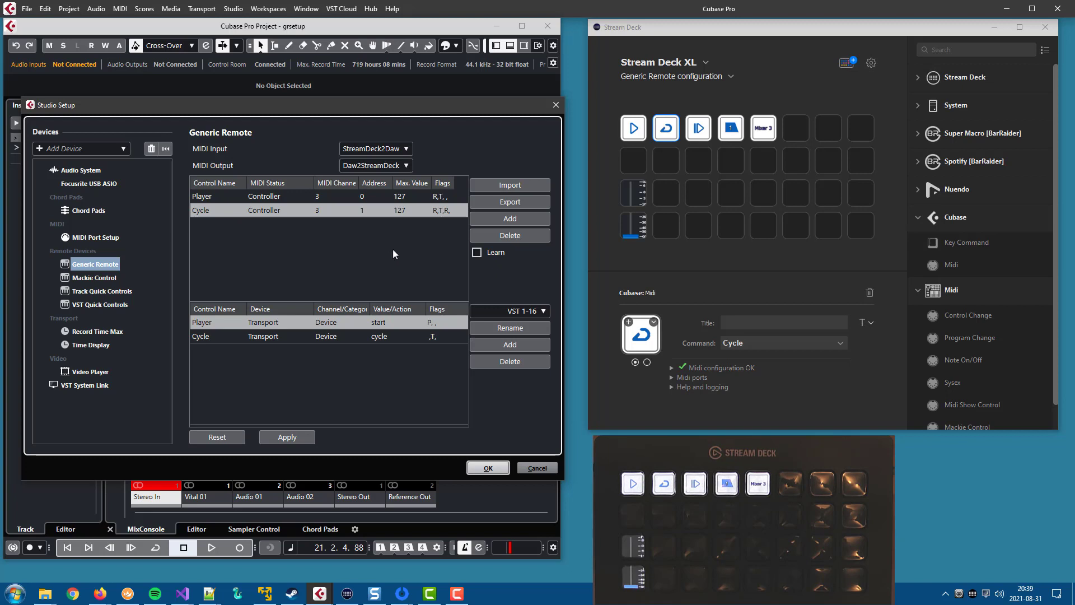
# Add another Generic Remote control with address 2 and name it Forward
pyautogui.click(489, 217)
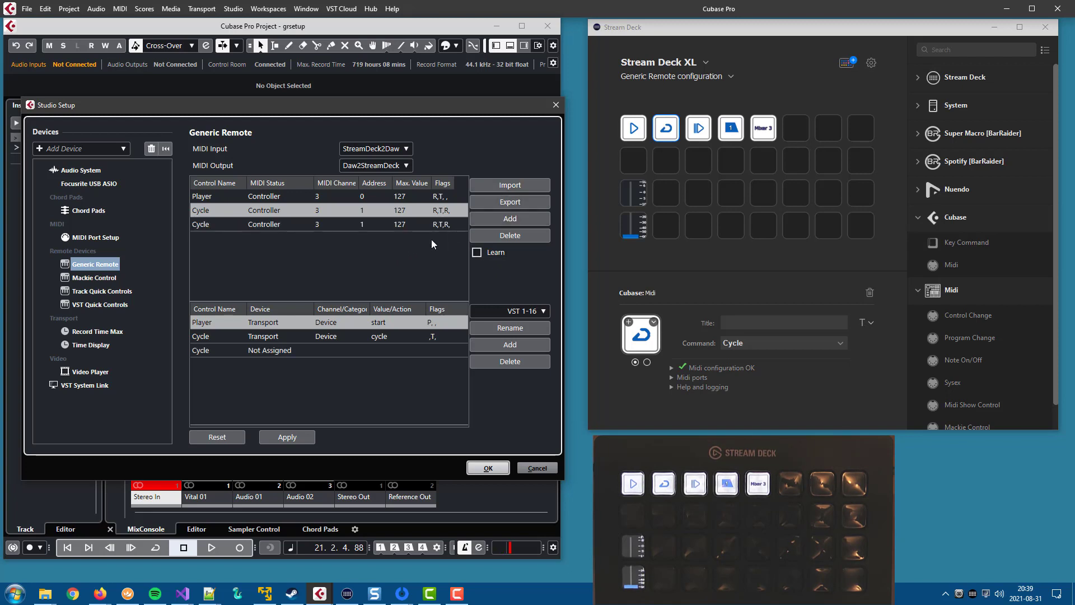
pyautogui.click(364, 223)
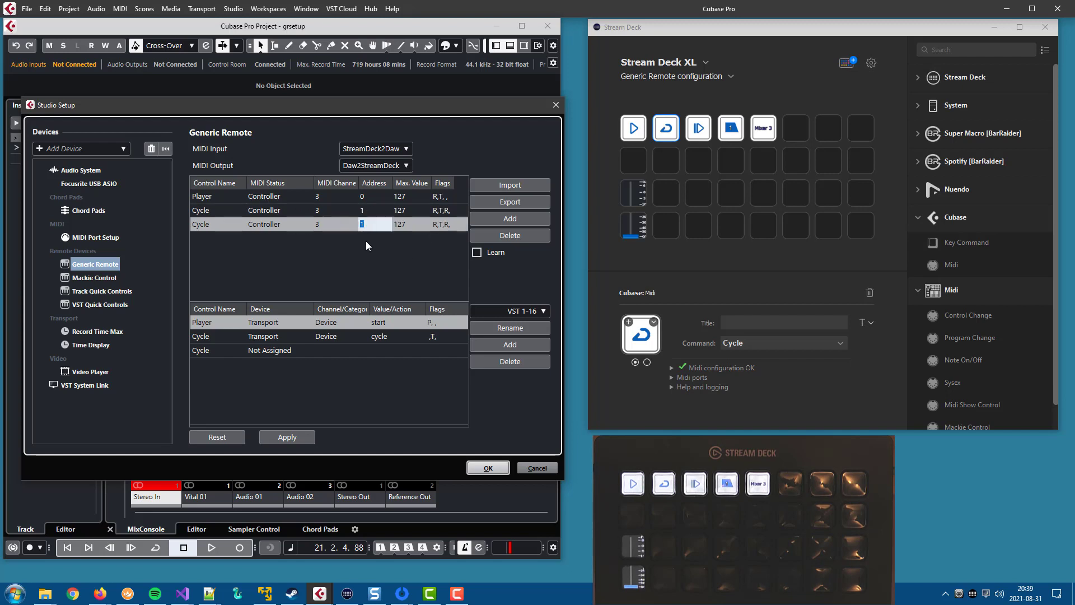
pyautogui.write('2')
pyautogui.press('Return')
pyautogui.click(222, 225)
pyautogui.write('Forward')
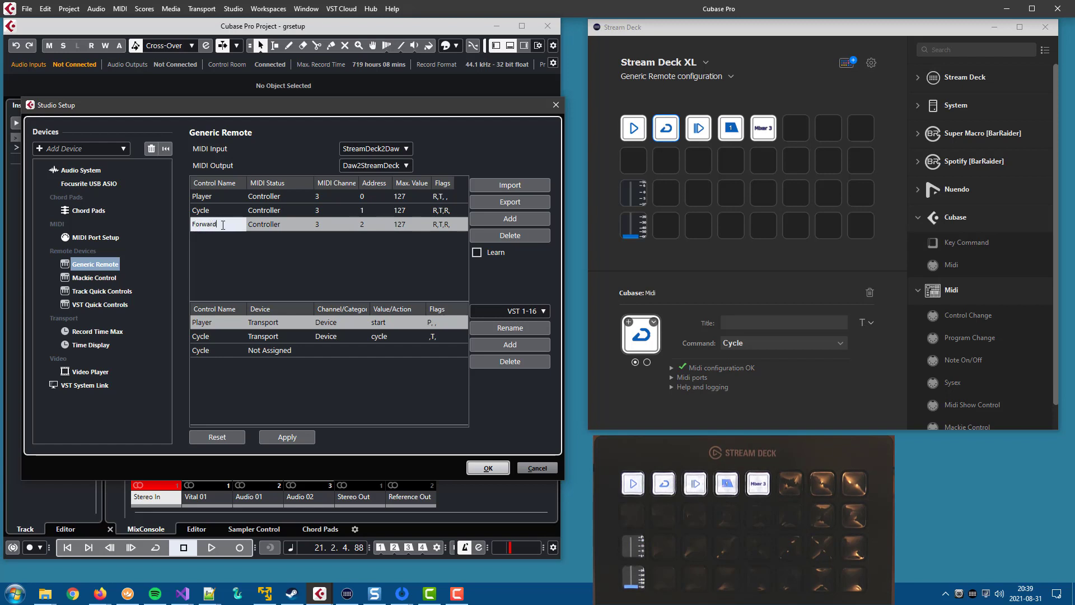
pyautogui.press('Return')
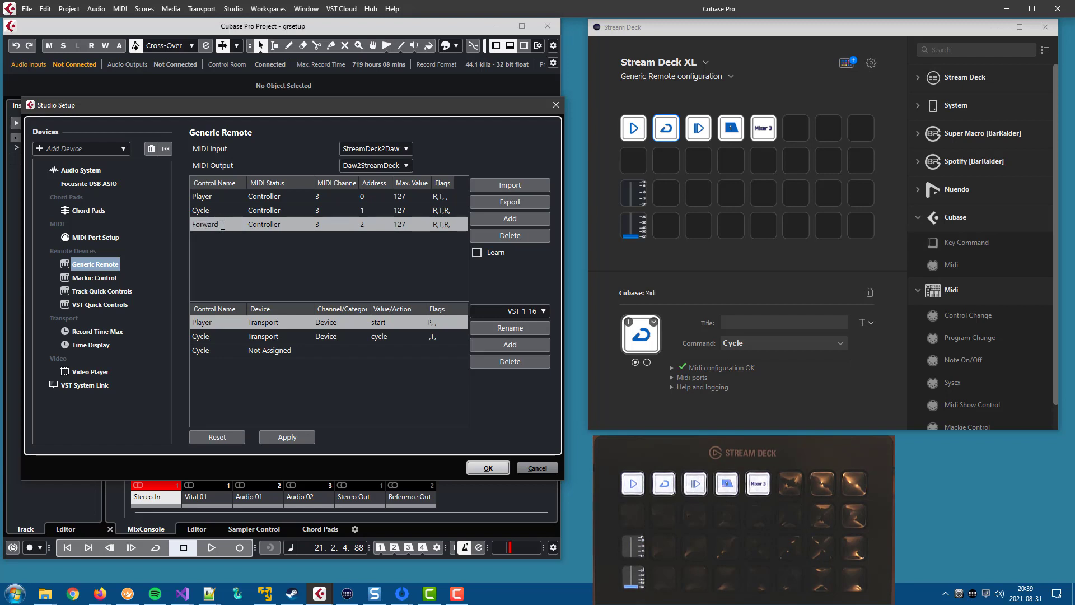
# Map the Forward control to the Transport device's forward action with the Push Button flag
pyautogui.click(288, 354)
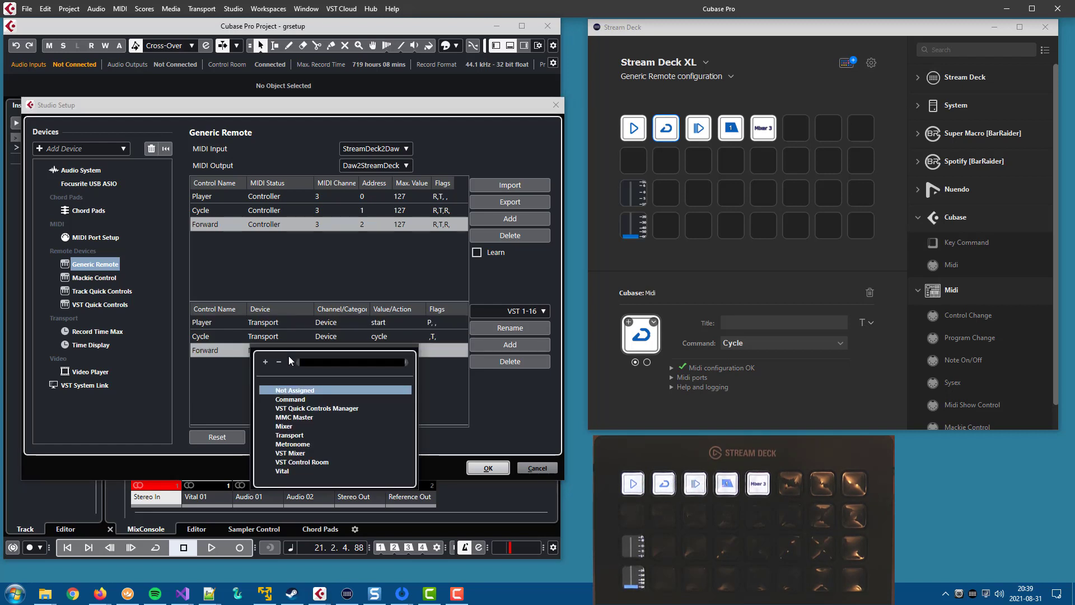
pyautogui.click(292, 436)
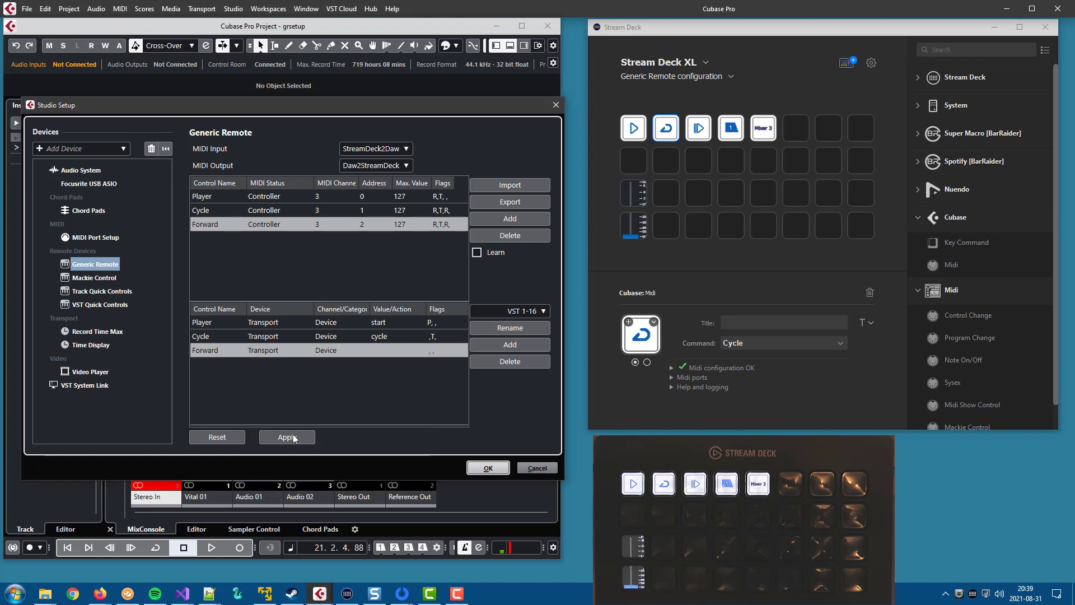
pyautogui.click(385, 355)
pyautogui.click(414, 407)
pyautogui.click(431, 353)
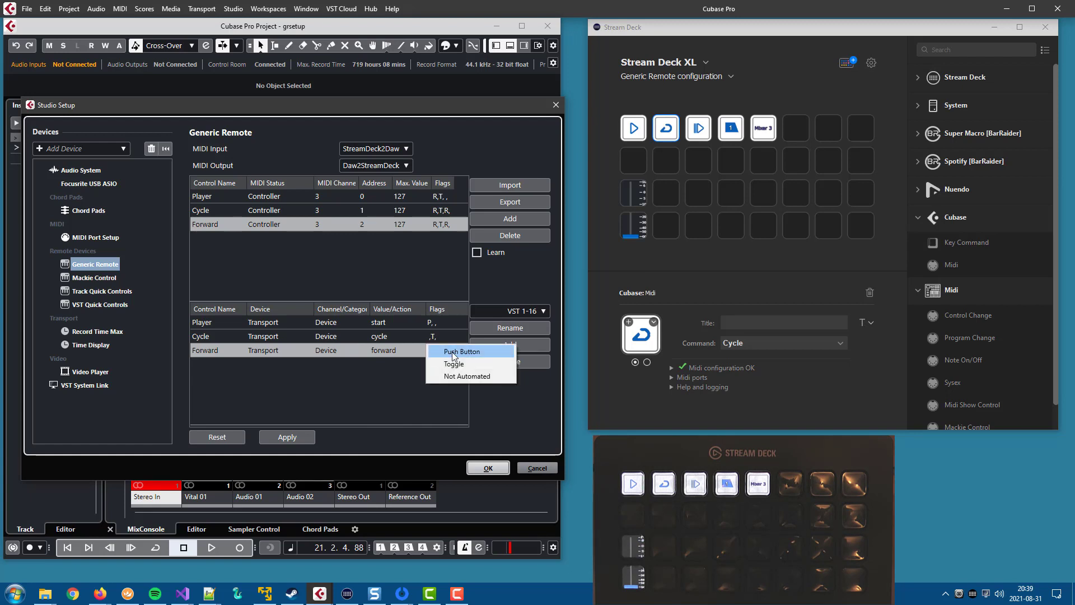
pyautogui.click(453, 351)
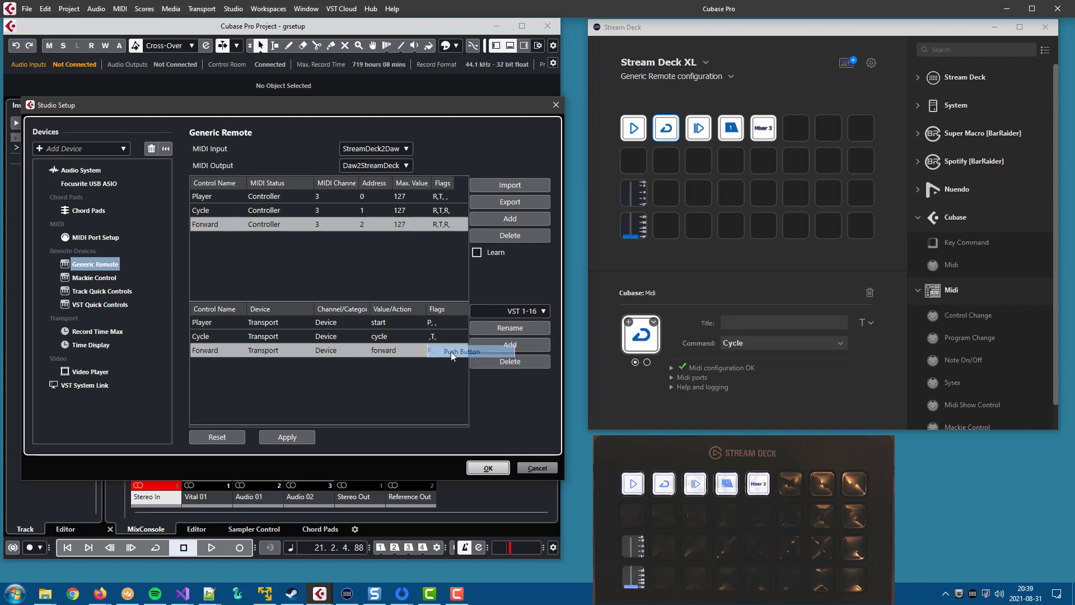
# Enable the Toggle flag for the Forward mapping and accept the Studio Setup changes
pyautogui.click(440, 349)
pyautogui.click(448, 364)
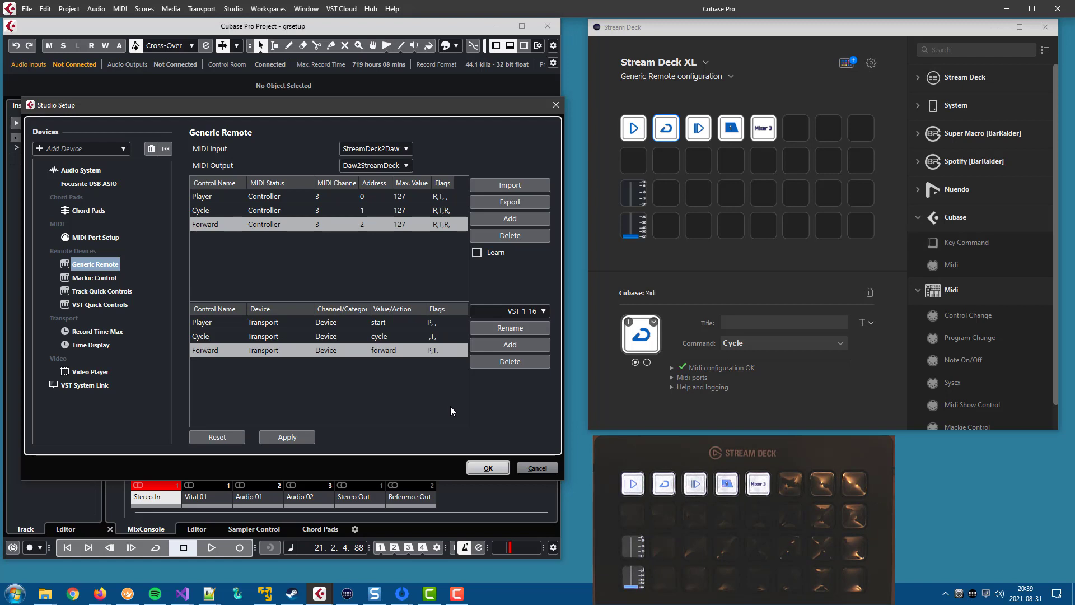
pyautogui.click(488, 468)
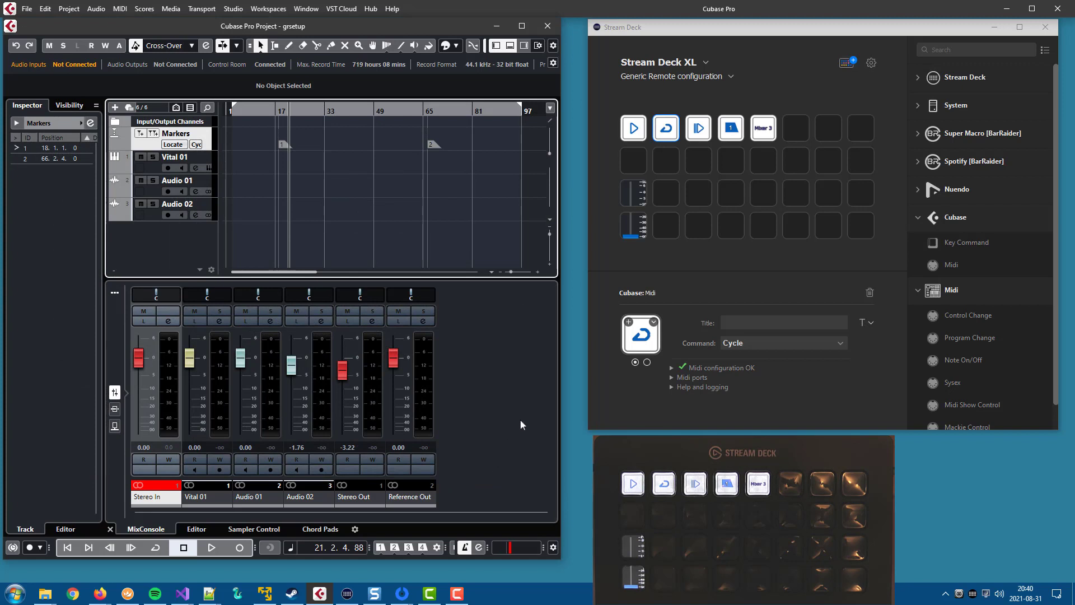
# Switch to the Stream Deck app and assign the Forward command to the forward key
pyautogui.click(703, 133)
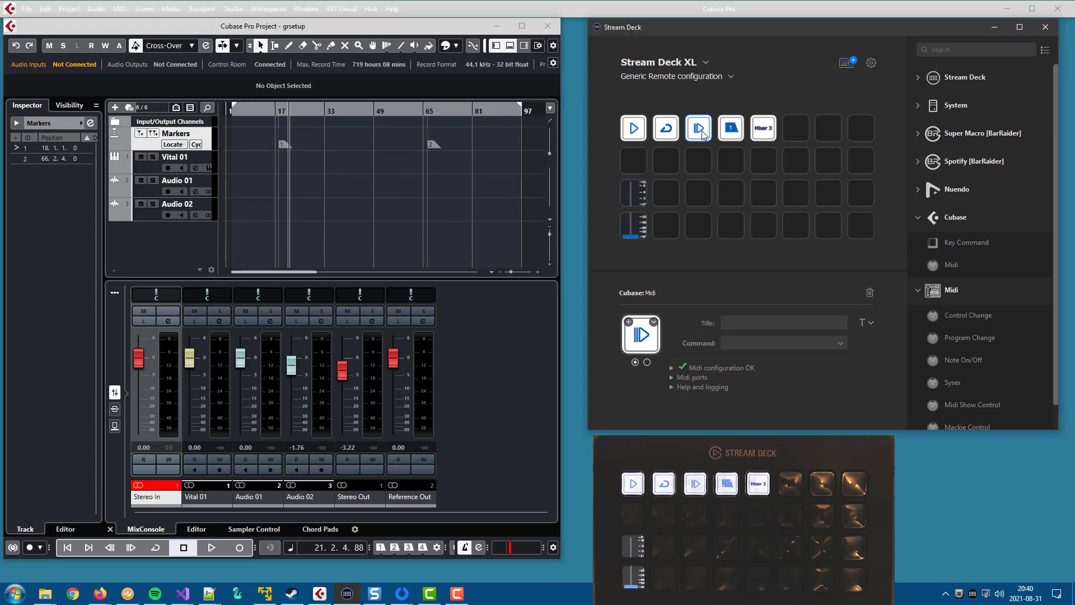
pyautogui.click(743, 344)
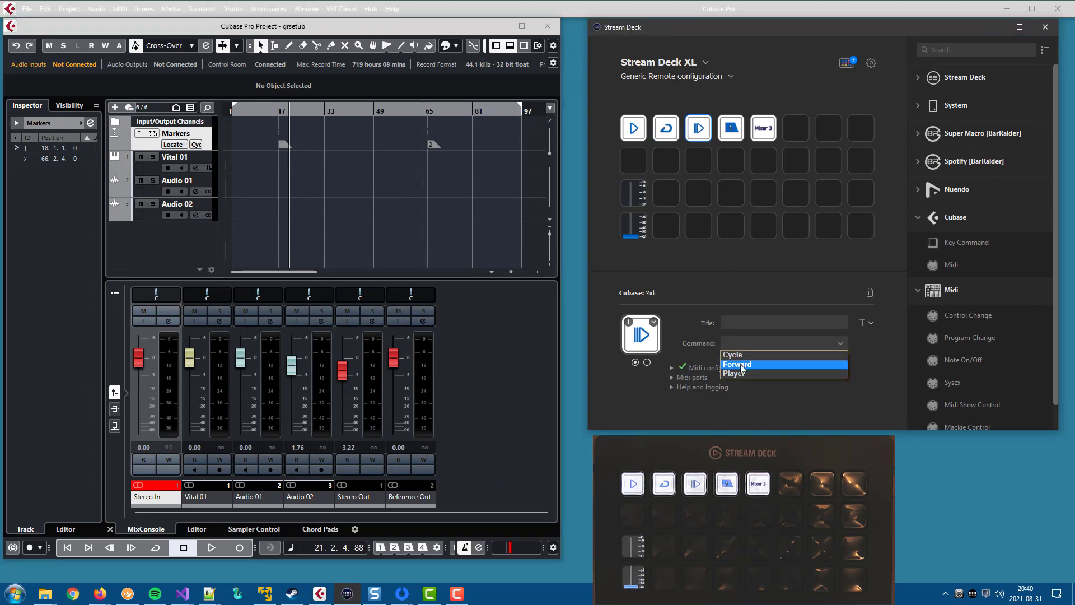
pyautogui.click(741, 366)
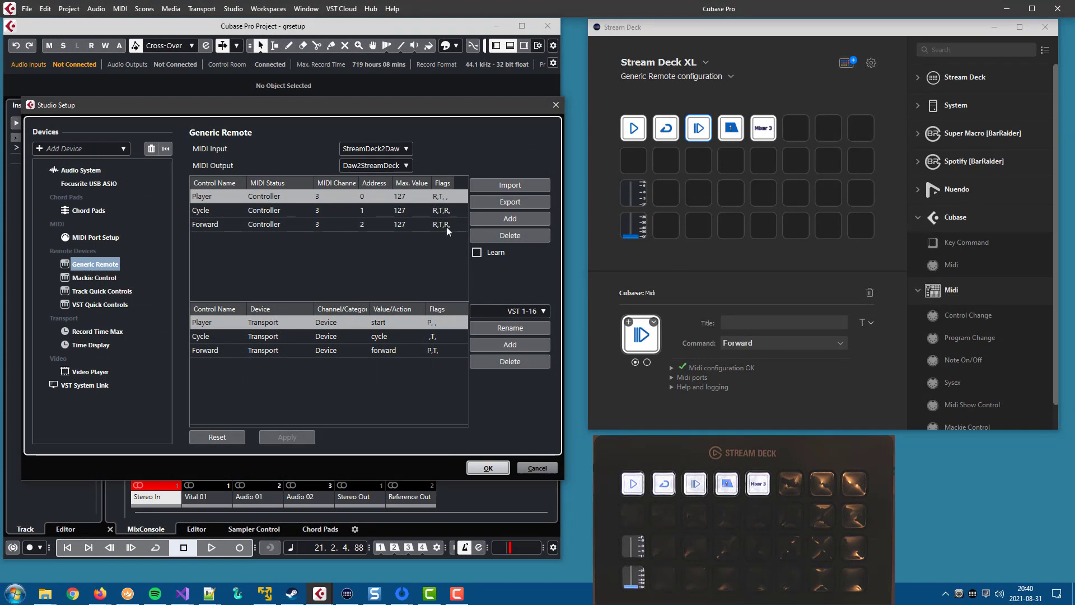
# In Cubase's Generic Remote setup, disable the Relative flag for the Forward control and accept the changes
pyautogui.click(444, 225)
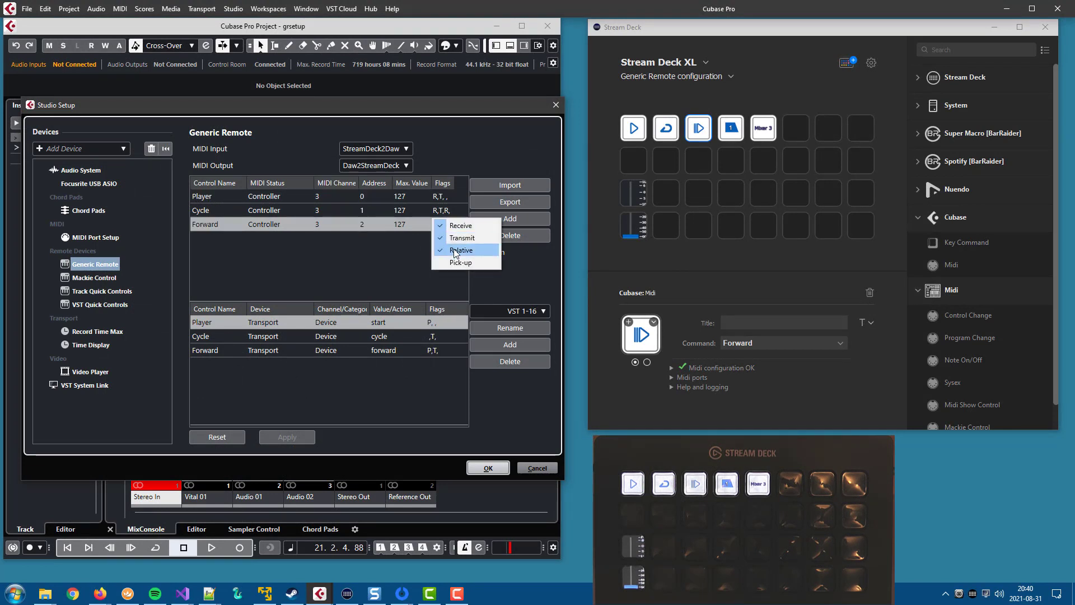
pyautogui.click(456, 250)
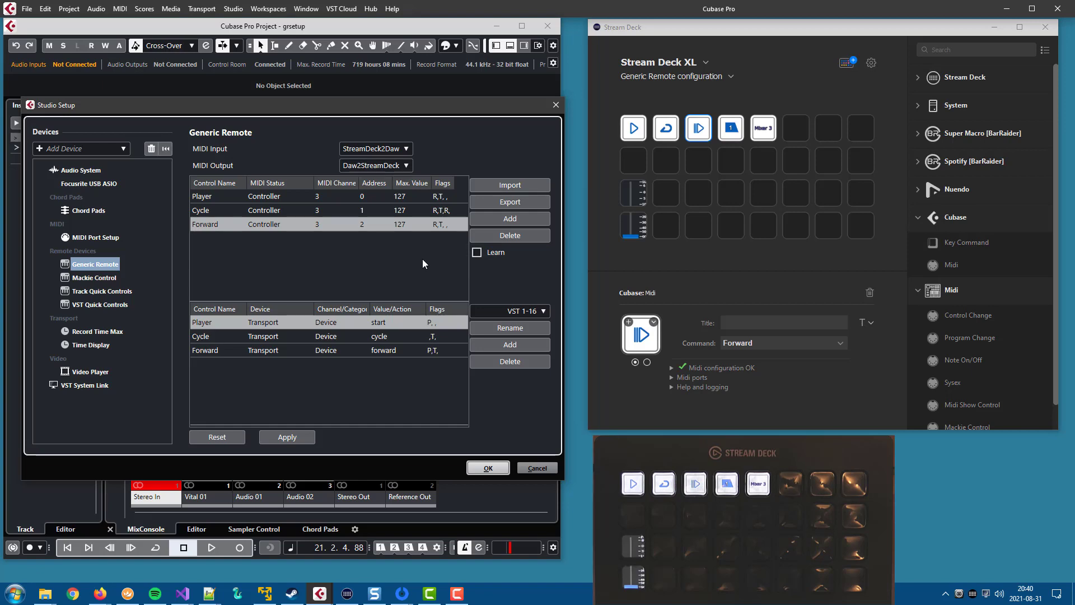
pyautogui.click(474, 468)
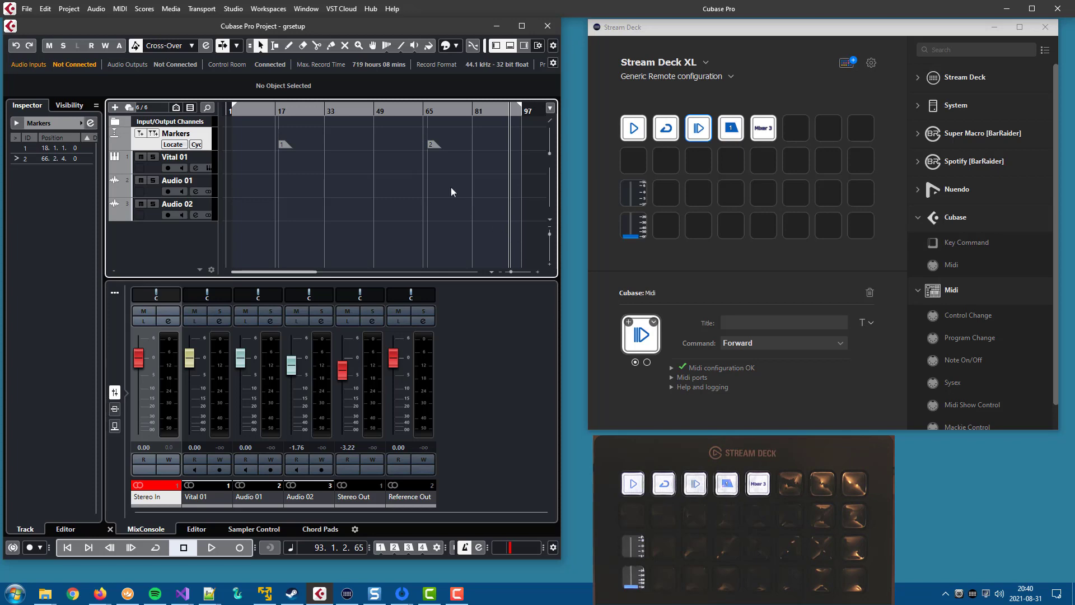
# Reopen Studio Setup and add a Generic Remote control named Go to Marker 1 with address 3
pyautogui.click(233, 9)
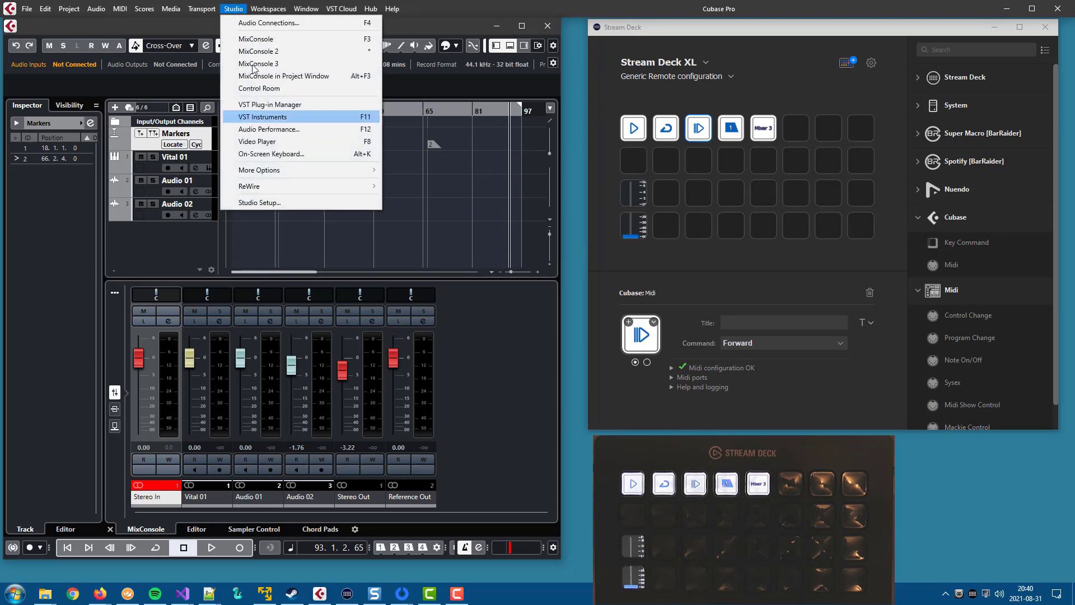
pyautogui.click(288, 203)
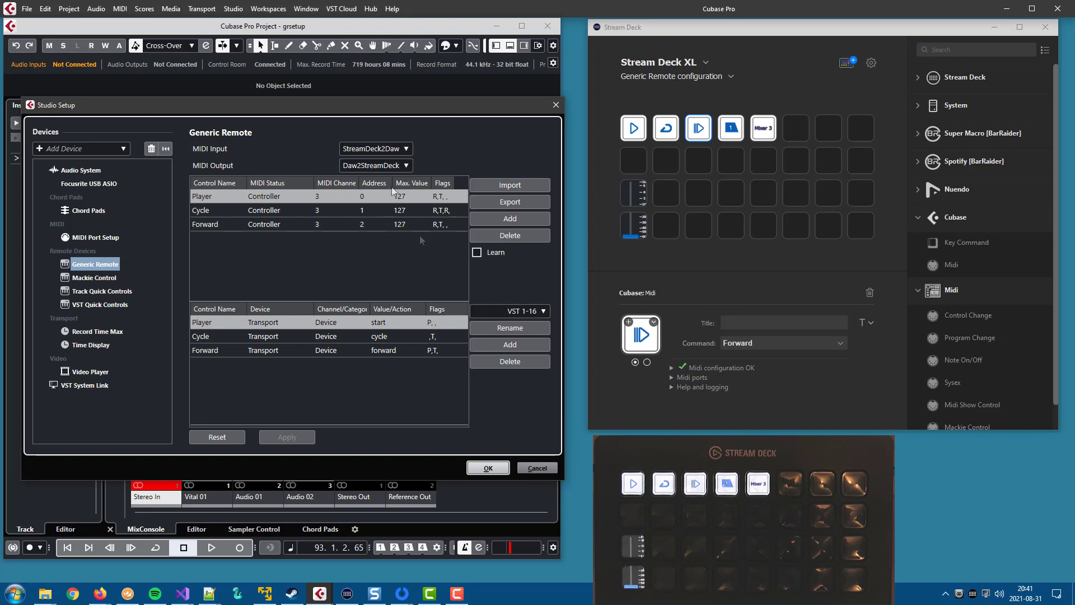
pyautogui.click(498, 219)
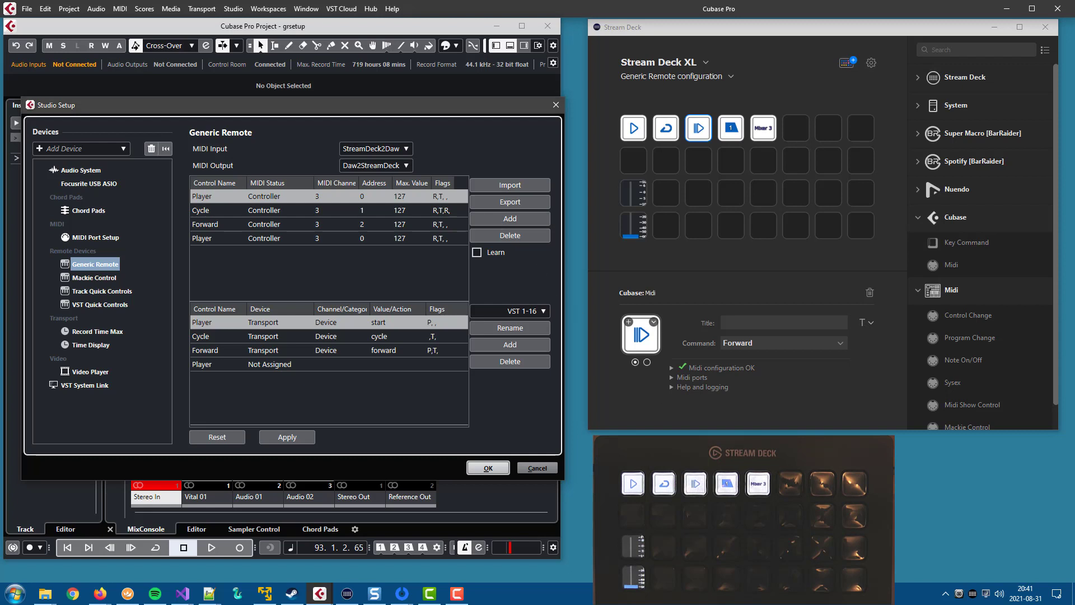
pyautogui.doubleClick(245, 238)
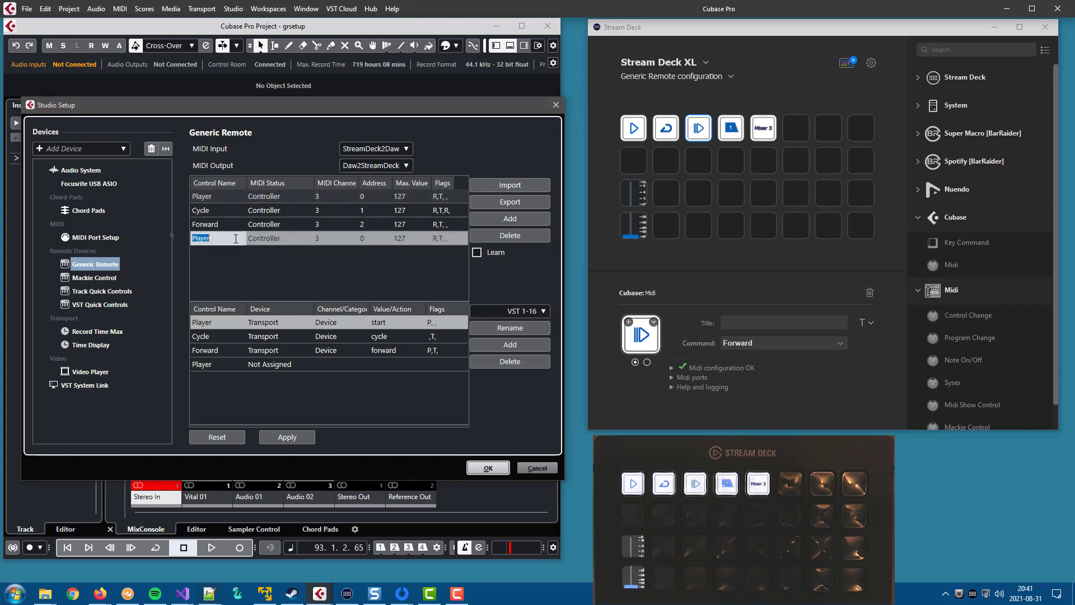
pyautogui.write('Go to Marker 1')
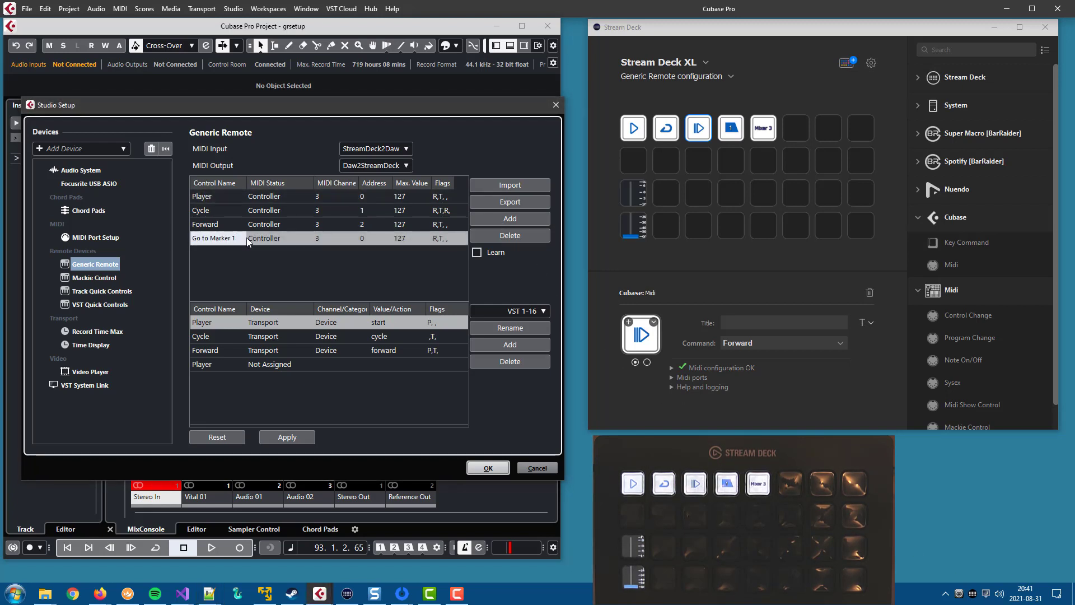
pyautogui.click(365, 238)
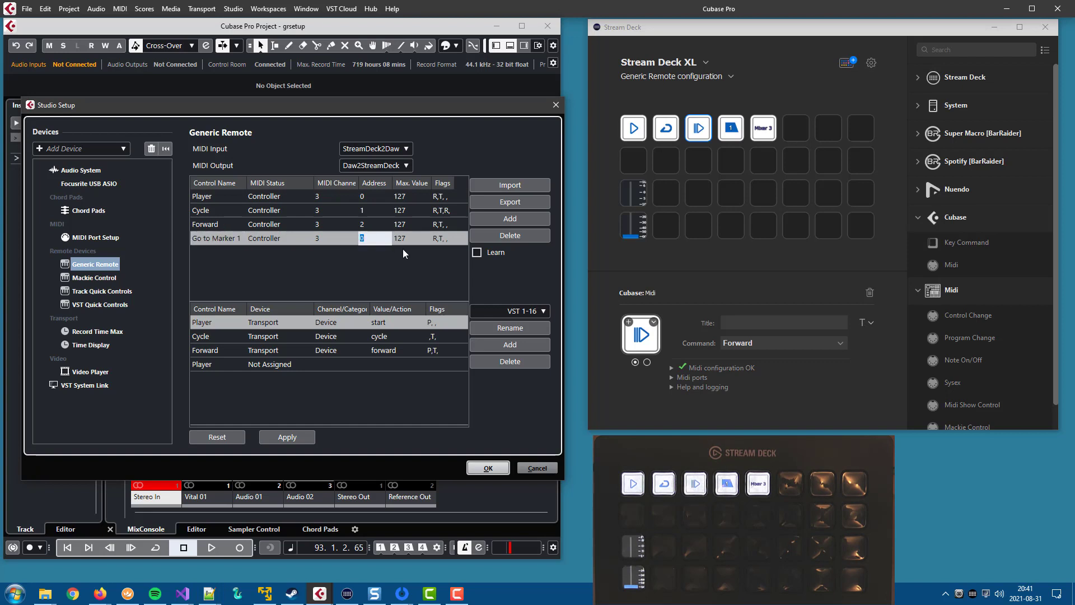
pyautogui.write('3')
pyautogui.click(392, 266)
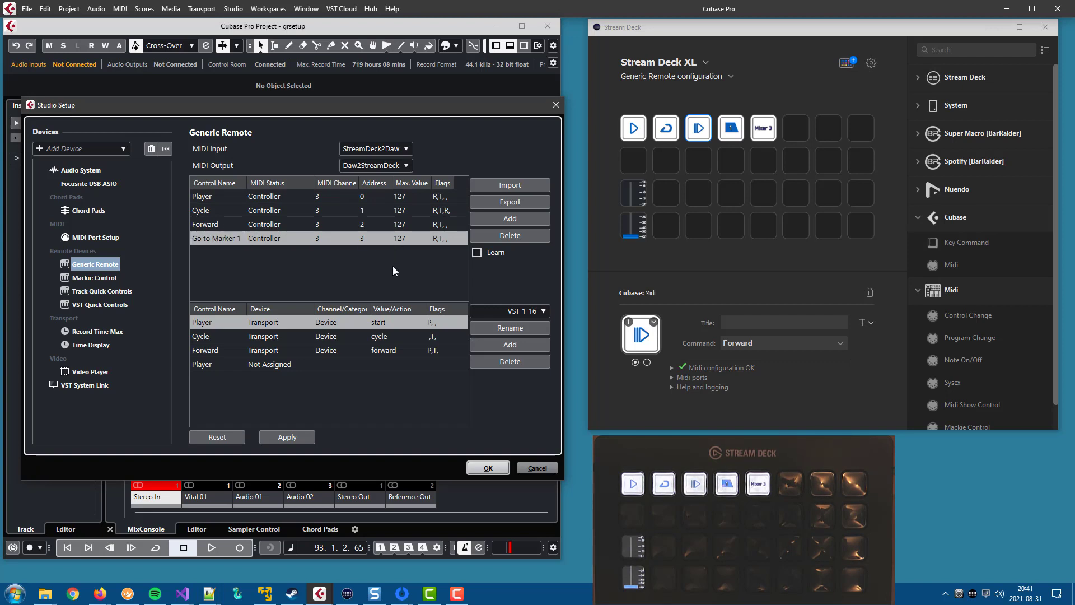
# Map the Go to Marker 1 control to the Transport device's markerButton1 action with the Push Button flag and accept the setup
pyautogui.click(257, 364)
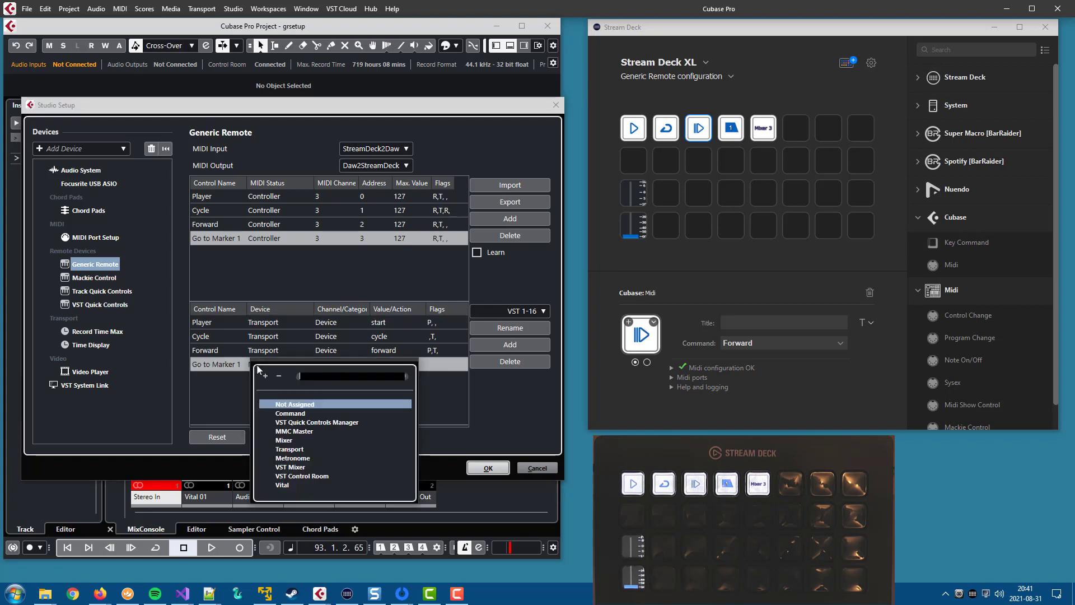
pyautogui.click(295, 449)
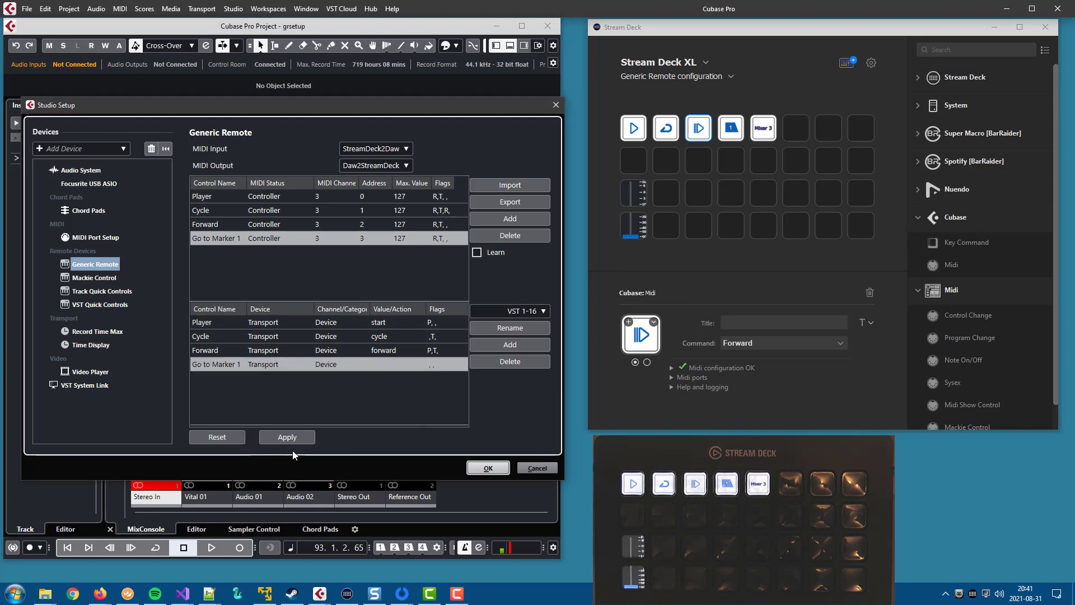
pyautogui.click(391, 362)
pyautogui.scroll(-10, 455, 440)
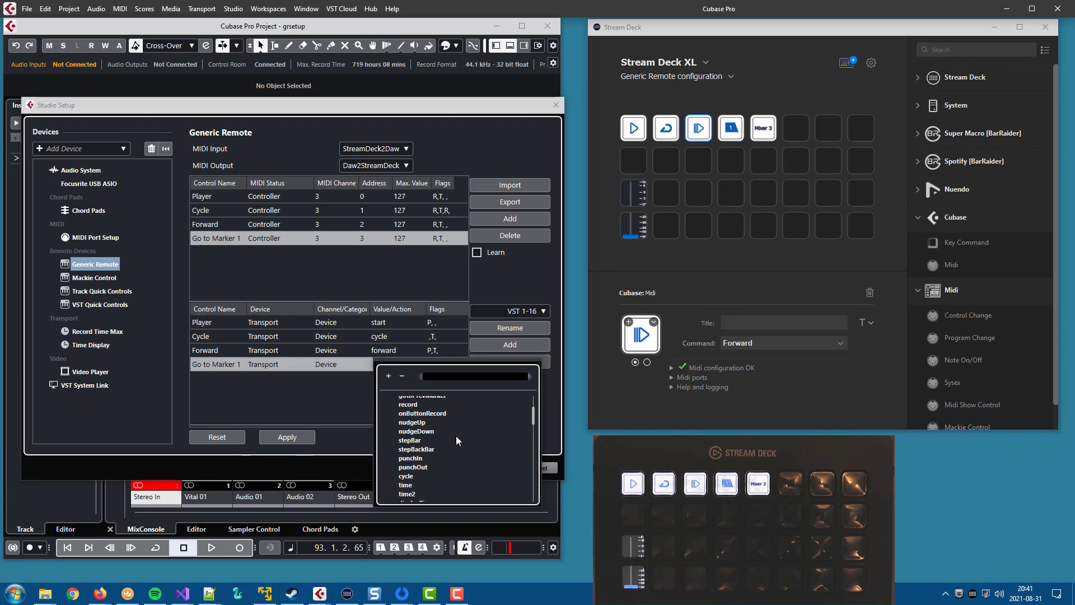
pyautogui.scroll(-4, 455, 440)
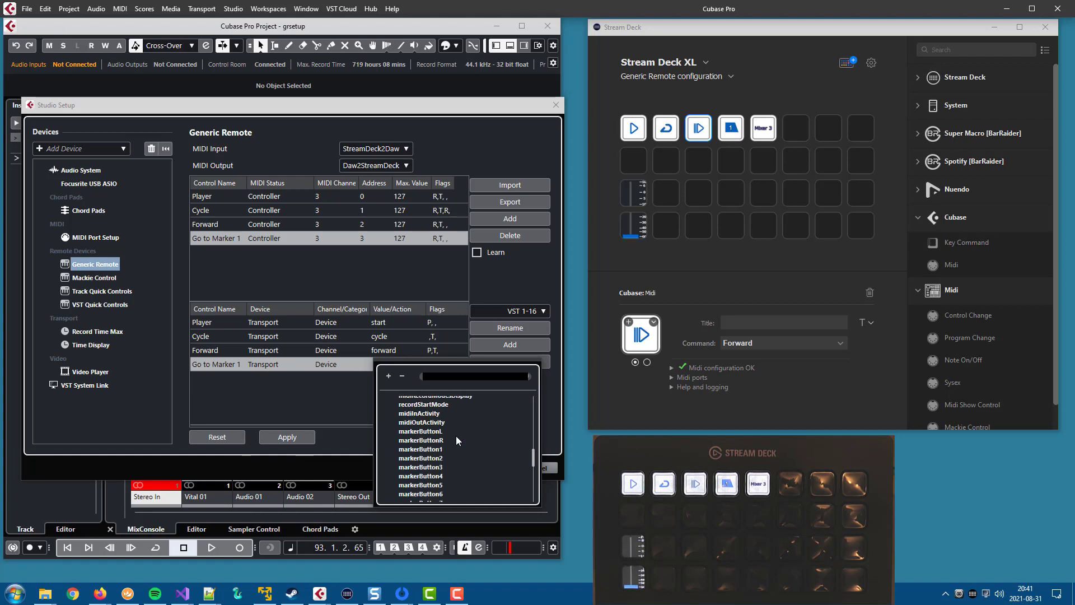
pyautogui.click(433, 449)
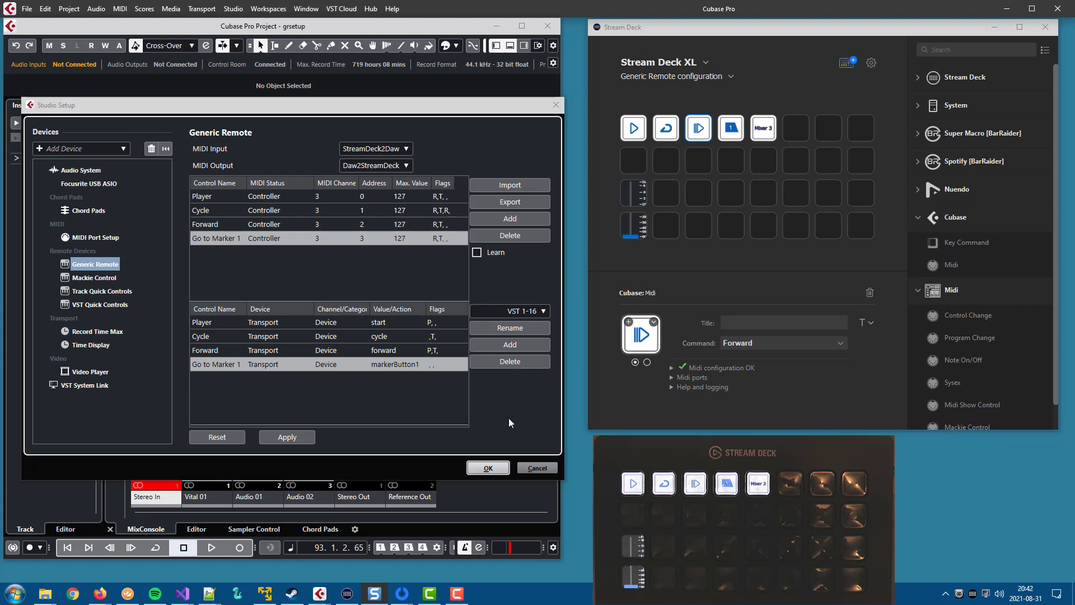
pyautogui.click(435, 364)
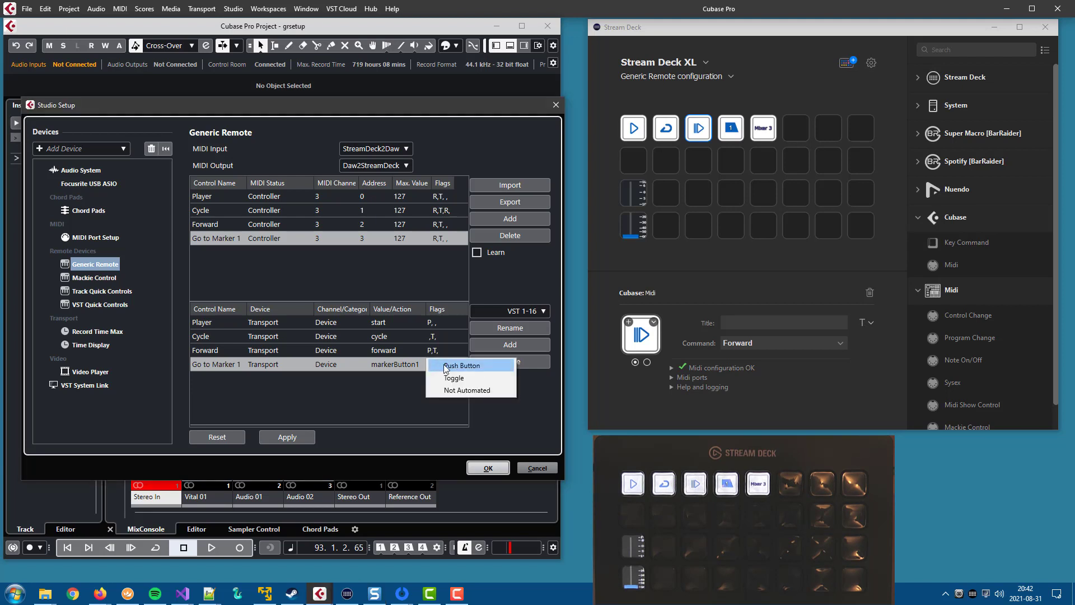
pyautogui.click(446, 366)
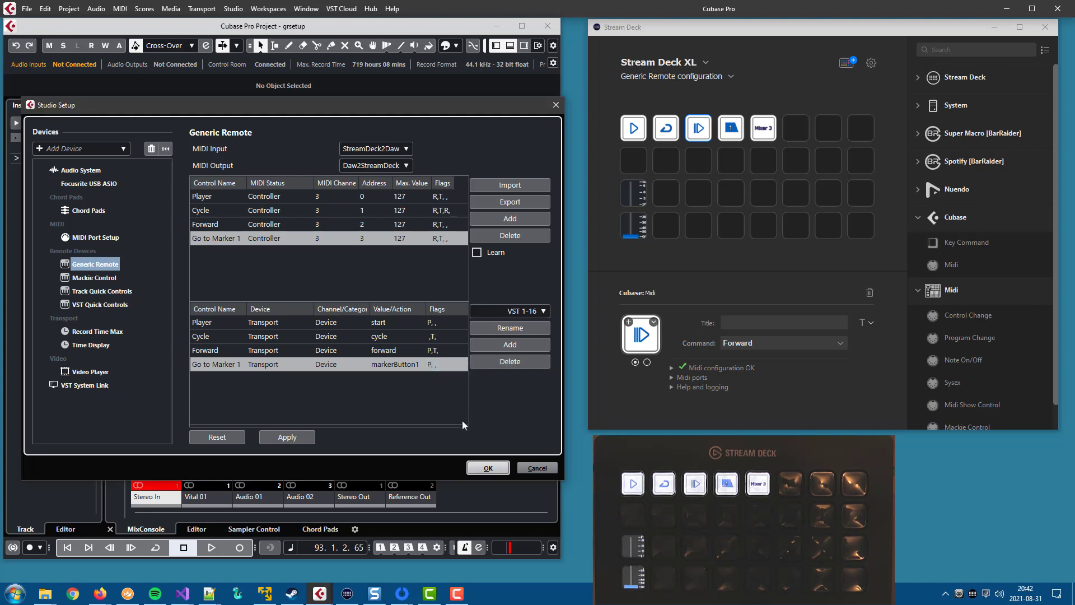
pyautogui.click(478, 469)
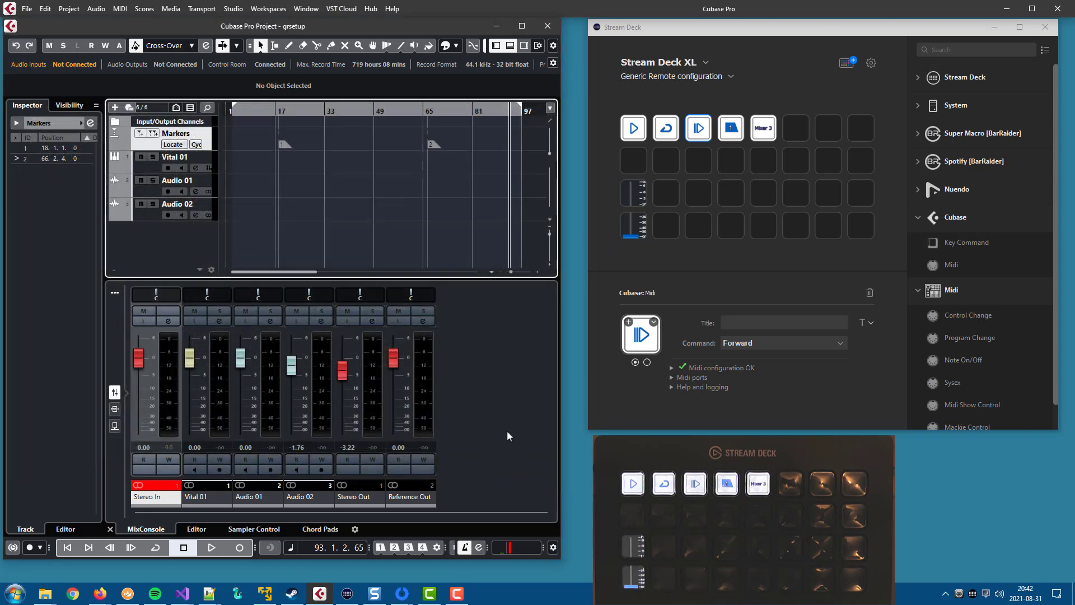
# Assign the Go to Marker 1 command to the marker key in the Stream Deck app, and jump to marker 2 in Cubase
pyautogui.click(731, 134)
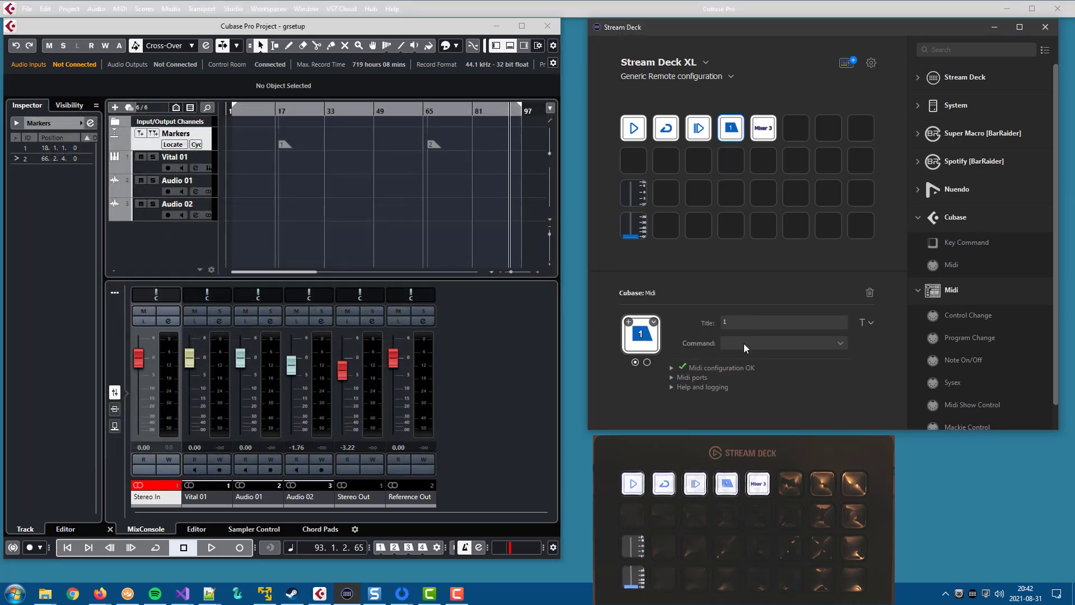
pyautogui.click(744, 344)
pyautogui.click(746, 373)
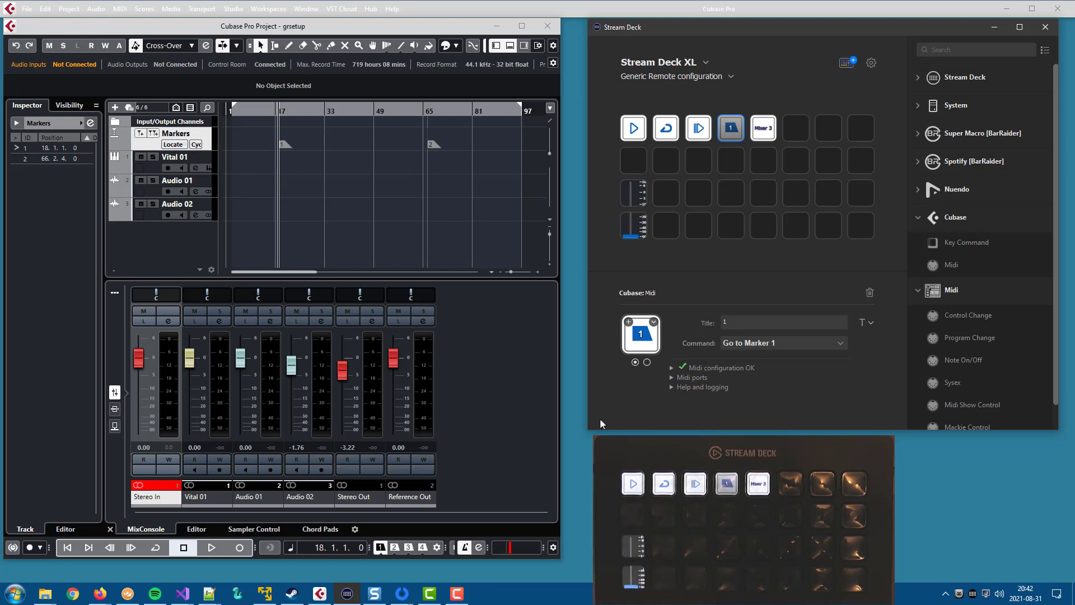
pyautogui.click(394, 550)
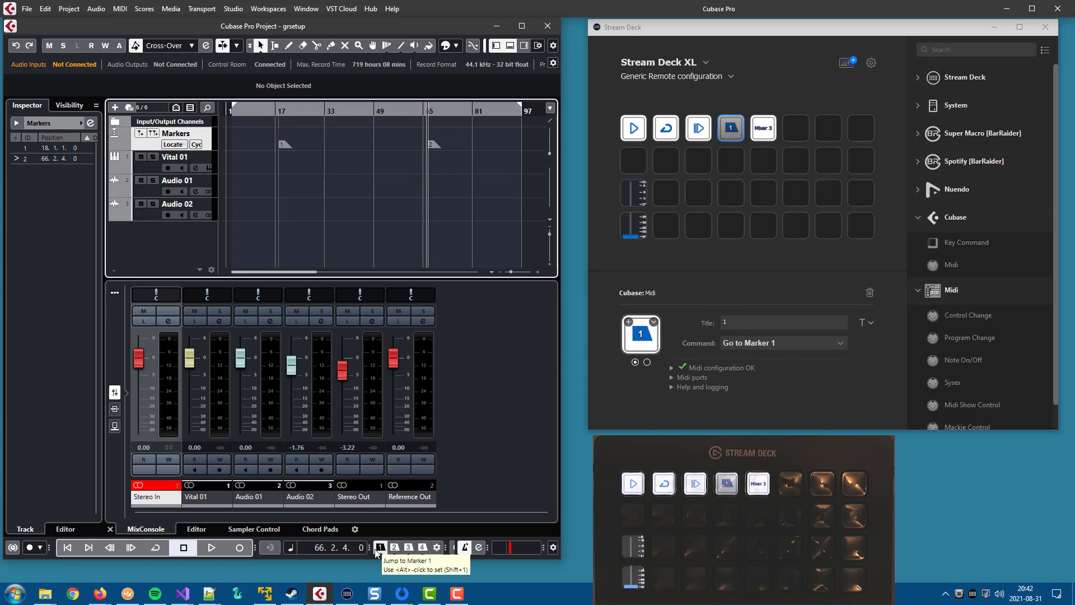
# Enable the Toggle flag for the Go to Marker 1 mapping in Studio Setup, and test it by jumping to marker 2 and back to marker 1
pyautogui.click(234, 9)
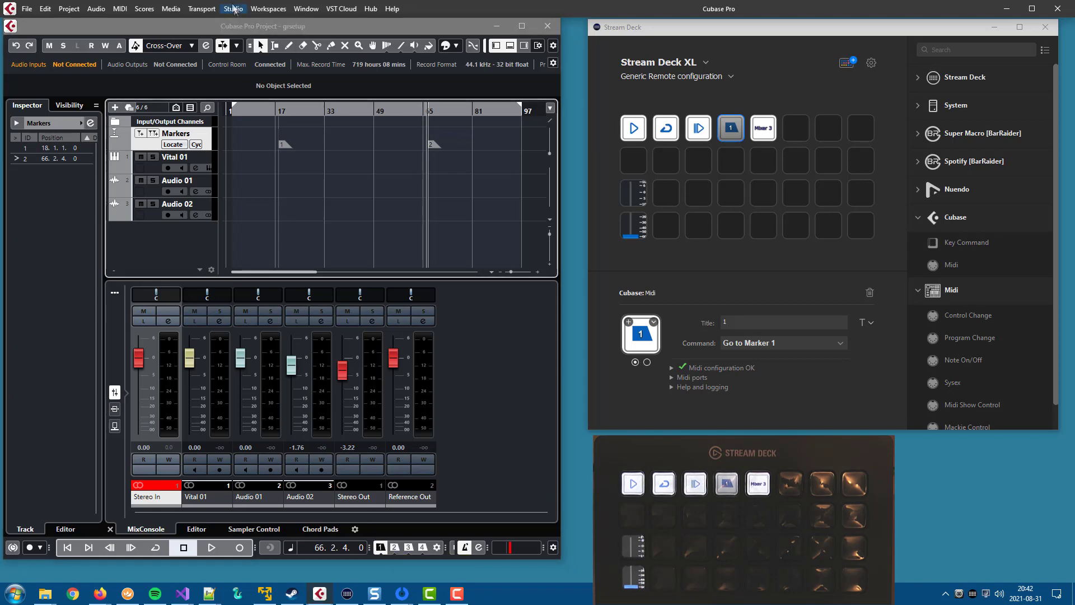
pyautogui.click(266, 203)
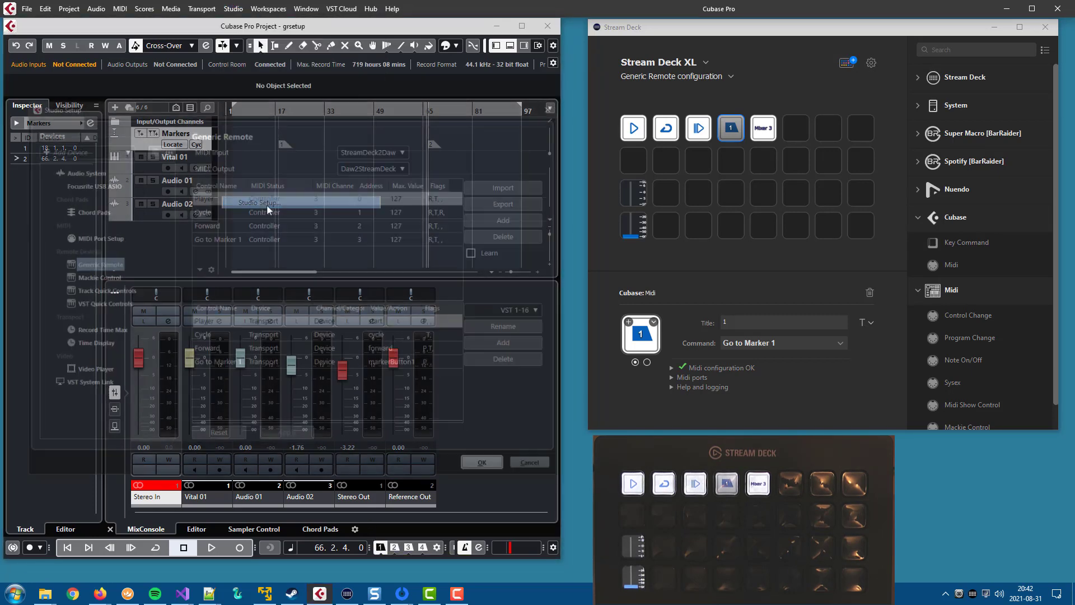
pyautogui.click(435, 364)
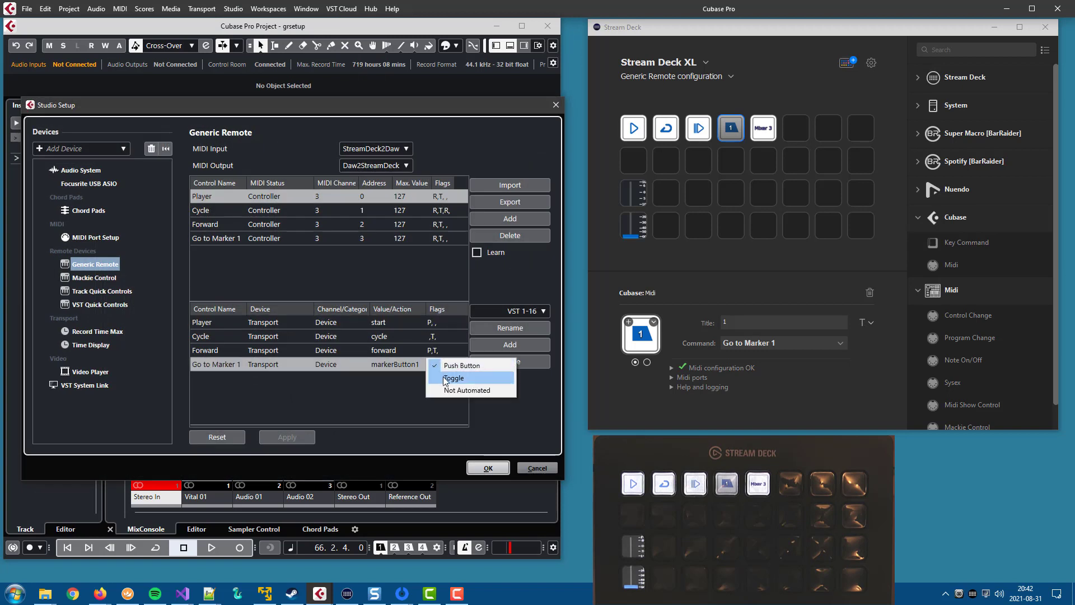
pyautogui.click(445, 379)
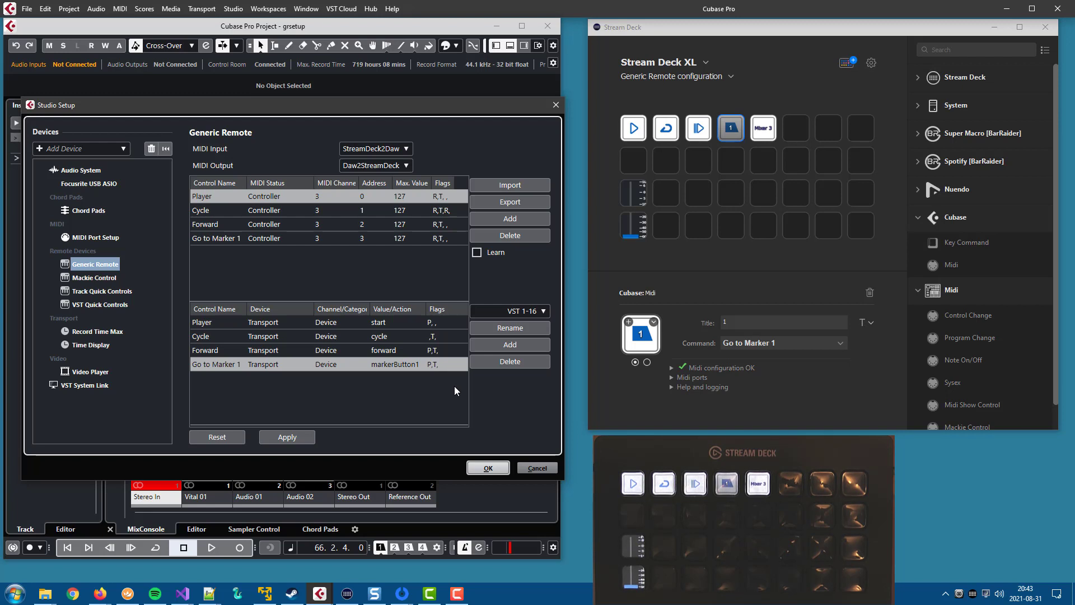
pyautogui.click(489, 468)
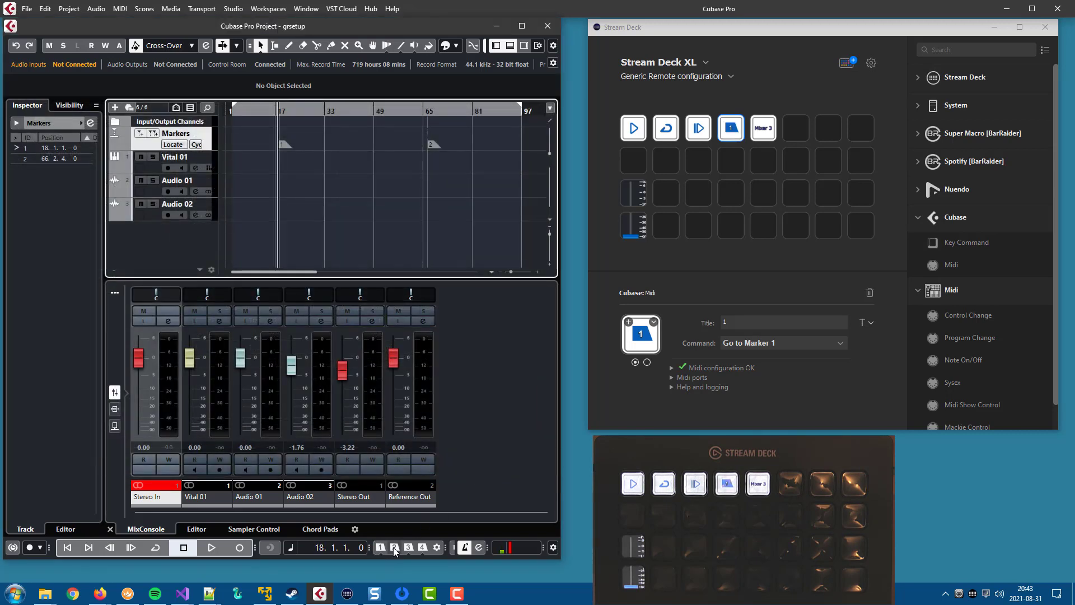
pyautogui.click(394, 547)
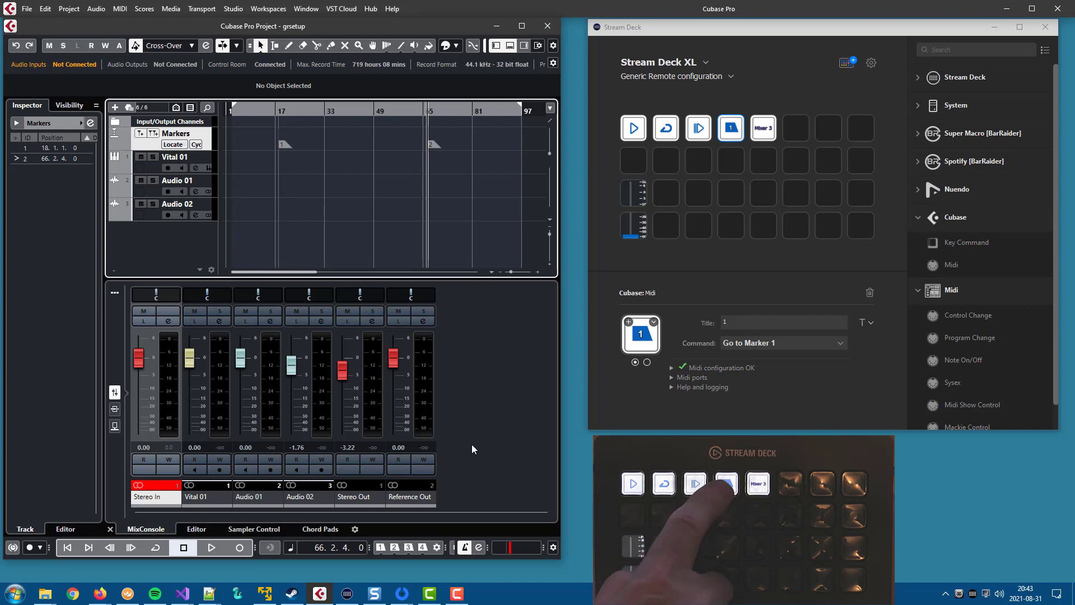
pyautogui.hotkey('shift', '1')
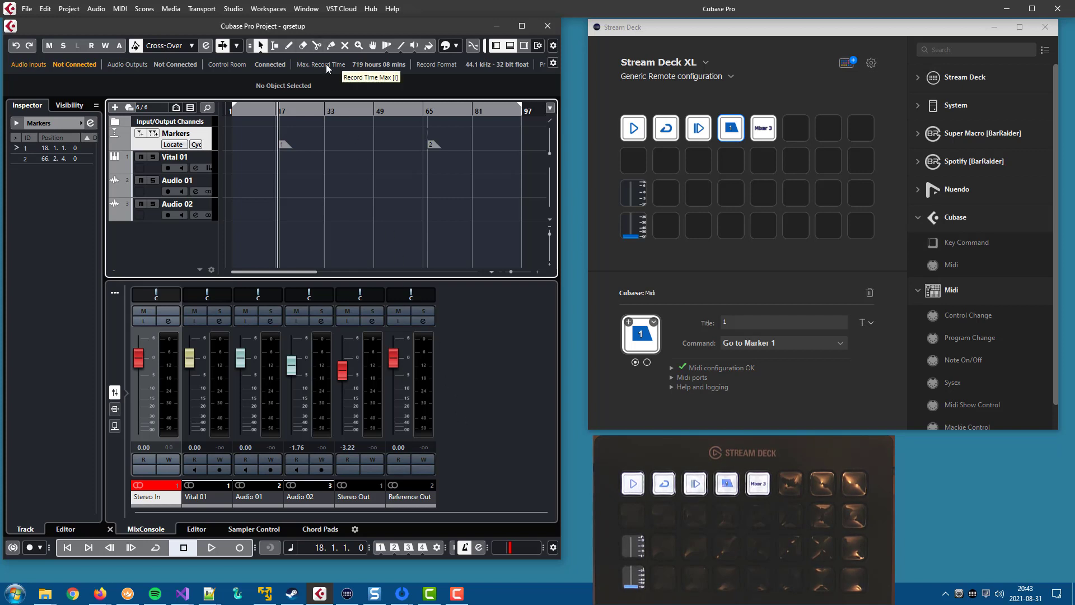
# Reopen Studio Setup and add a Generic Remote control named Mixer 3
pyautogui.hotkey('alt', 's')
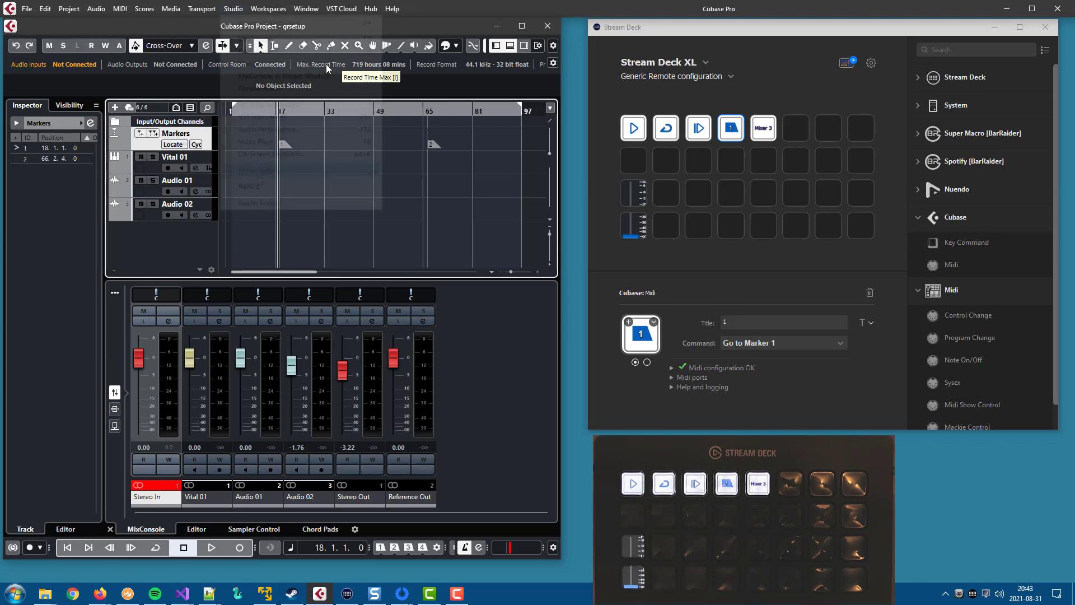
pyautogui.click(263, 201)
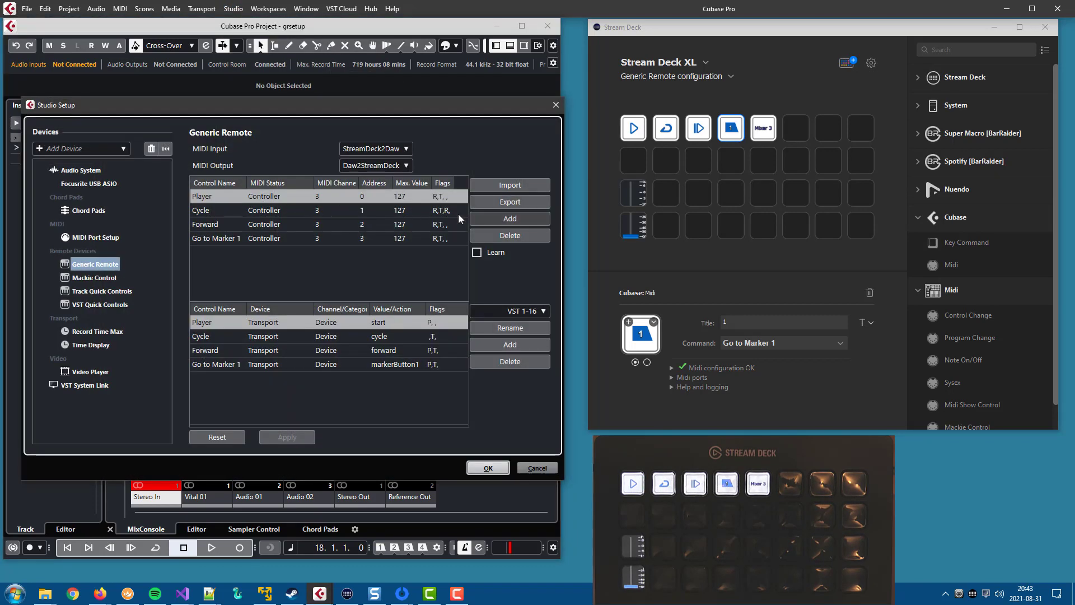
pyautogui.click(502, 217)
pyautogui.doubleClick(209, 252)
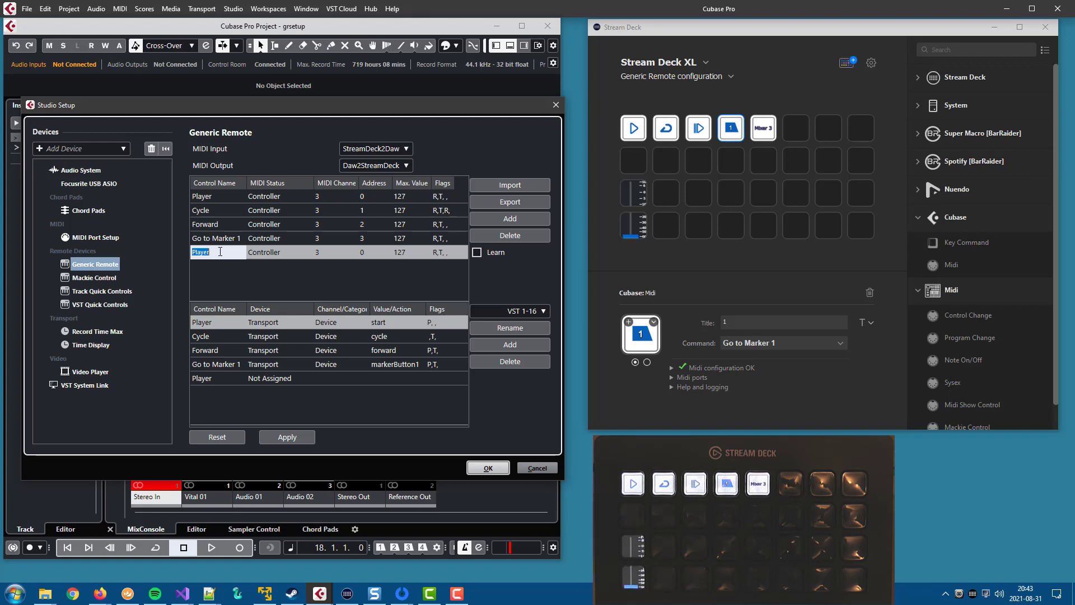
pyautogui.write('Mixer 4')
pyautogui.press('Return')
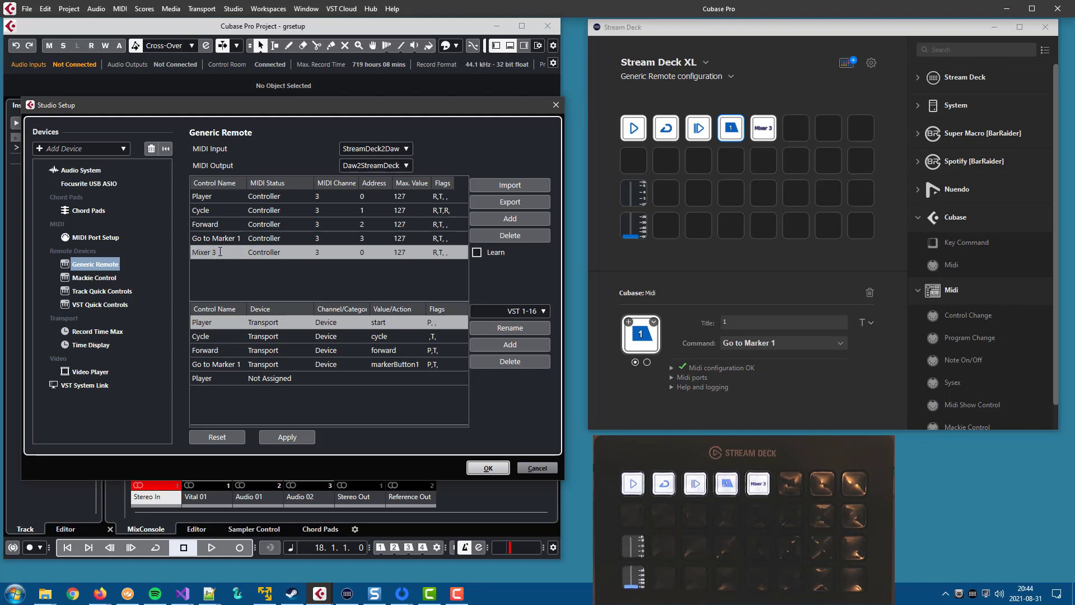
# Set the Mixer 3 control's address to 4 and accept the setup
pyautogui.click(354, 247)
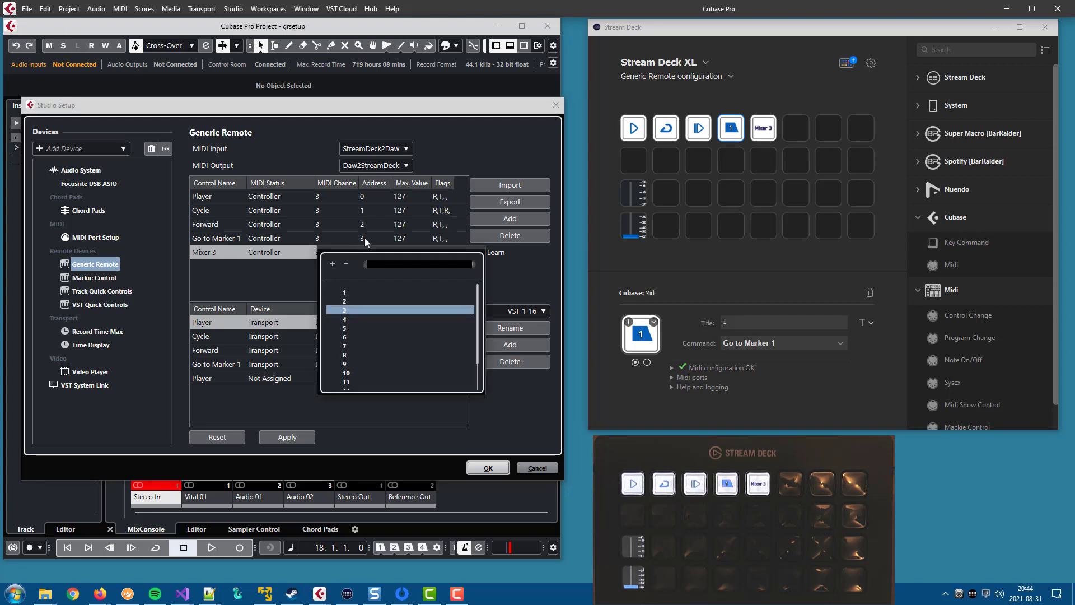
pyautogui.click(366, 252)
pyautogui.click(367, 252)
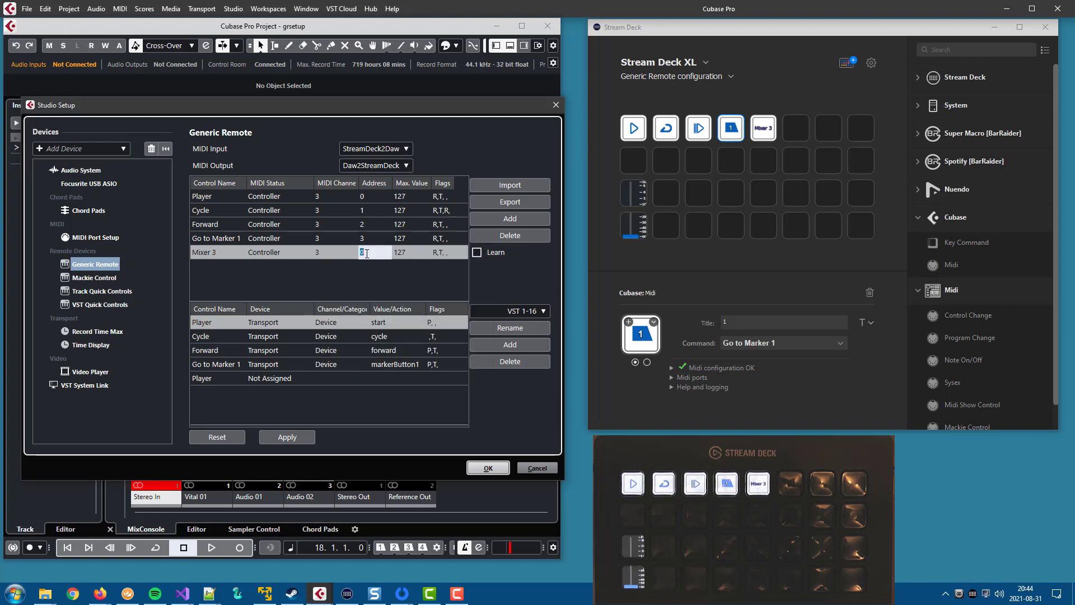
pyautogui.press('Return')
pyautogui.click(471, 466)
# Look up the MixConsole 3 command under Devices (Studio) in the Key Commands window, and close the window
pyautogui.click(45, 9)
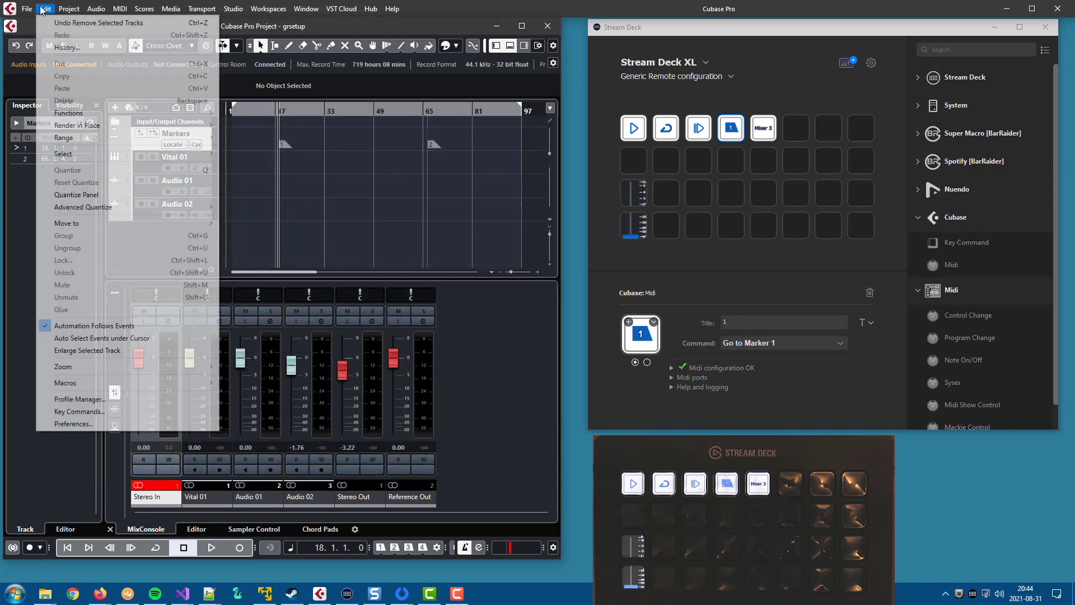
pyautogui.click(103, 410)
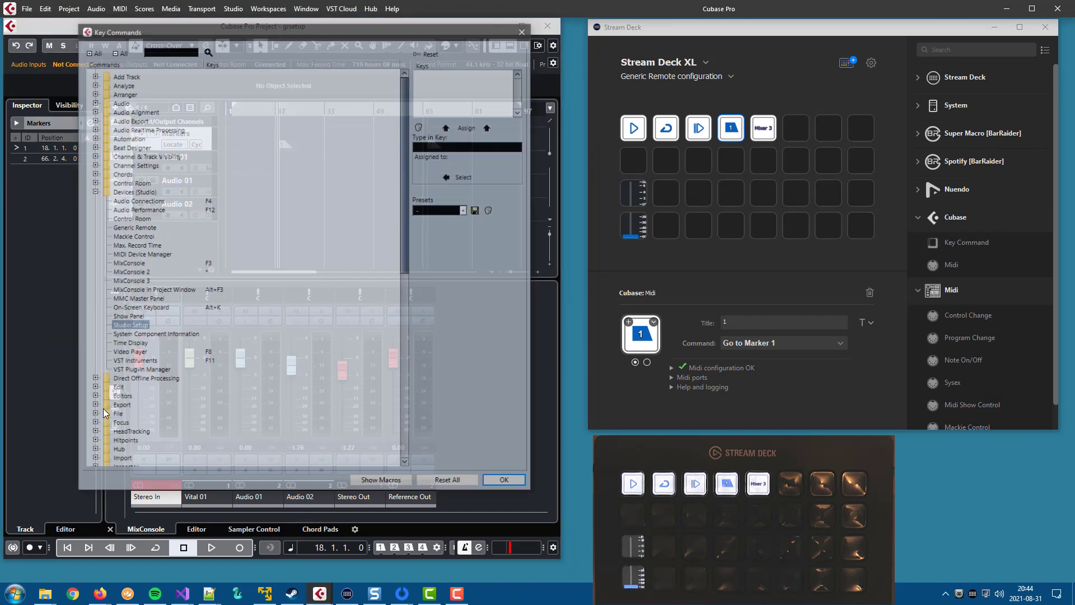
pyautogui.click(130, 282)
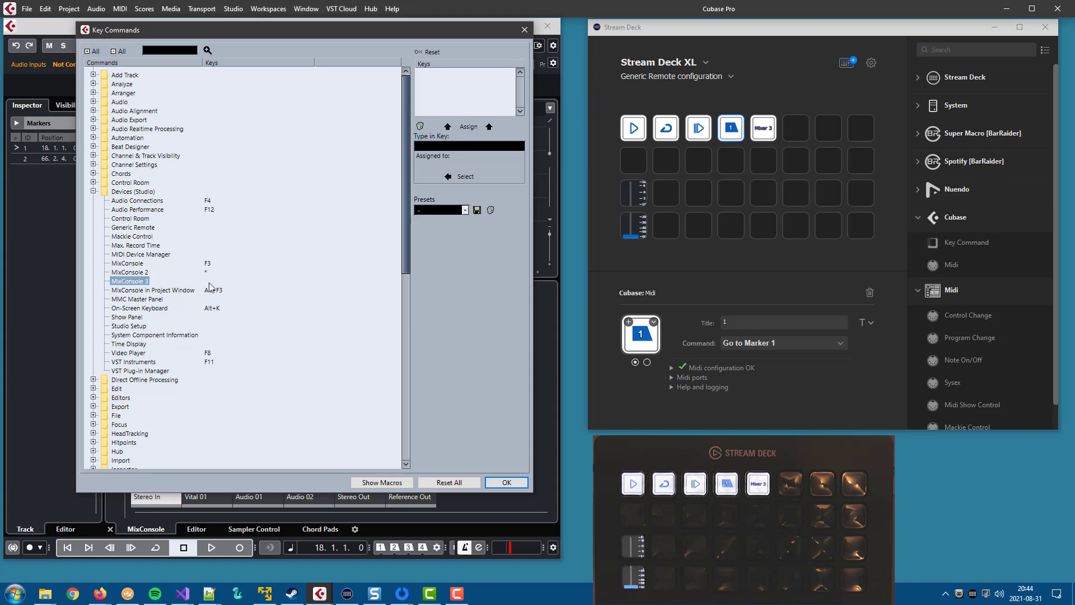
pyautogui.click(506, 483)
# Reopen Studio Setup, map the Mixer 3 control to the Command device's Devices category with the Mixer 3 action, and accept the setup
pyautogui.click(228, 9)
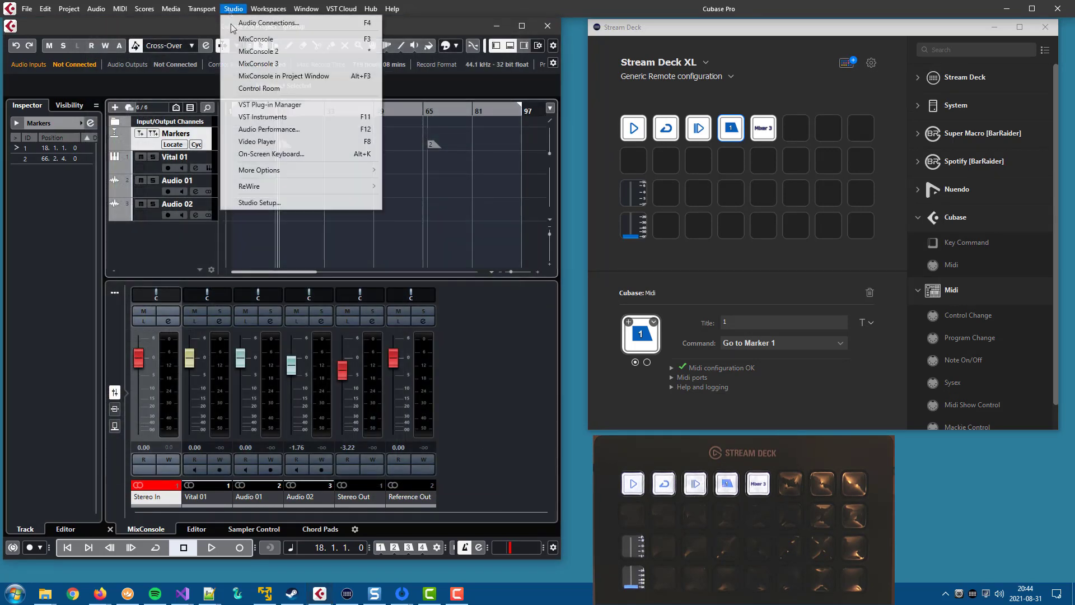
pyautogui.click(257, 202)
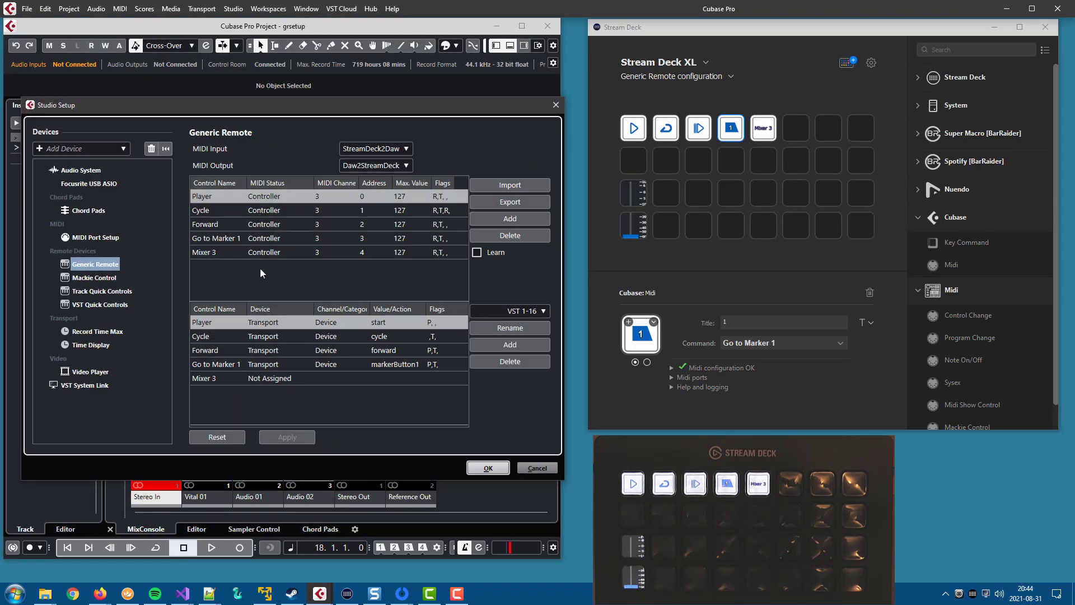
pyautogui.click(265, 378)
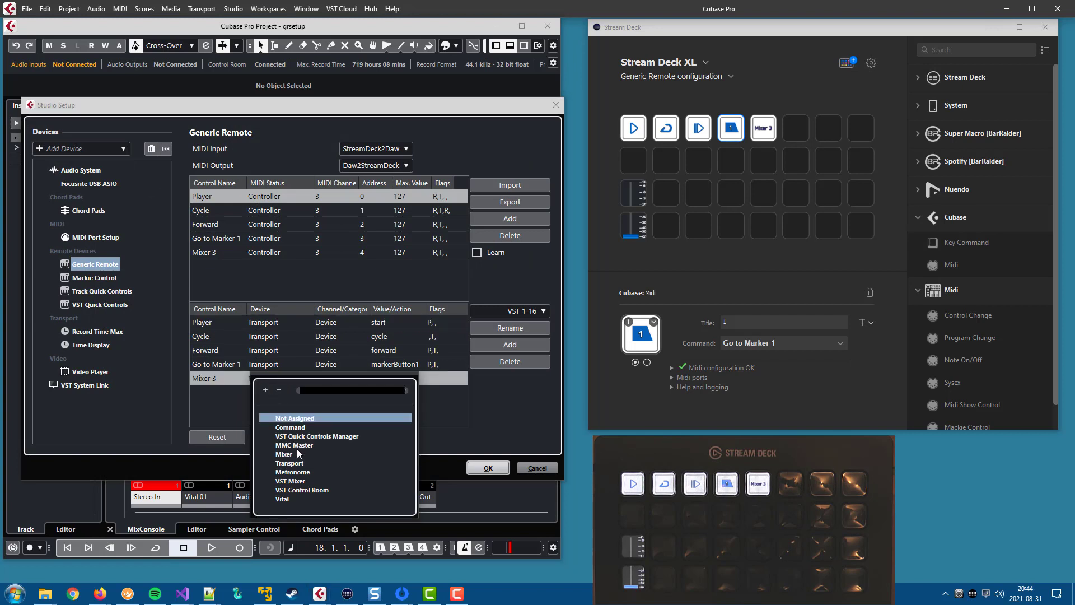
pyautogui.click(292, 428)
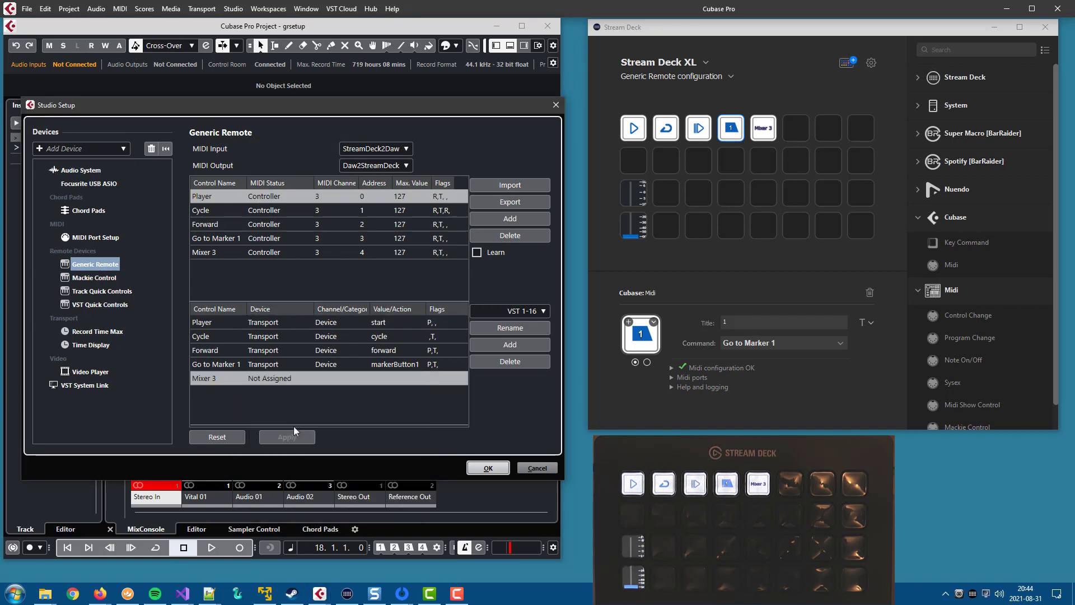
pyautogui.click(327, 378)
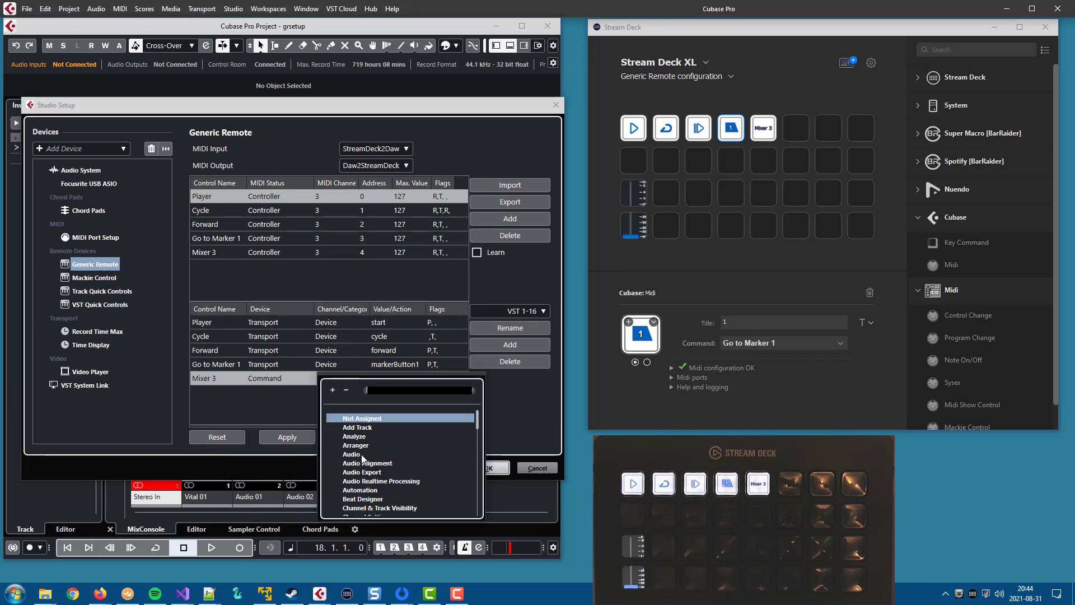
pyautogui.scroll(-3, 362, 458)
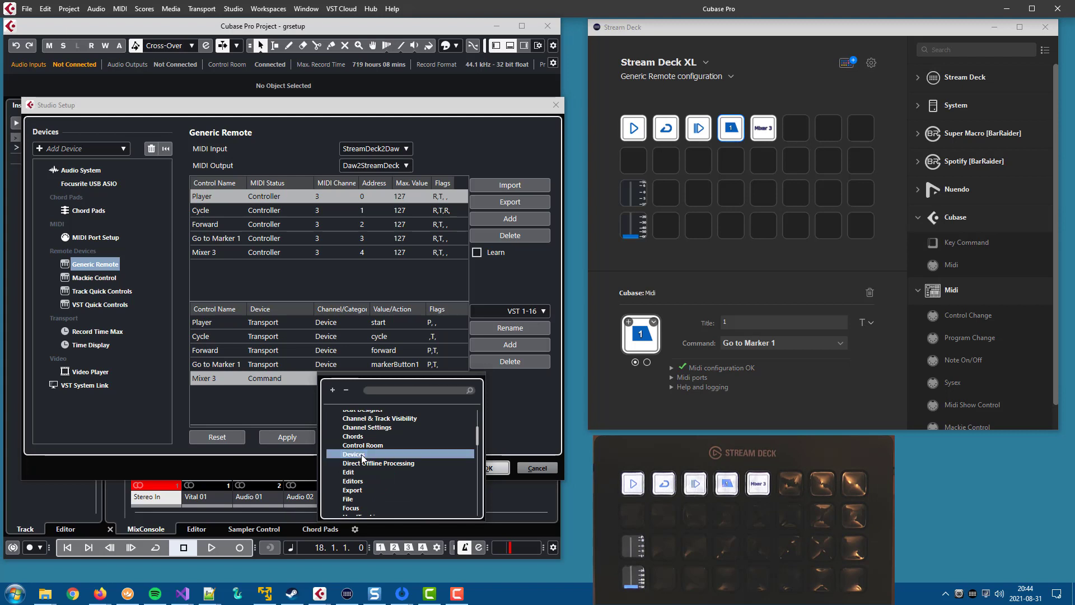
pyautogui.click(363, 454)
pyautogui.click(383, 386)
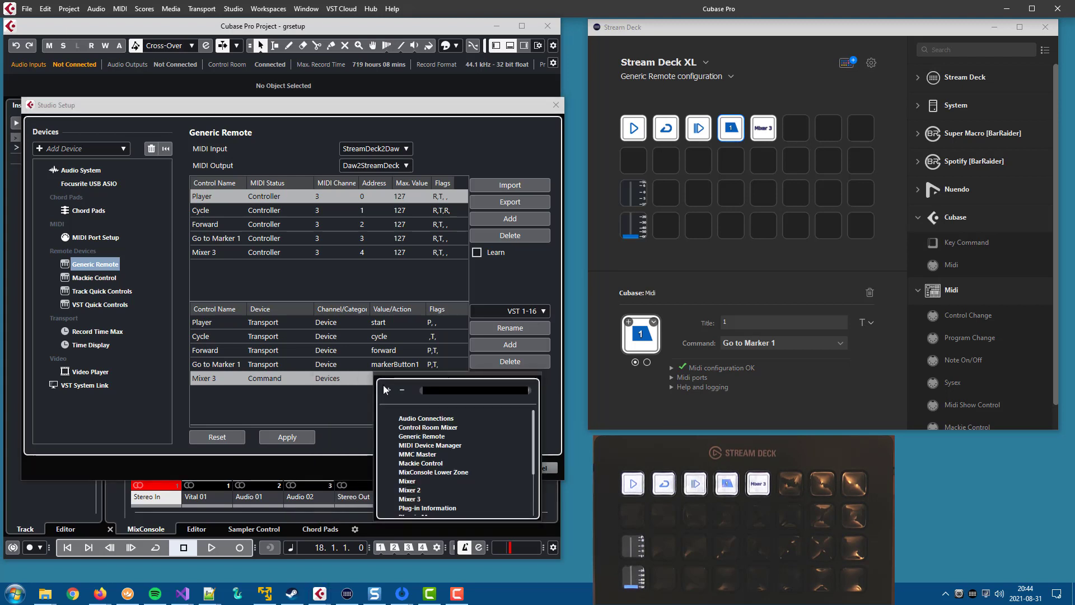
pyautogui.click(416, 499)
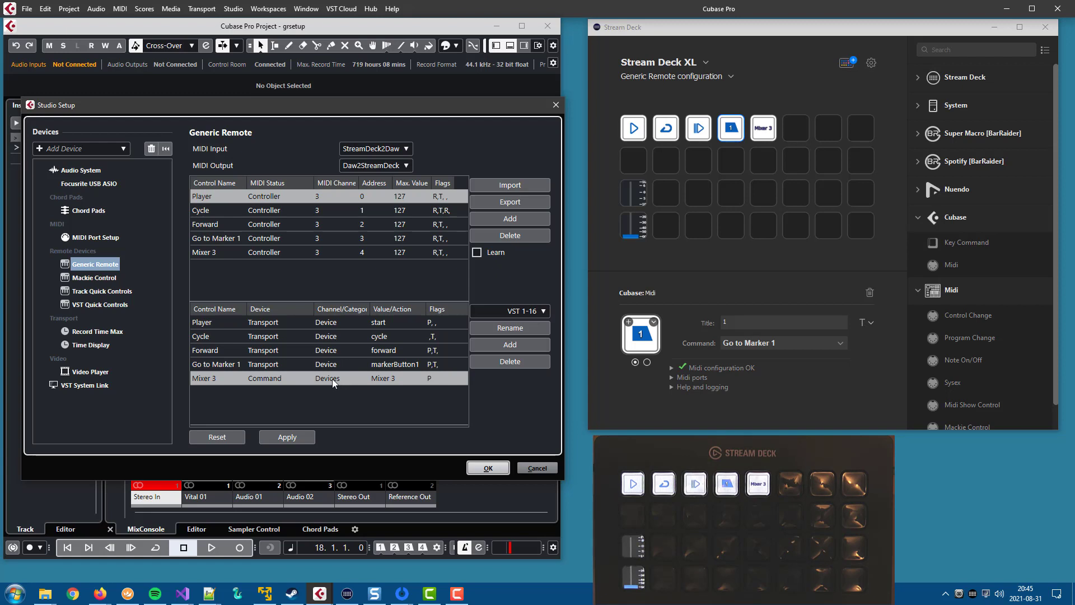
pyautogui.click(477, 468)
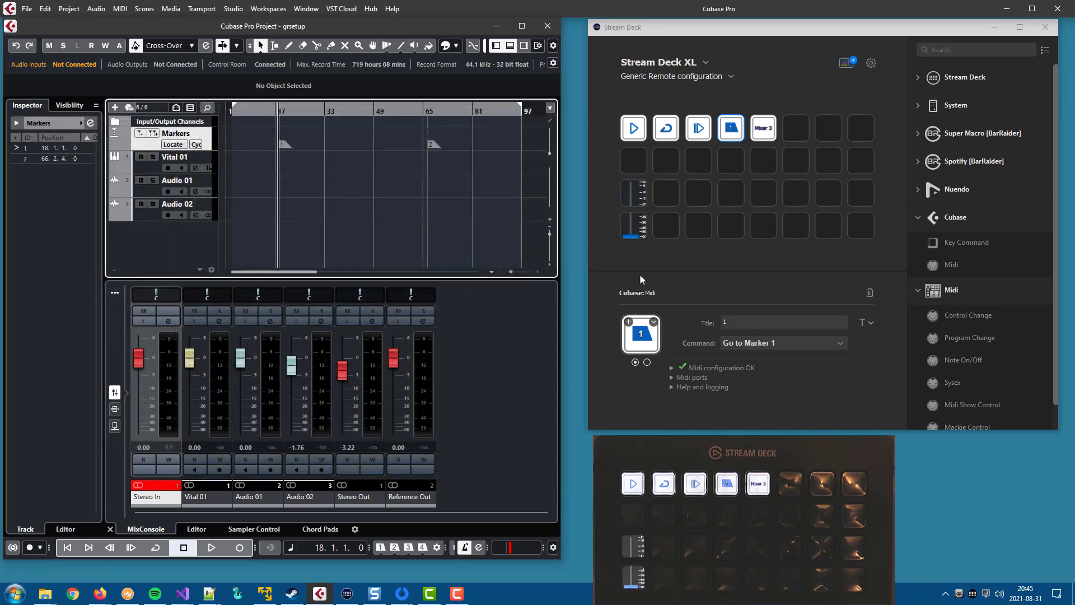
# Assign the Mixer 3 command to the Mixer 3 key in the Stream Deck app
pyautogui.click(767, 132)
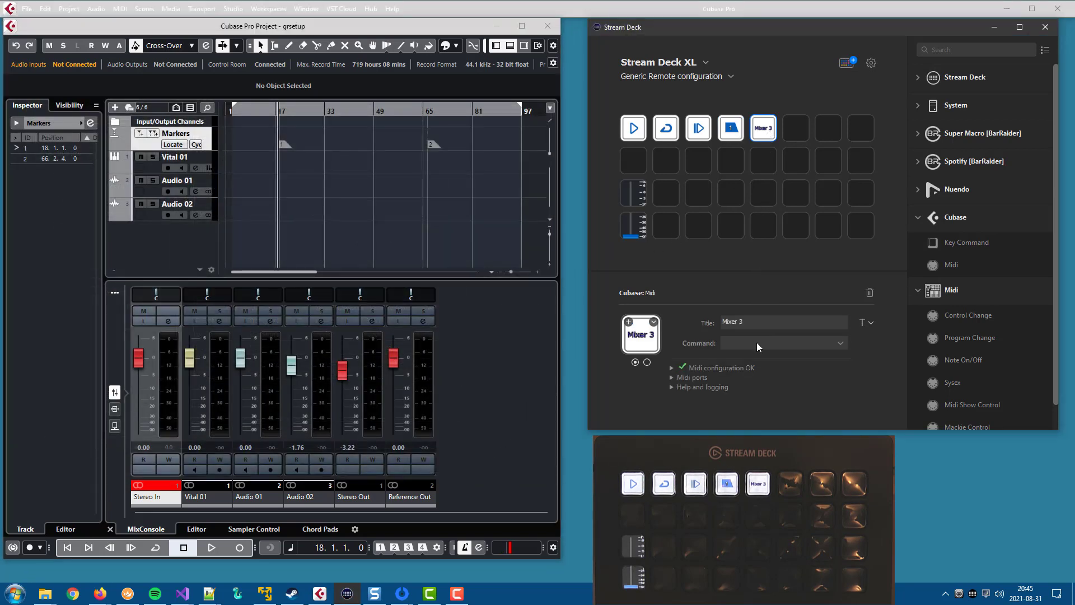
pyautogui.click(757, 341)
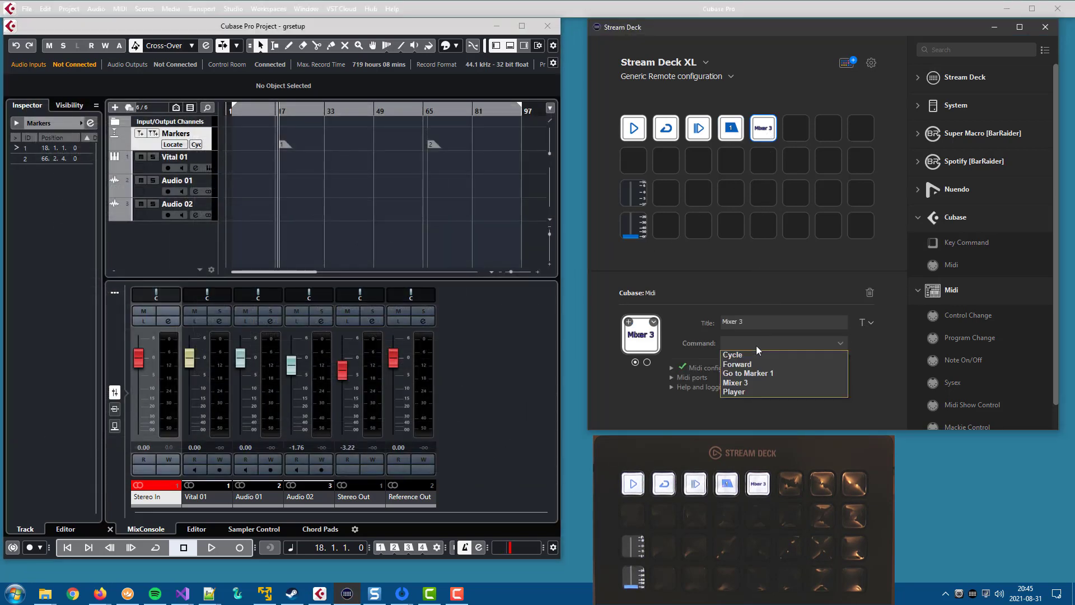
pyautogui.click(751, 383)
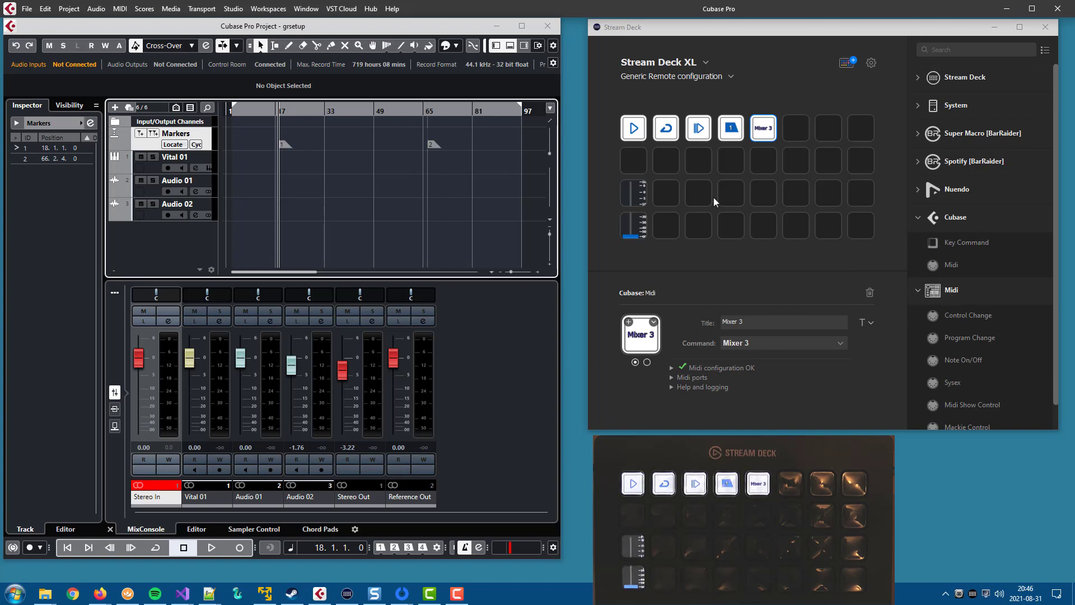
# Reopen Cubase's Studio Setup and add a Generic Remote control named Master volume with address 5
pyautogui.click(233, 8)
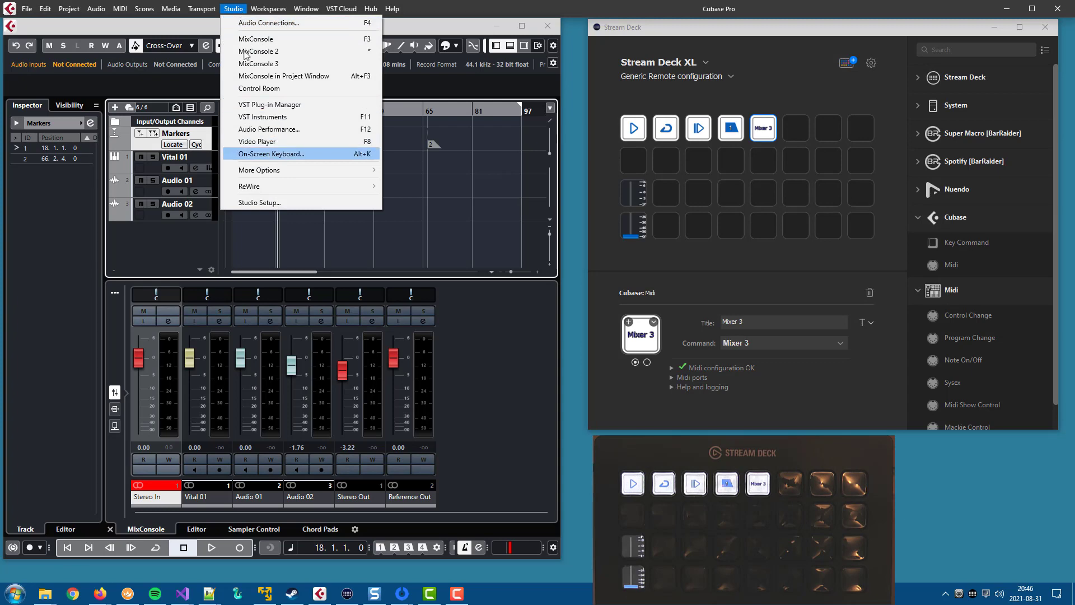
pyautogui.click(263, 203)
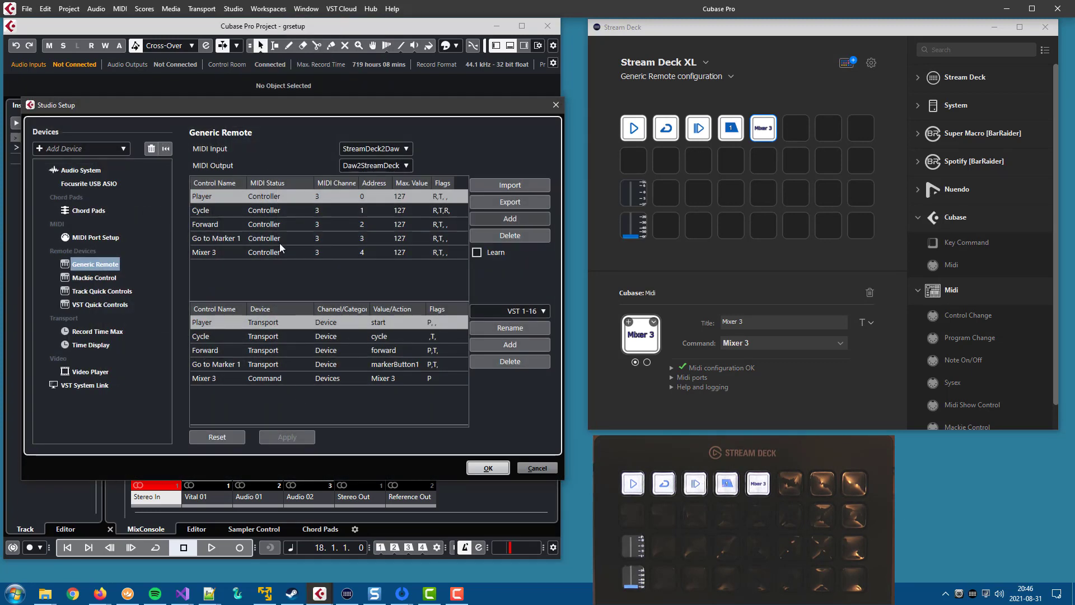
pyautogui.click(487, 220)
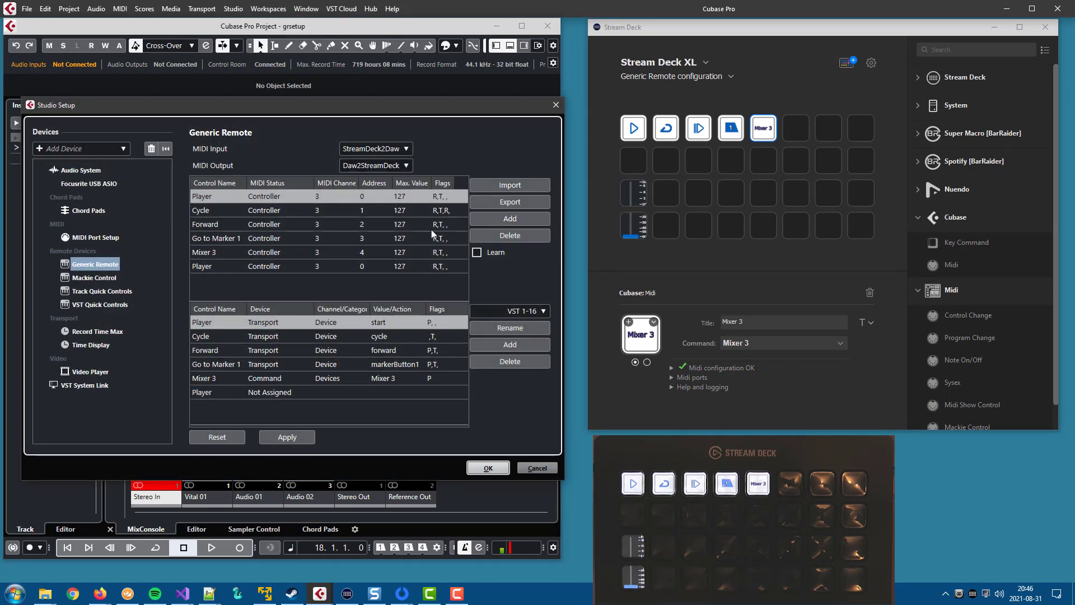
pyautogui.click(201, 266)
pyautogui.doubleClick(206, 268)
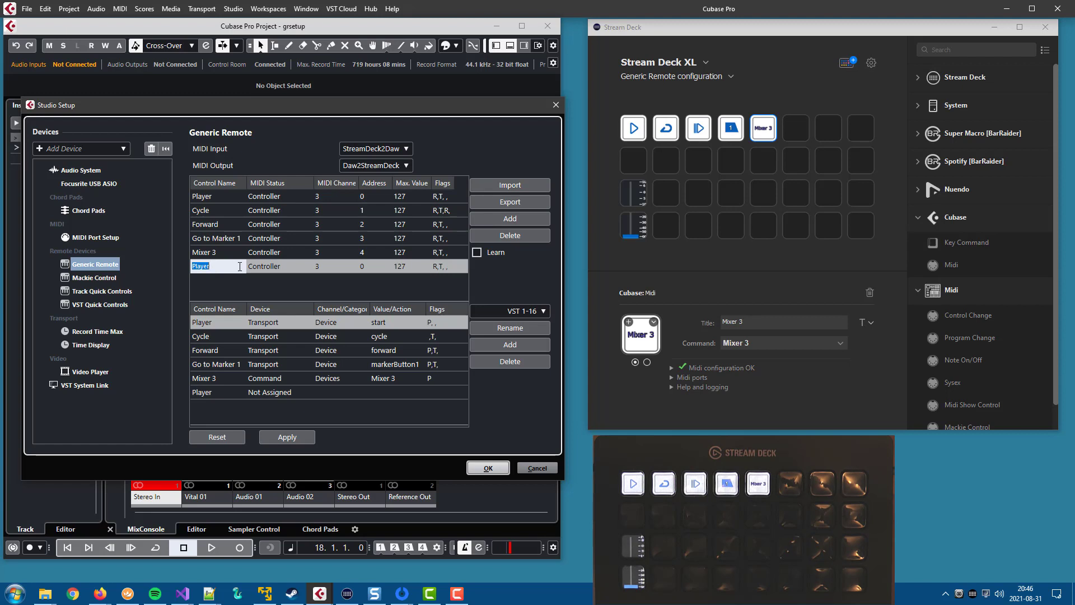
pyautogui.write('Master volume')
pyautogui.press('Return')
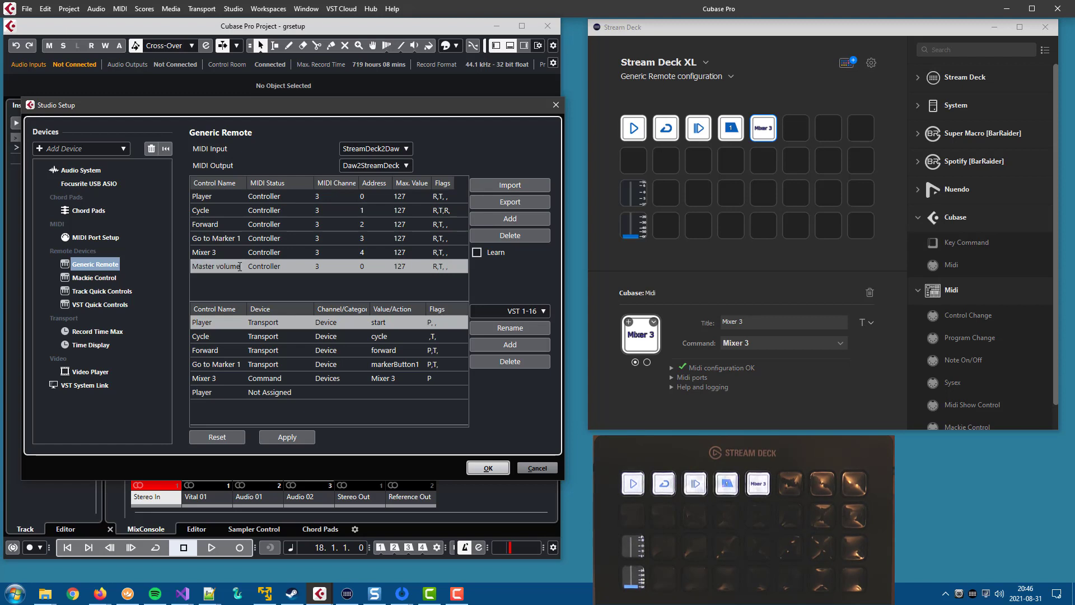
pyautogui.write('5')
pyautogui.press('Return')
# Map the Master volume control to the Mixer device's Stereo Out channel with the Volume action
pyautogui.click(284, 393)
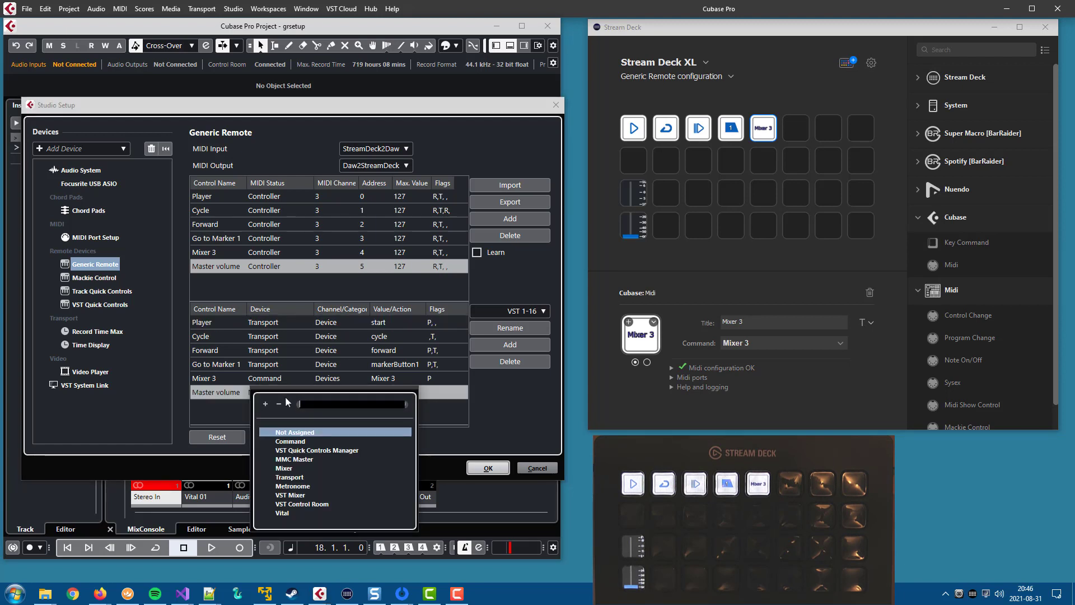
pyautogui.click(290, 468)
pyautogui.click(329, 392)
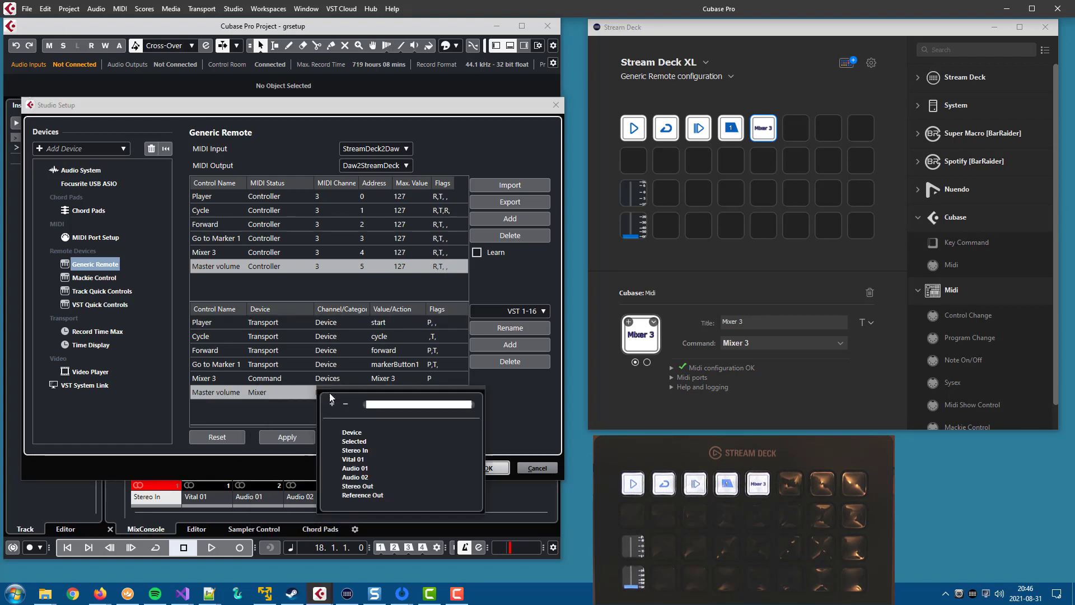
pyautogui.click(359, 486)
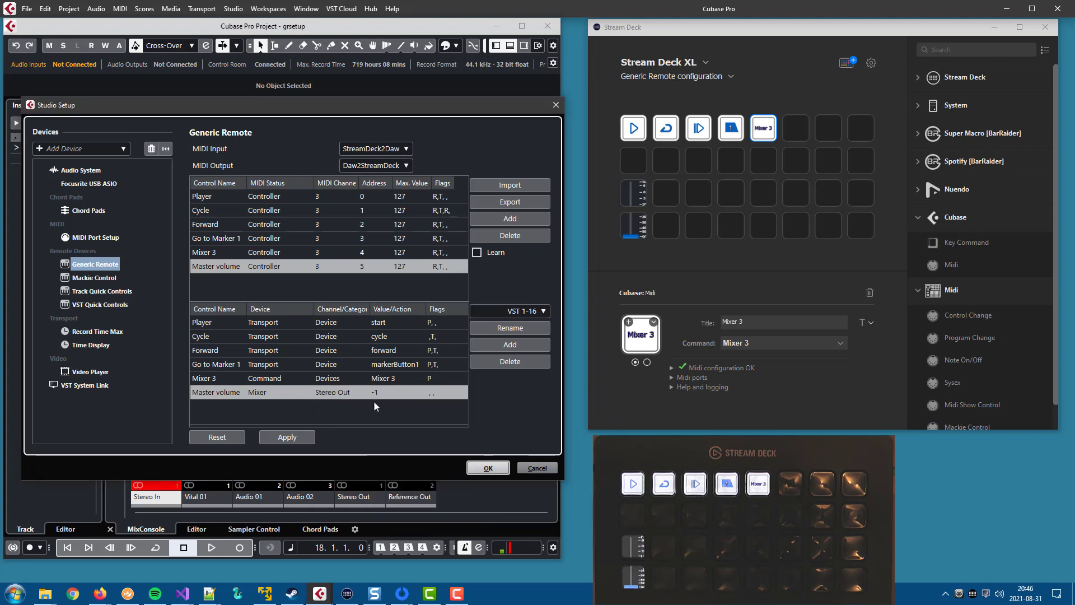
pyautogui.click(381, 393)
pyautogui.click(421, 431)
# Set the Control Change command of both fader keys in the Stream Deck app to [5] Portamento time (coarse)
pyautogui.click(625, 198)
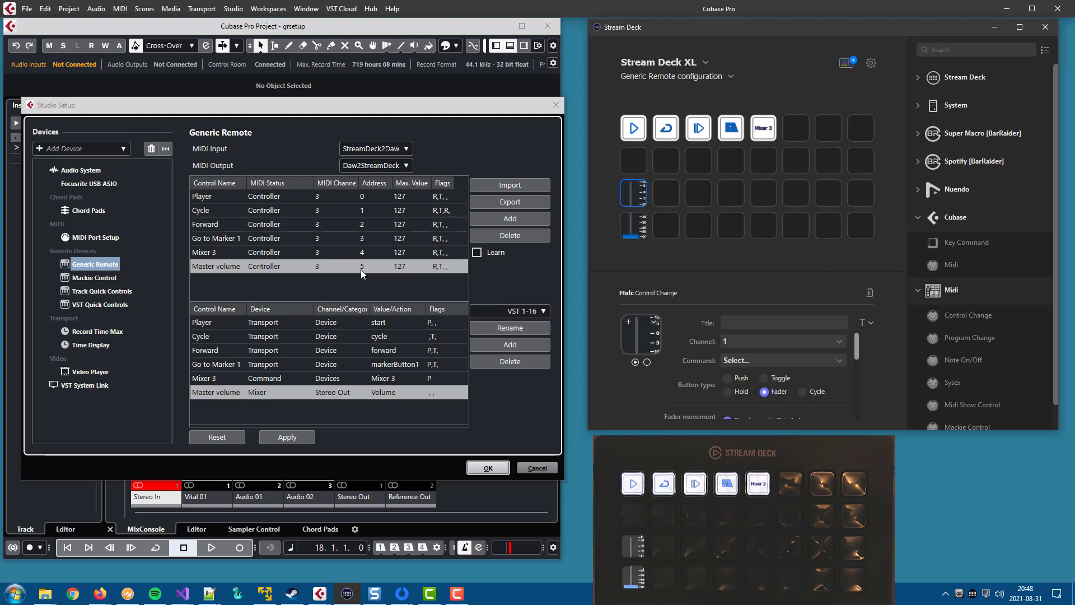
pyautogui.click(735, 361)
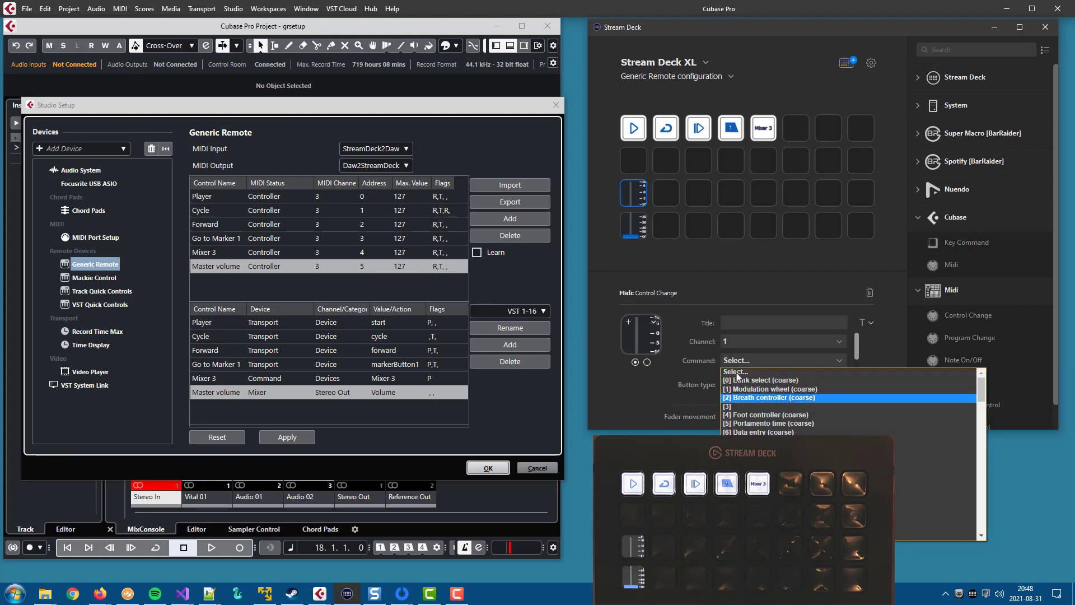
pyautogui.click(751, 424)
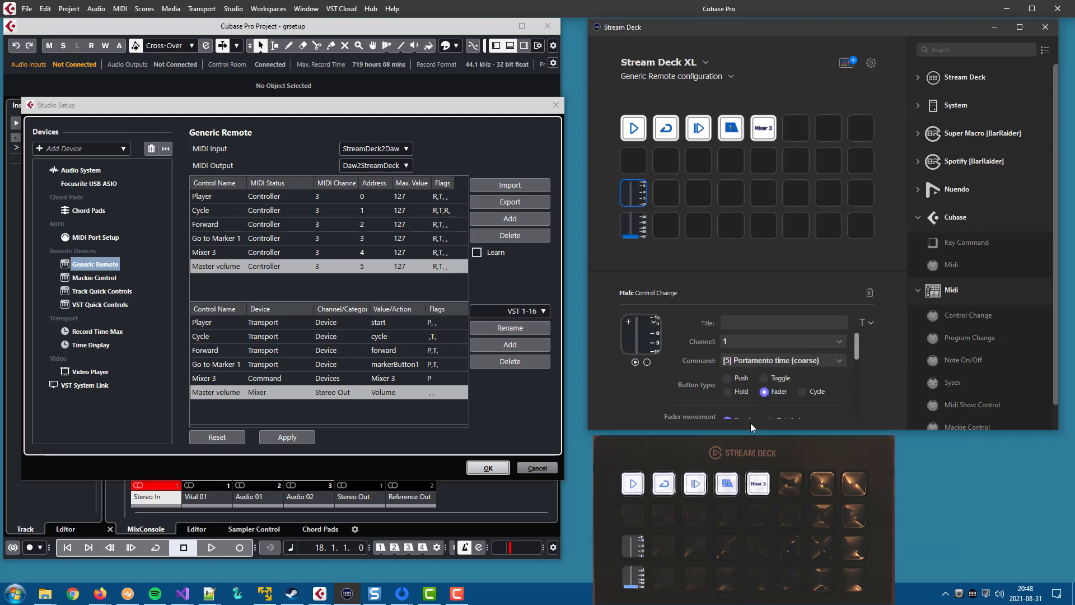
pyautogui.click(640, 227)
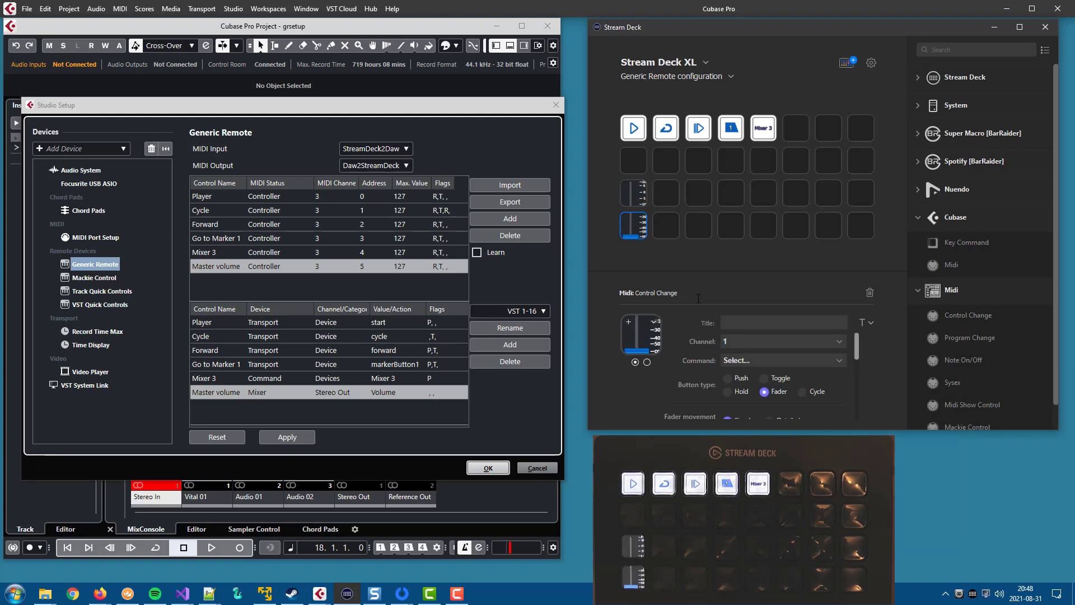
pyautogui.click(748, 361)
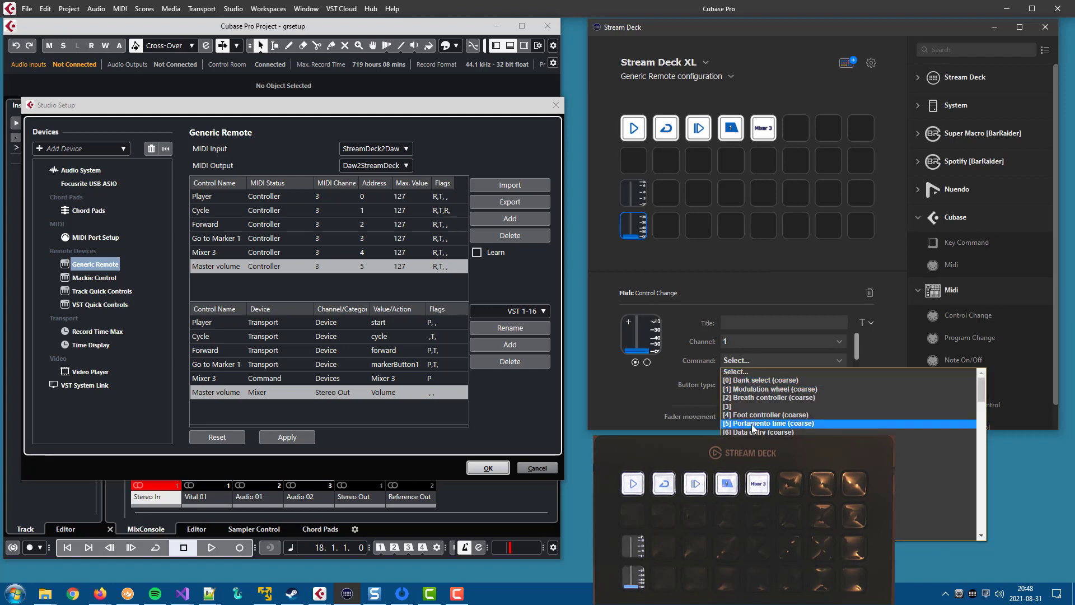
pyautogui.click(752, 425)
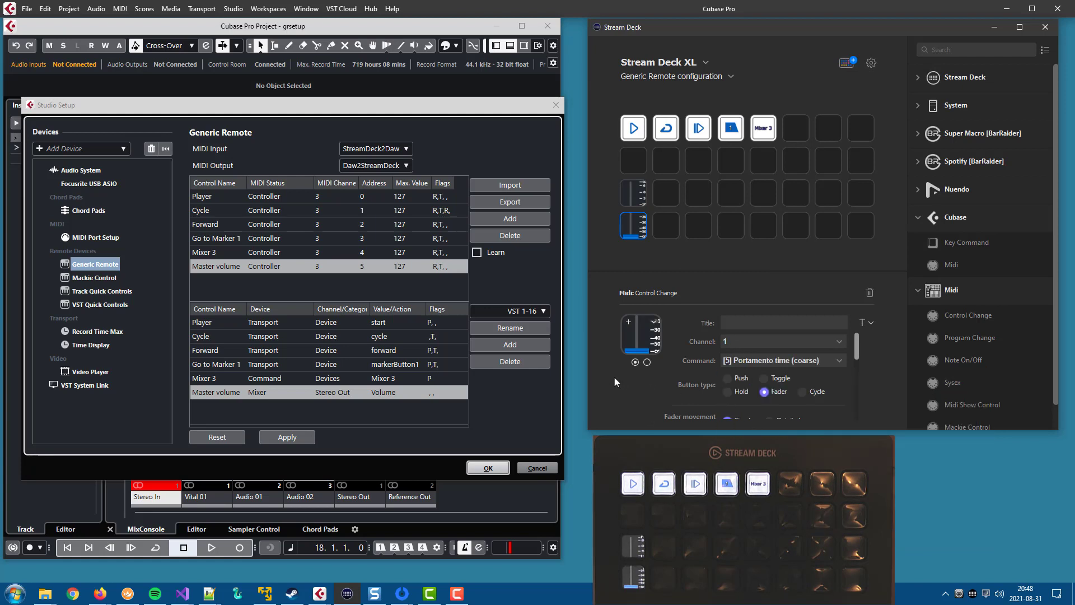
# Save the Master volume mapping in Studio Setup, and enable the Pick-up flag for the Master volume control
pyautogui.click(487, 468)
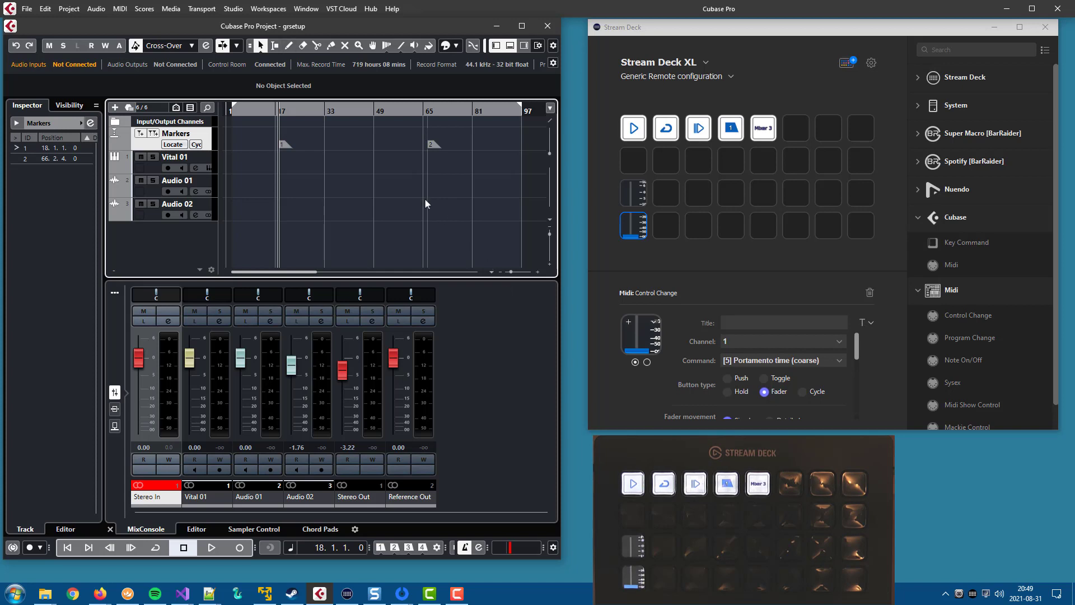
pyautogui.click(232, 9)
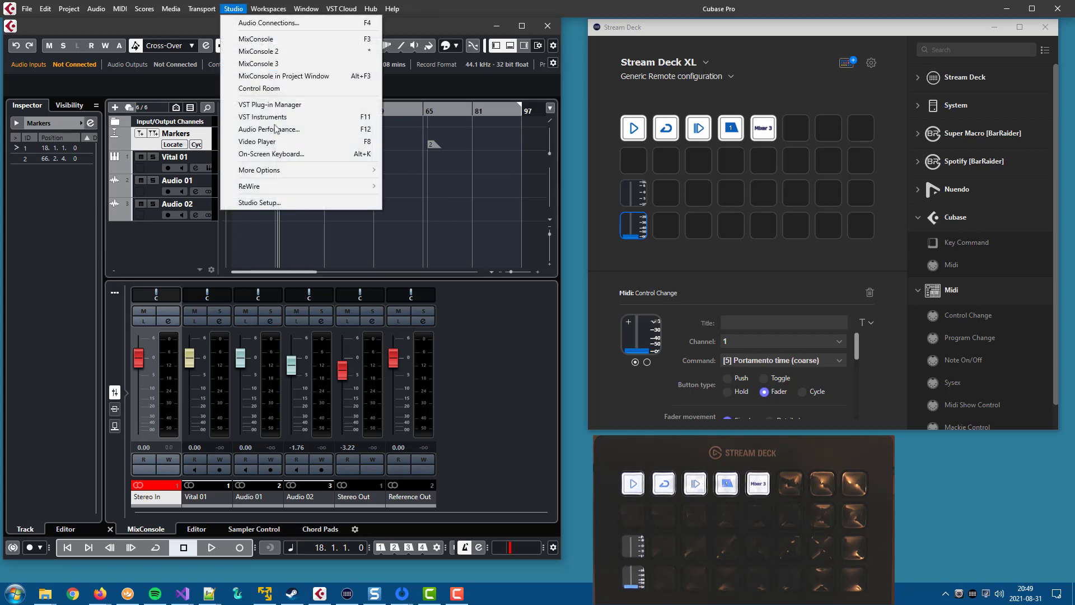
pyautogui.click(305, 201)
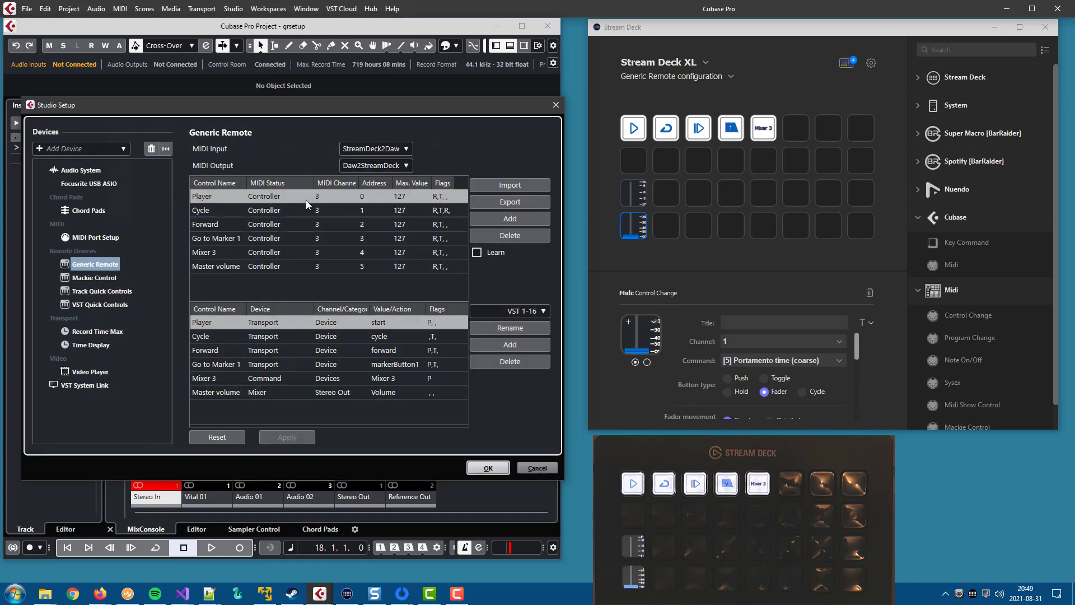
pyautogui.click(437, 267)
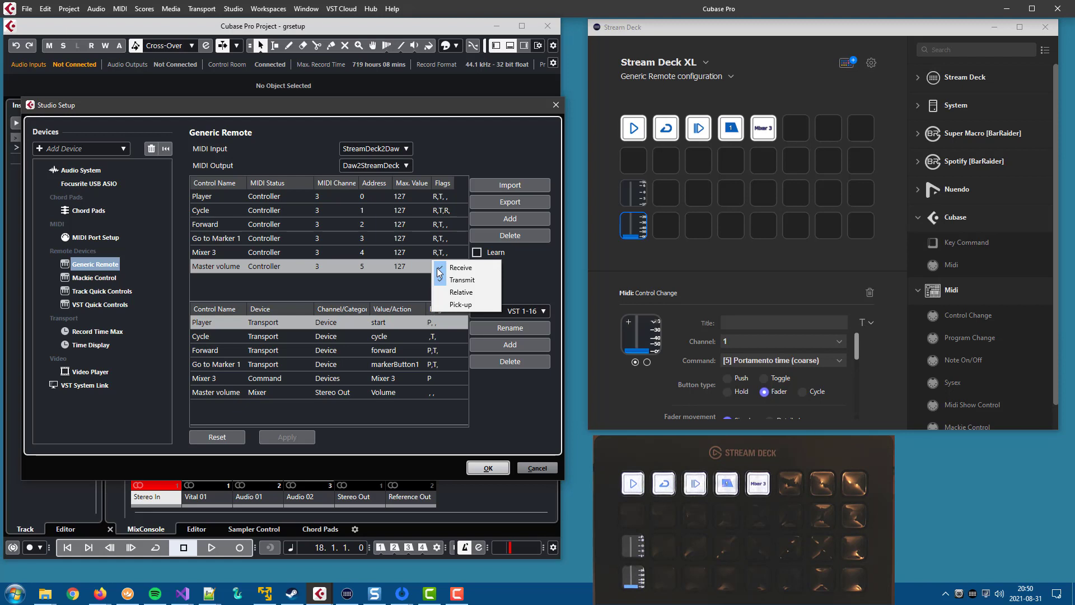
pyautogui.click(442, 304)
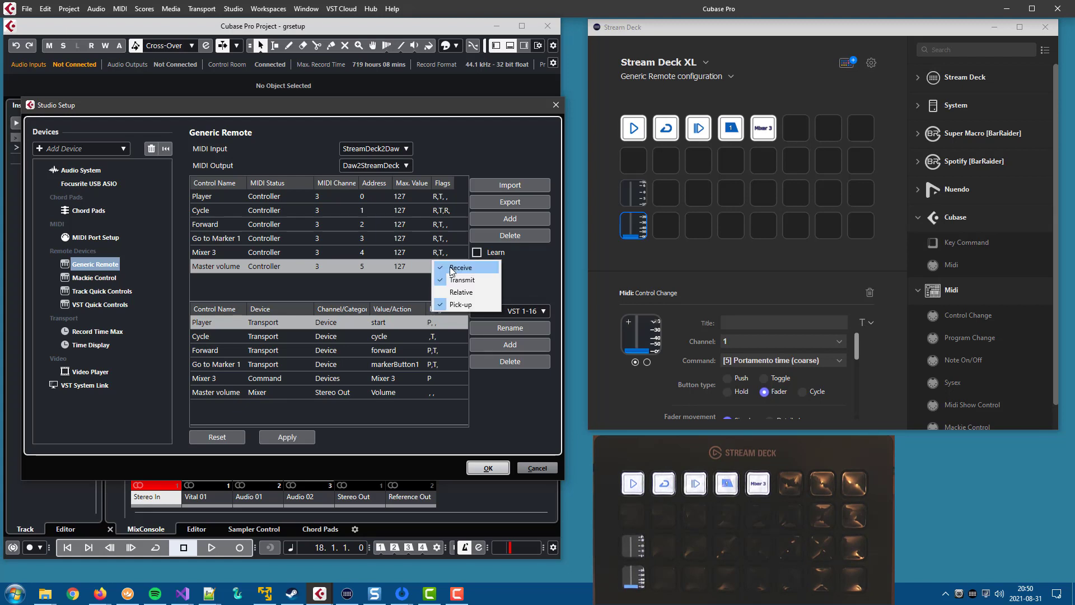
pyautogui.click(497, 472)
pyautogui.click(489, 468)
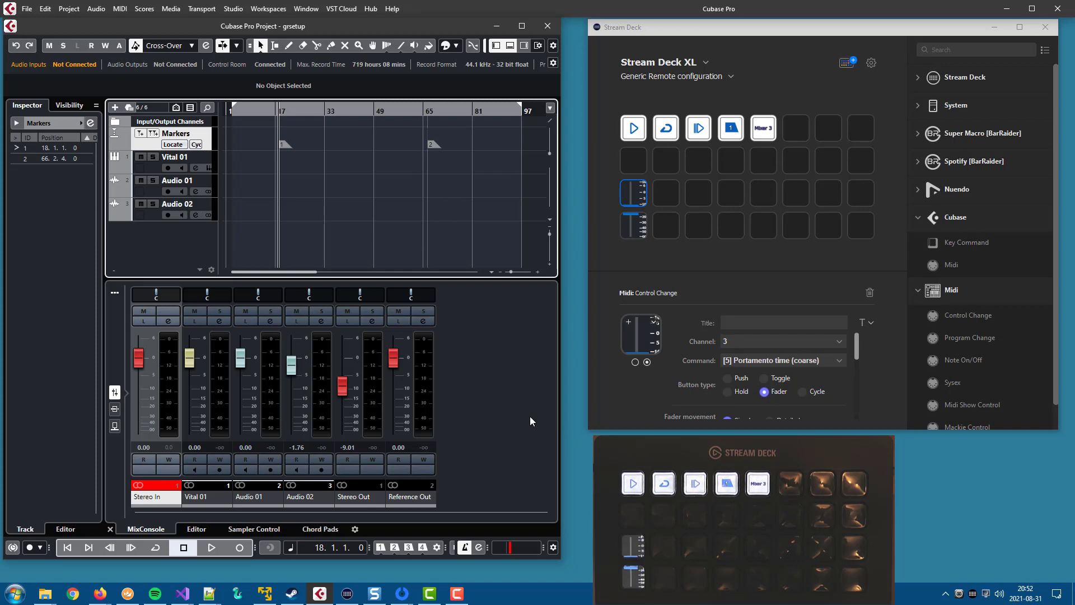
# Check which mixer channel the Master volume control is mapped to in the Generic Remote settings
pyautogui.click(233, 8)
pyautogui.click(288, 202)
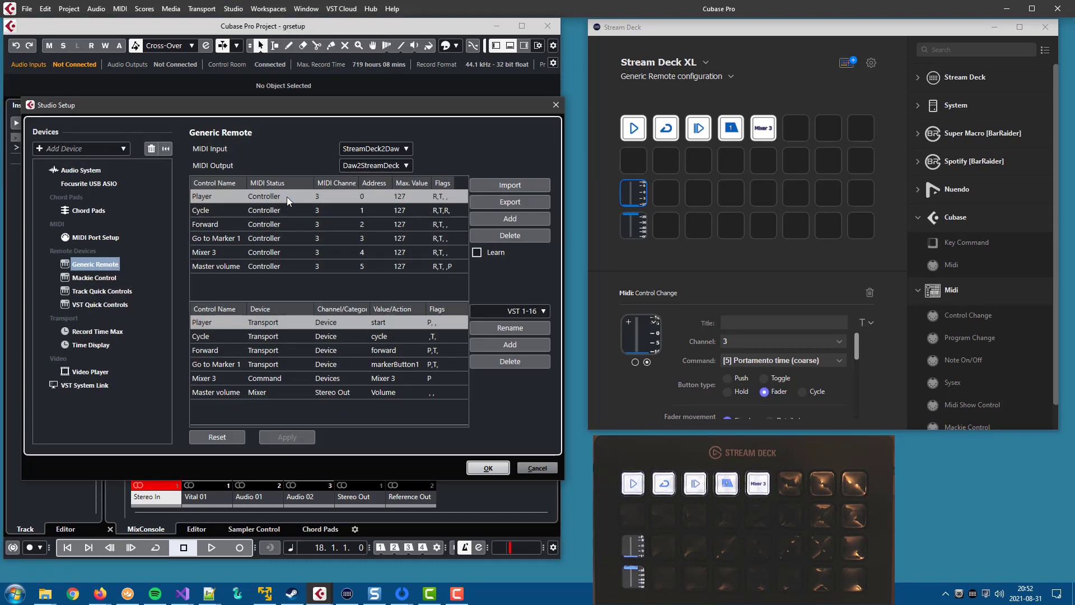
pyautogui.click(226, 393)
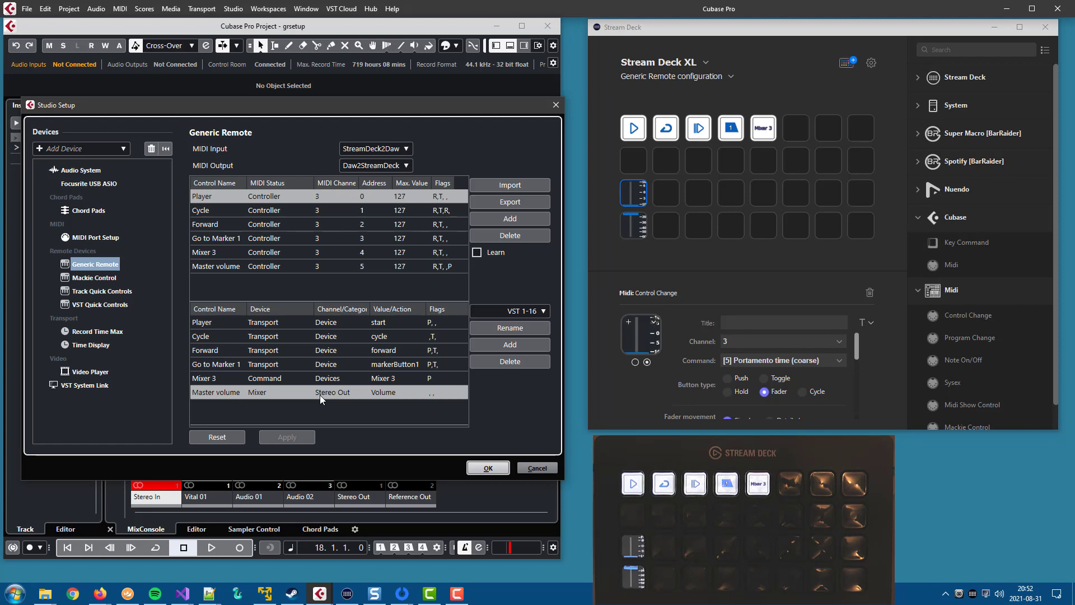
pyautogui.click(488, 467)
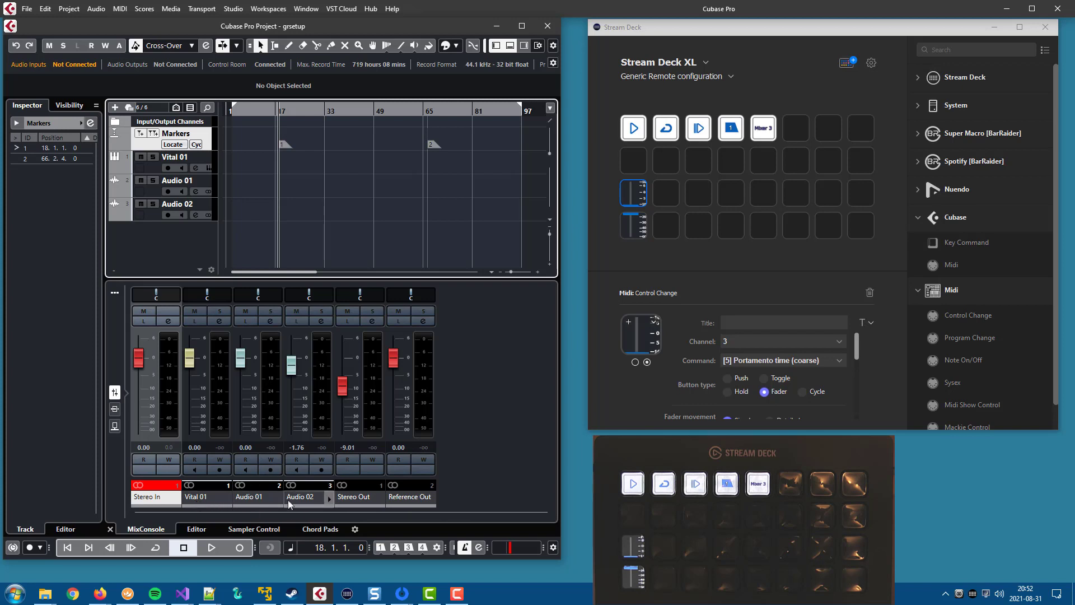
# Select the Stereo Out channel in the mixer and add one stereo audio track below Audio 02, routed to Stereo Out
pyautogui.click(358, 500)
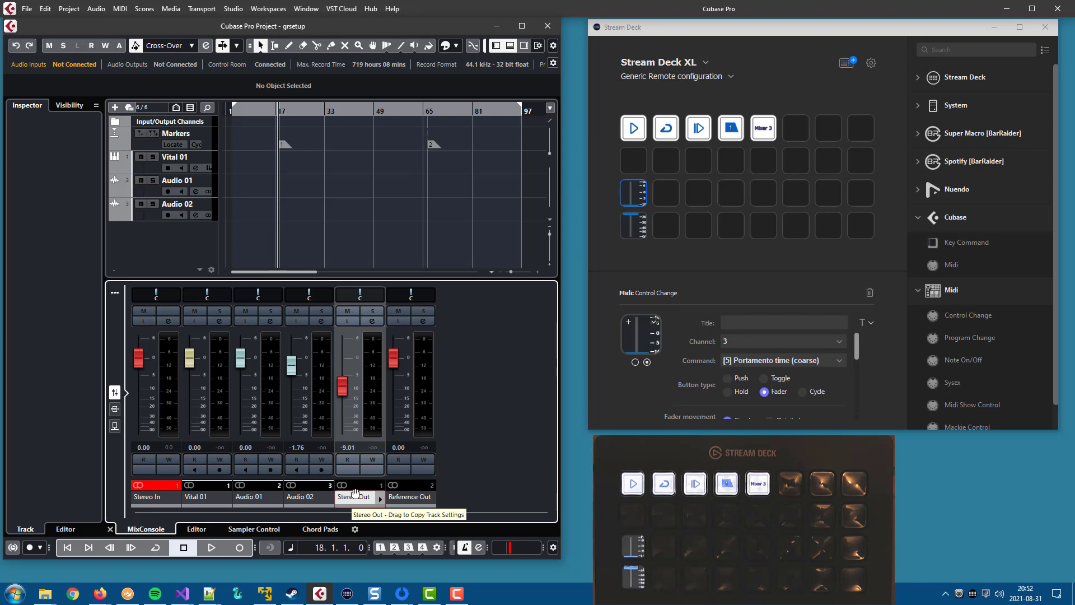
pyautogui.rightClick(193, 233)
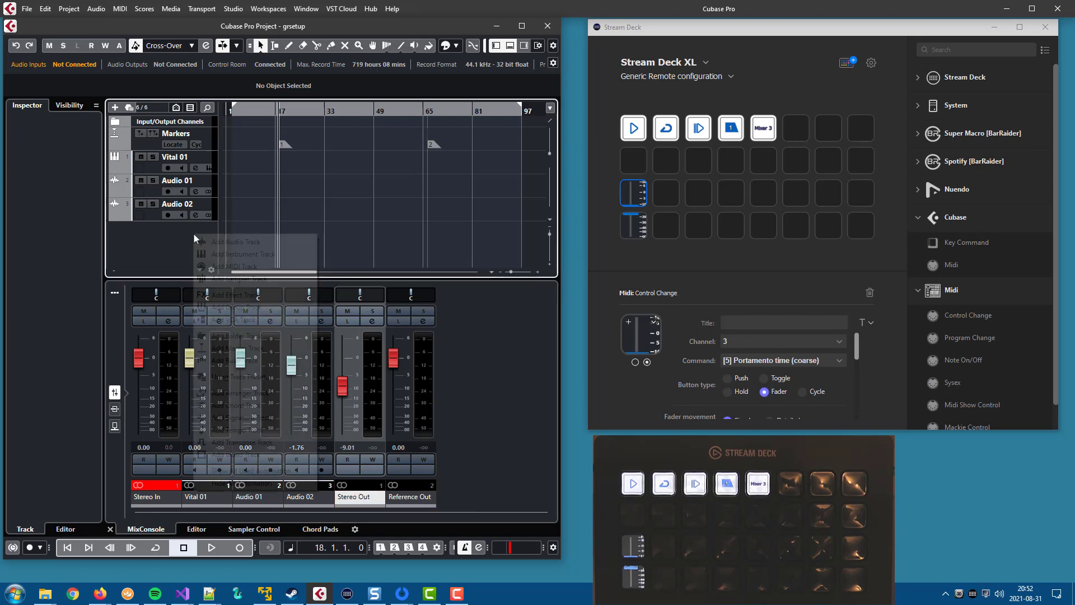
pyautogui.click(230, 240)
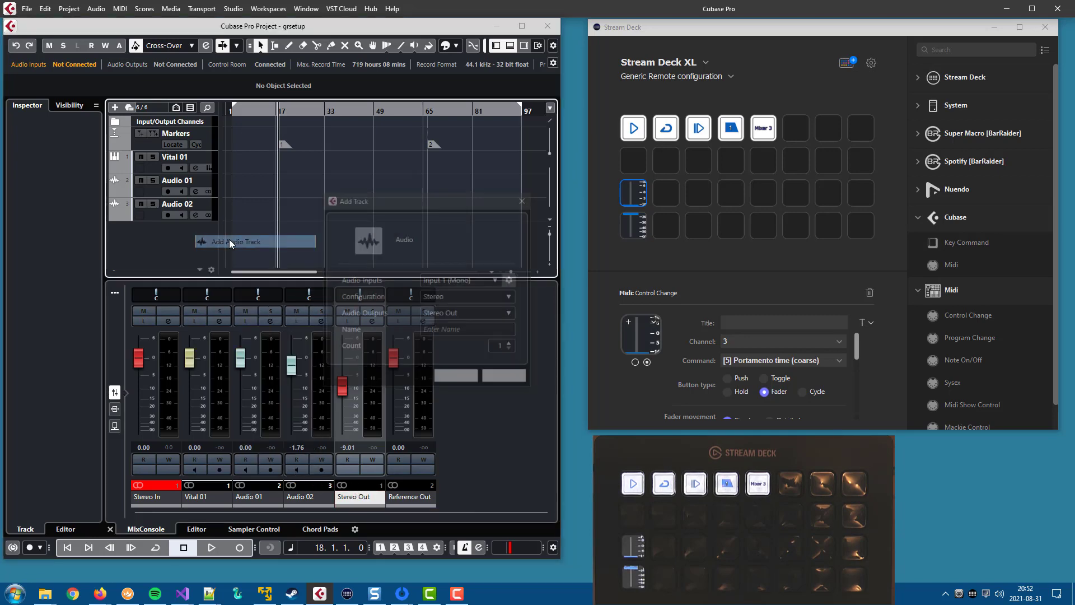
pyautogui.click(456, 378)
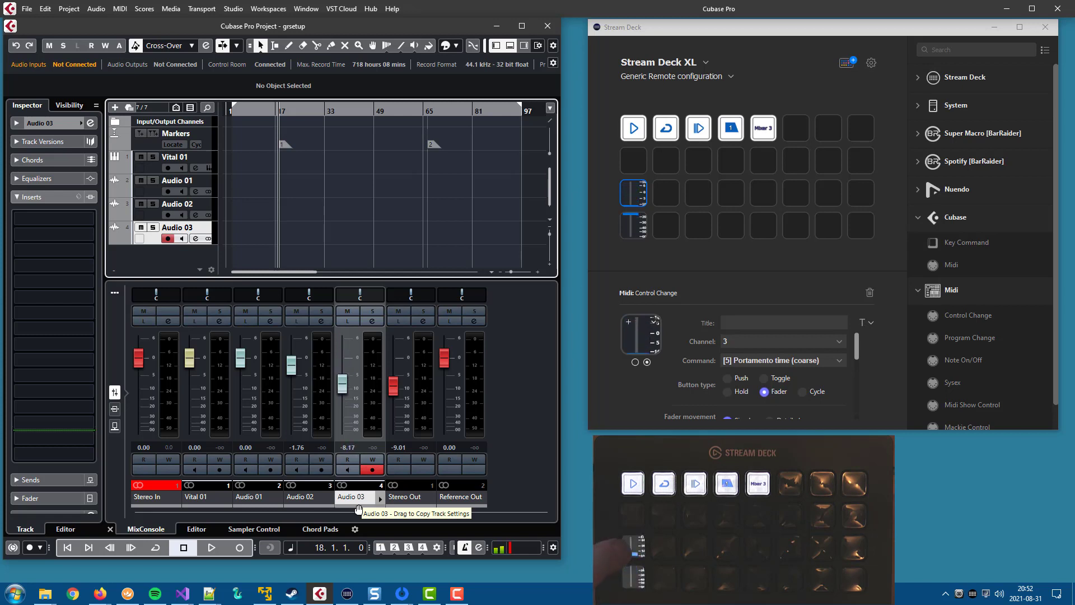
# Reopen Studio Setup to examine the Master volume control's channel assignment after adding the audio track
pyautogui.click(233, 8)
pyautogui.click(282, 203)
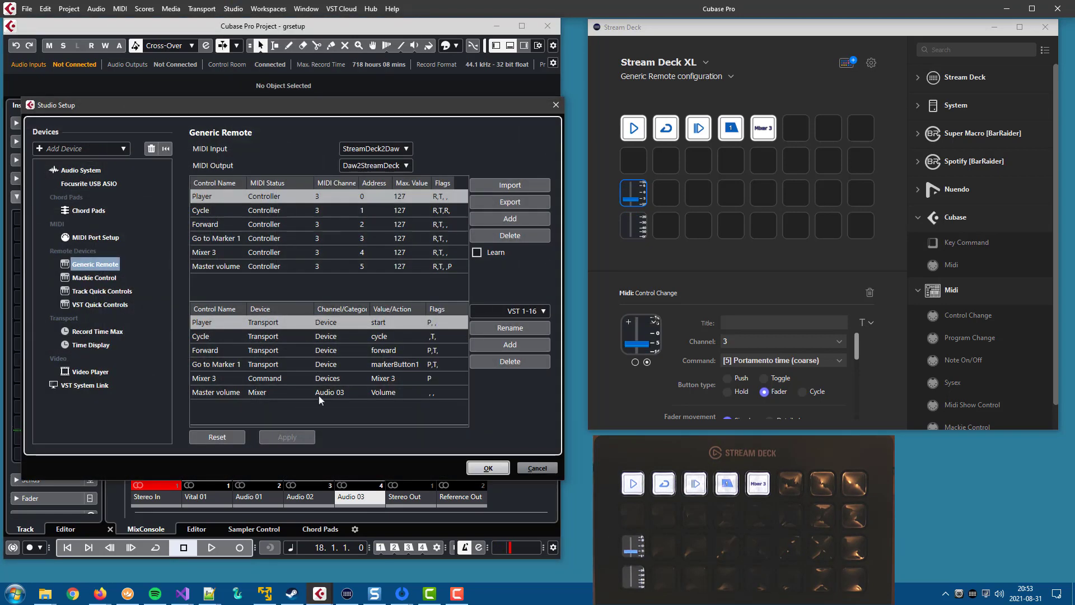